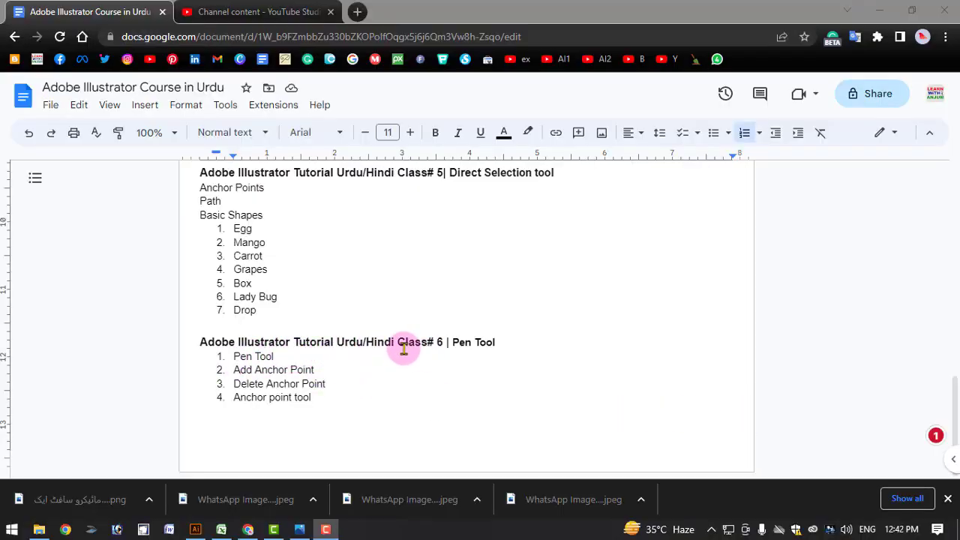
- Highlight the Pen Tool heading words, then subscribe to the channel with All notifications
{"action": "left_click_drag", "start_coordinate": [400, 344], "coordinate": [496, 343]}
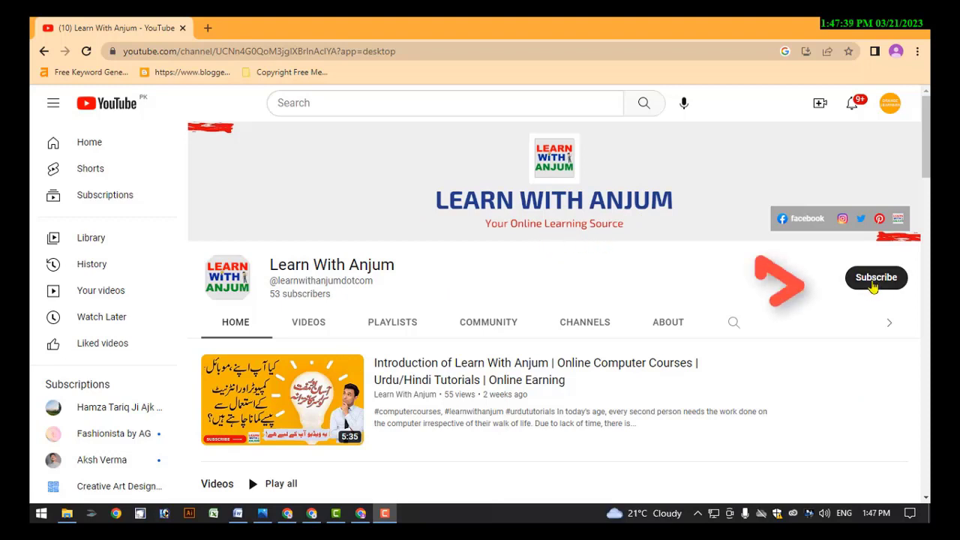
{"action": "left_click", "coordinate": [872, 278]}
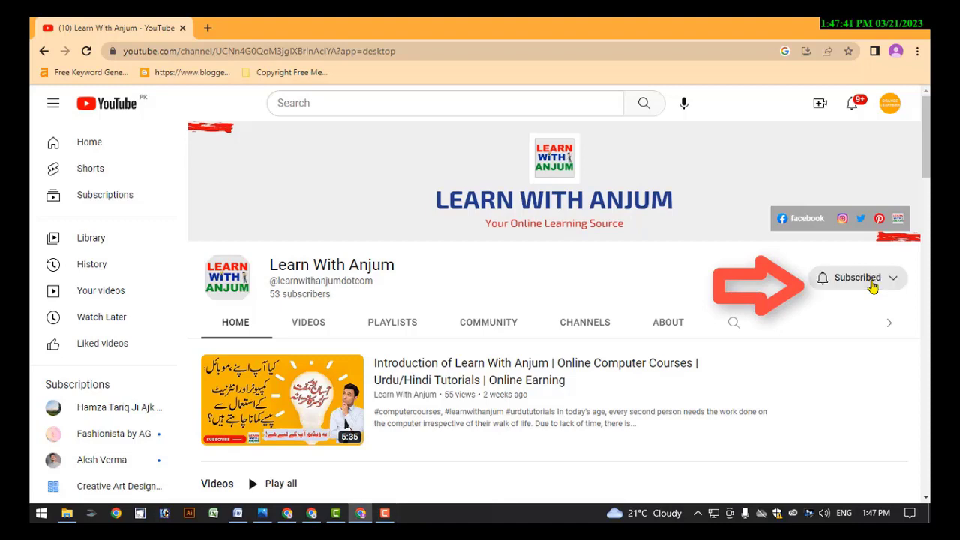
{"action": "left_click", "coordinate": [825, 282]}
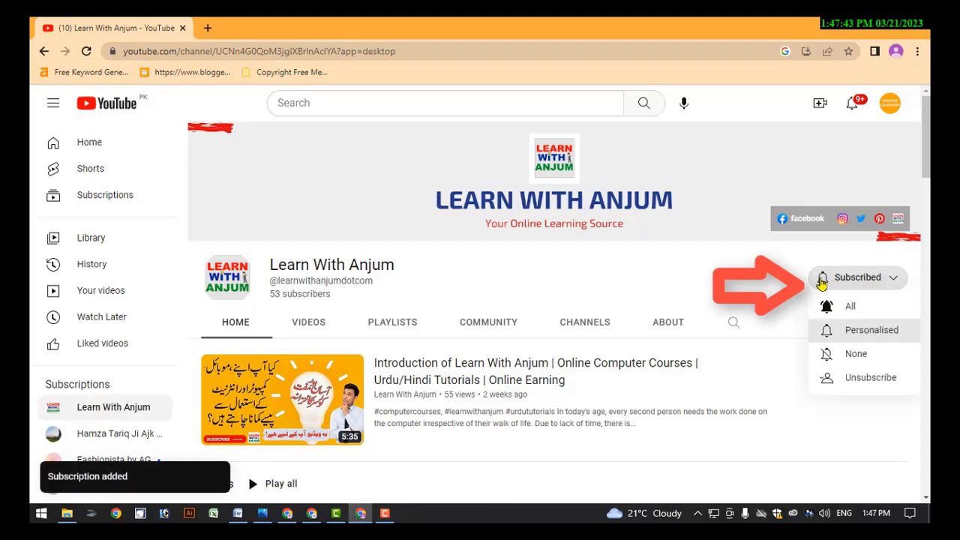
{"action": "left_click", "coordinate": [862, 307]}
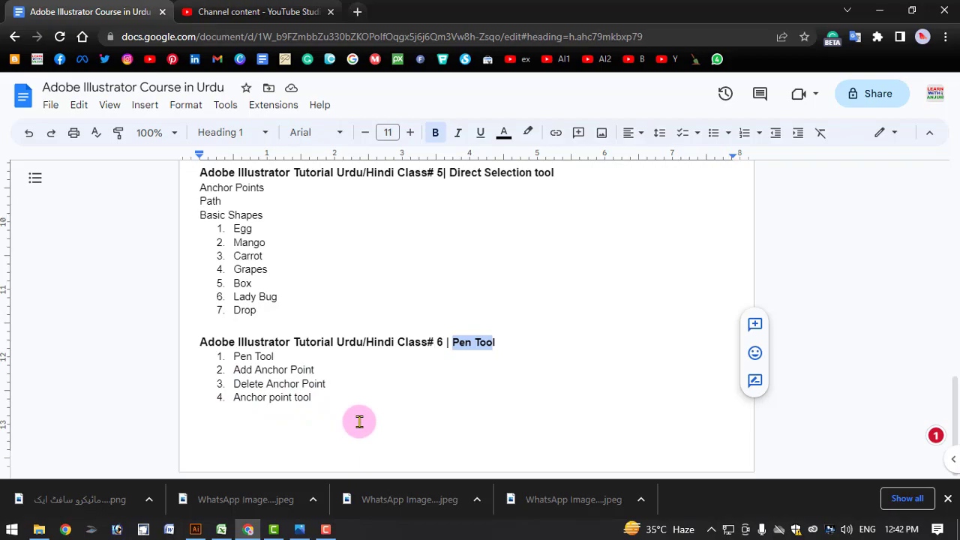
- Pass through the Illustrator artboard to view Untitled-1.png of last lesson's shapes in Photos
{"action": "left_click", "coordinate": [195, 529]}
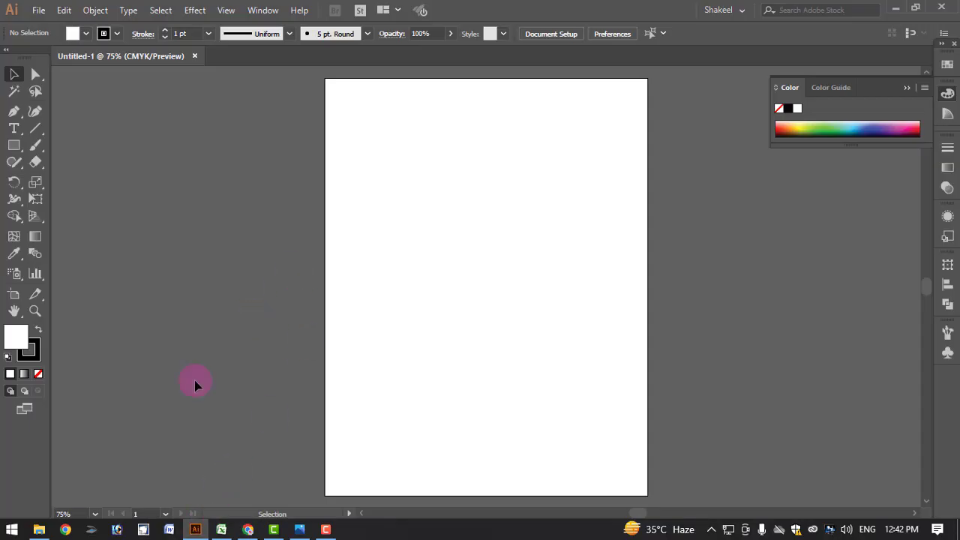
{"action": "left_click", "coordinate": [299, 528]}
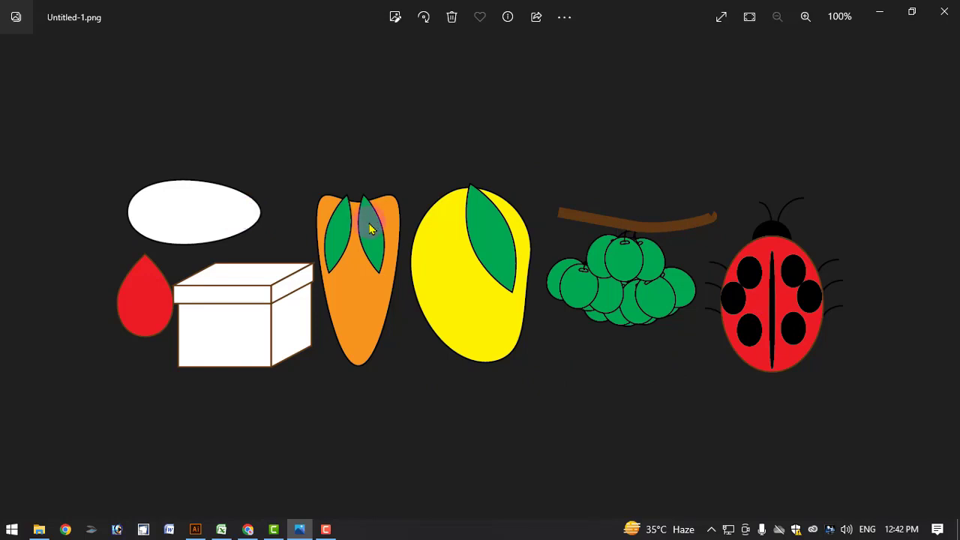
- Switch from Photos back to the blank Untitled-1 artboard in Illustrator
{"action": "left_click", "coordinate": [194, 529]}
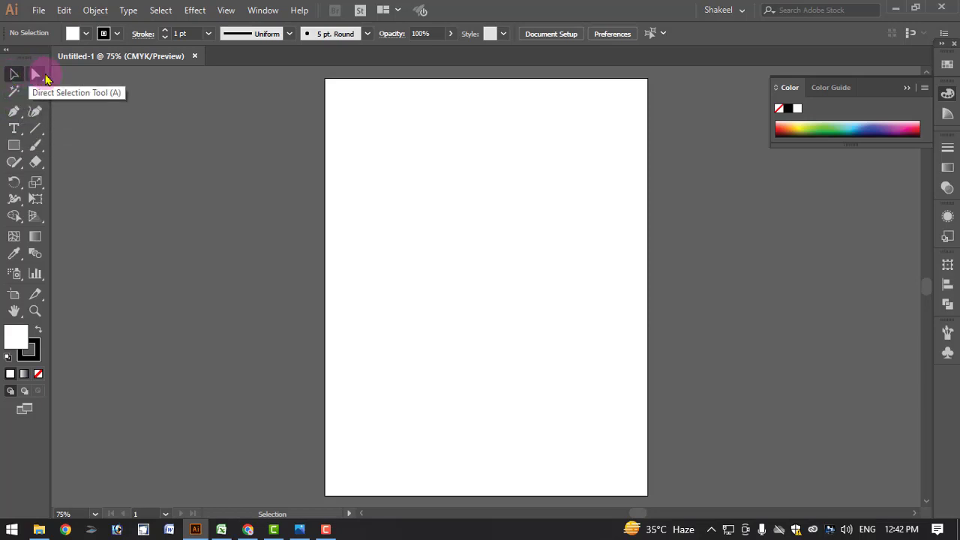
- With the Pen tool at 150% zoom, draw an eight-segment vertical zigzag open path
{"action": "left_click", "coordinate": [14, 114]}
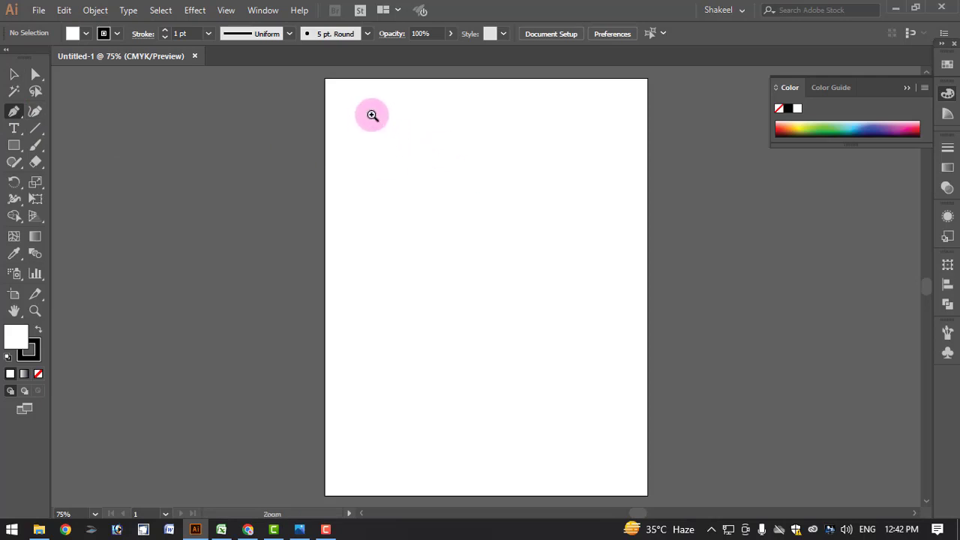
{"action": "left_click", "coordinate": [370, 114], "text": "ctrl"}
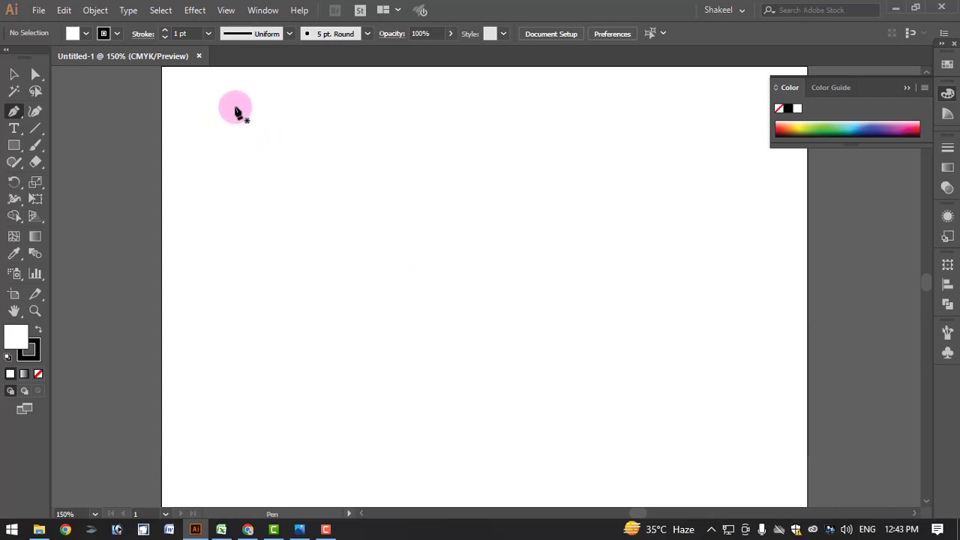
{"action": "left_click", "coordinate": [235, 106]}
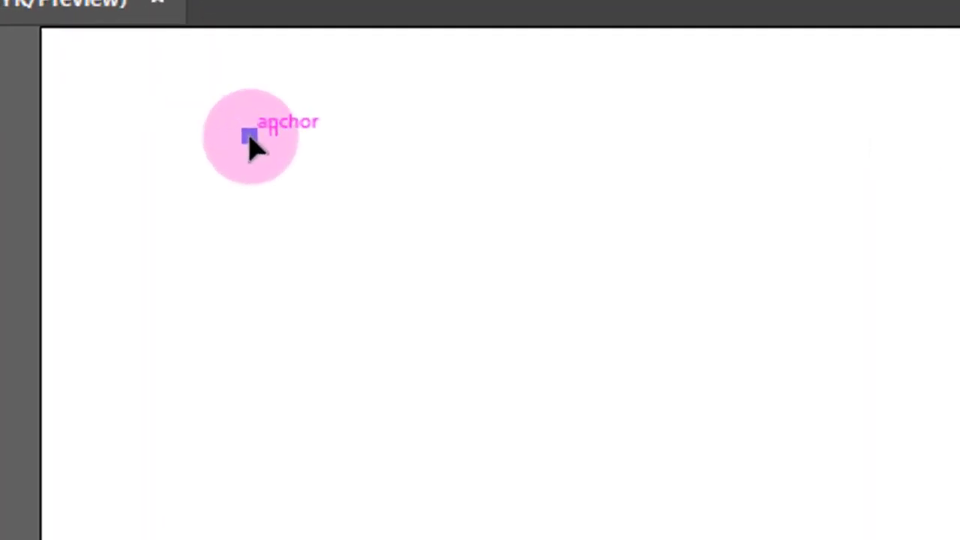
{"action": "mouse_move", "coordinate": [249, 137]}
{"action": "left_mouse_down"}
{"action": "mouse_move", "coordinate": [297, 288]}
{"action": "mouse_move", "coordinate": [433, 364]}
{"action": "mouse_move", "coordinate": [267, 402]}
{"action": "mouse_move", "coordinate": [295, 396]}
{"action": "mouse_move", "coordinate": [385, 338]}
{"action": "mouse_move", "coordinate": [485, 227]}
{"action": "mouse_move", "coordinate": [305, 130]}
{"action": "mouse_move", "coordinate": [528, 240]}
{"action": "mouse_move", "coordinate": [599, 381]}
{"action": "mouse_move", "coordinate": [414, 508]}
{"action": "mouse_move", "coordinate": [159, 523]}
{"action": "mouse_move", "coordinate": [249, 537]}
{"action": "mouse_move", "coordinate": [336, 530]}
{"action": "mouse_move", "coordinate": [443, 461]}
{"action": "mouse_move", "coordinate": [384, 420]}
{"action": "mouse_move", "coordinate": [253, 482]}
{"action": "mouse_move", "coordinate": [247, 467]}
{"action": "mouse_move", "coordinate": [293, 401]}
{"action": "mouse_move", "coordinate": [237, 361]}
{"action": "mouse_move", "coordinate": [250, 508]}
{"action": "mouse_move", "coordinate": [327, 311]}
{"action": "mouse_move", "coordinate": [330, 246]}
{"action": "mouse_move", "coordinate": [354, 241]}
{"action": "mouse_move", "coordinate": [330, 243]}
{"action": "left_mouse_up"}
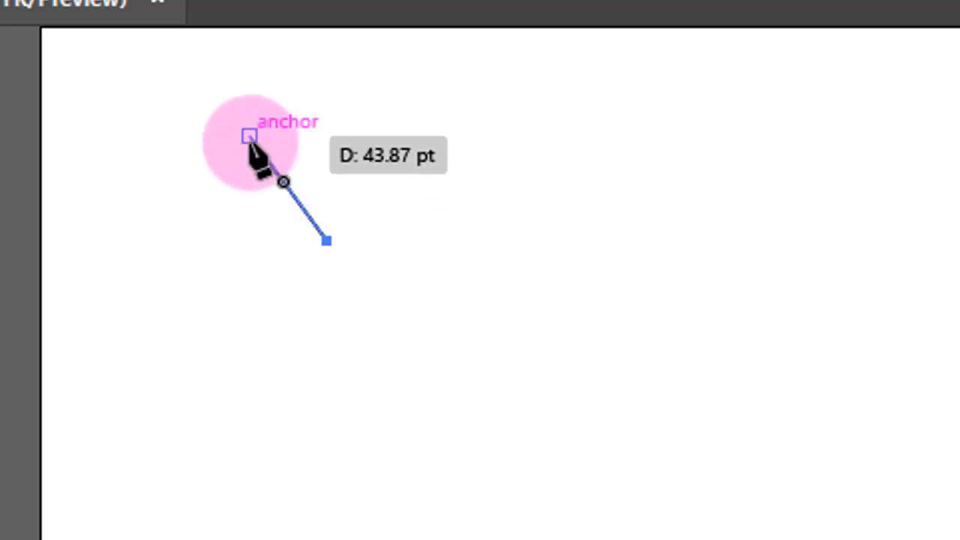
{"action": "mouse_move", "coordinate": [327, 242]}
{"action": "left_mouse_down"}
{"action": "mouse_move", "coordinate": [292, 253]}
{"action": "mouse_move", "coordinate": [234, 311]}
{"action": "mouse_move", "coordinate": [249, 297]}
{"action": "mouse_move", "coordinate": [249, 345]}
{"action": "mouse_move", "coordinate": [338, 445]}
{"action": "mouse_move", "coordinate": [328, 459]}
{"action": "left_mouse_up"}
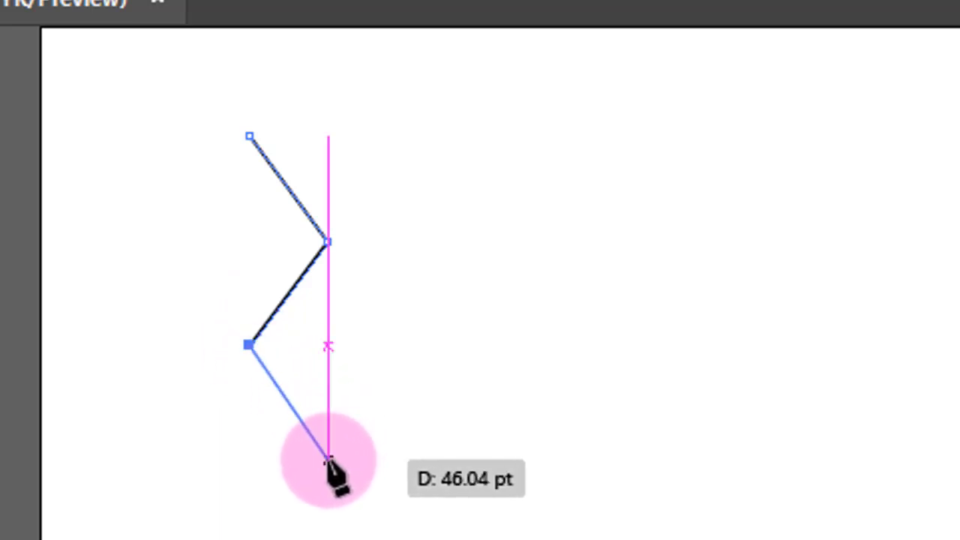
{"action": "left_click", "coordinate": [328, 459]}
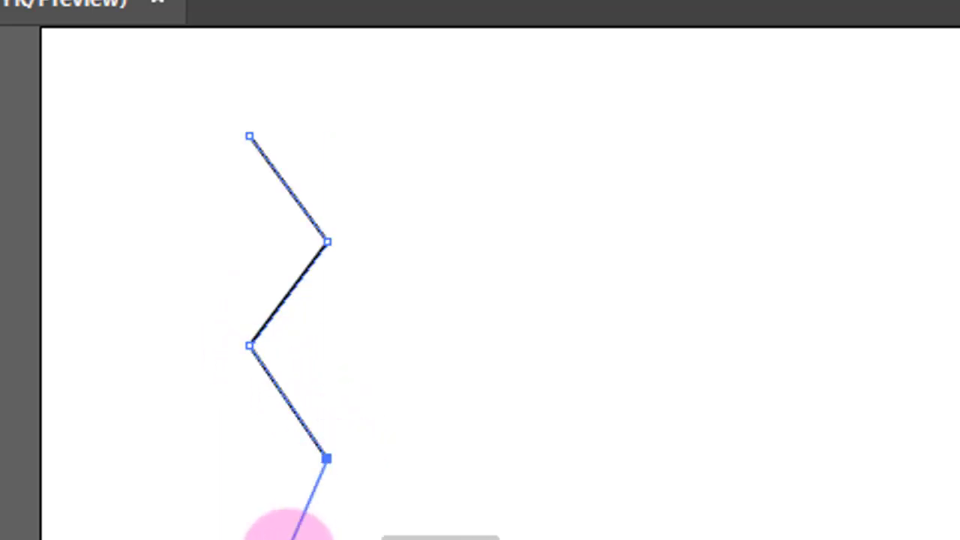
{"action": "left_click", "coordinate": [150, 358]}
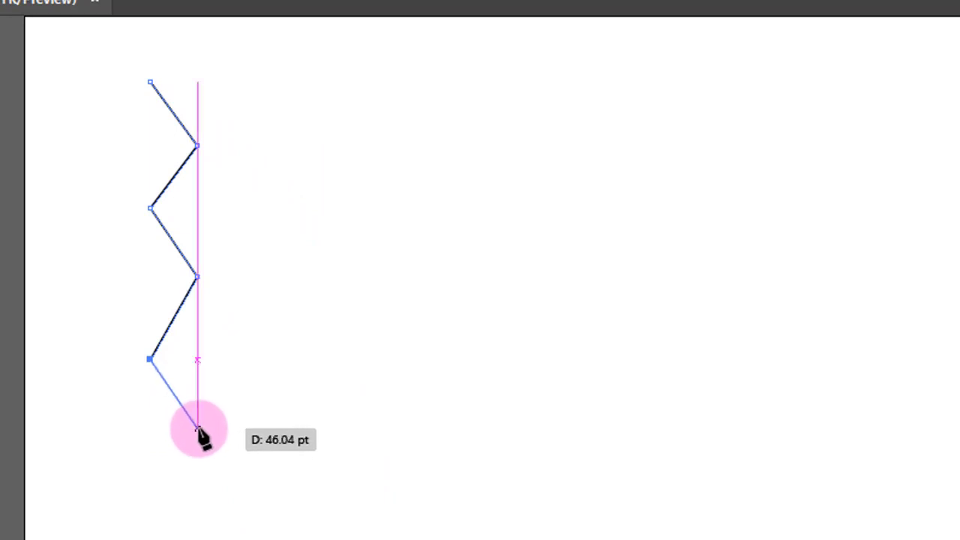
{"action": "left_click", "coordinate": [198, 429]}
{"action": "left_click", "coordinate": [150, 514]}
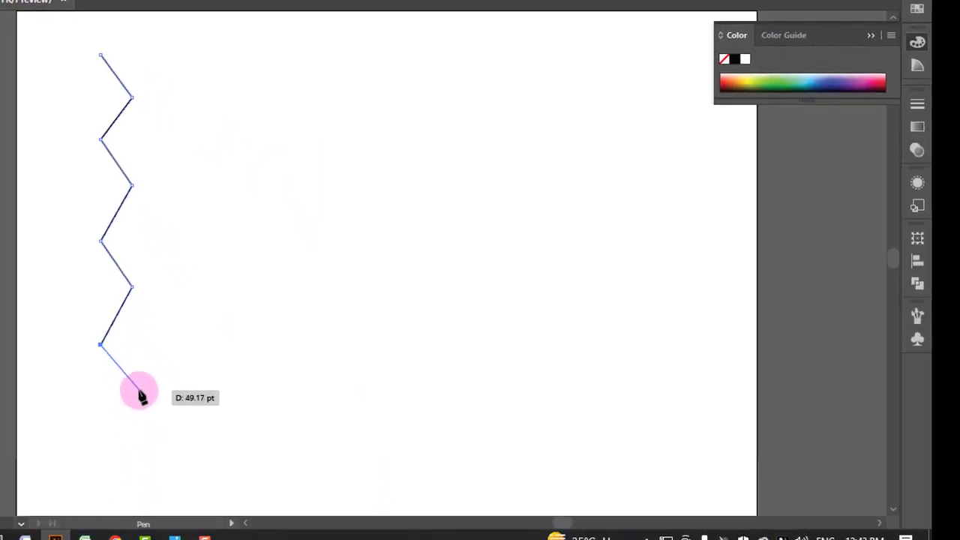
{"action": "left_click", "coordinate": [132, 387]}
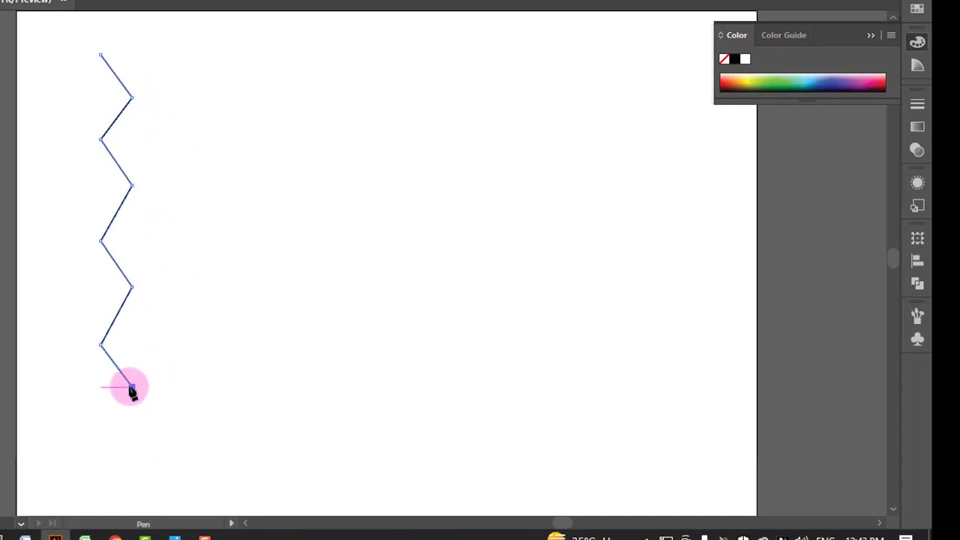
{"action": "left_click", "coordinate": [94, 426]}
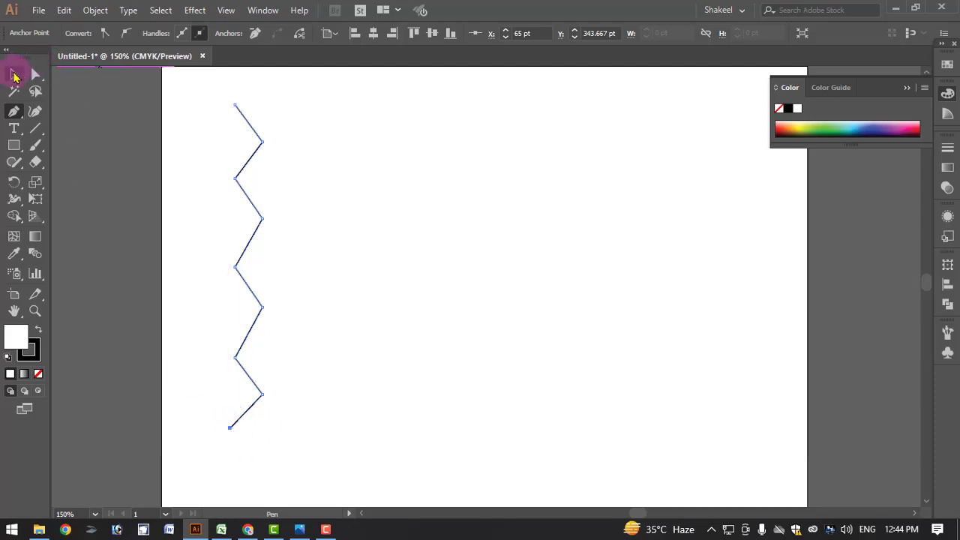
- End the zigzag path, deselect it, and nudge it slightly to the left
{"action": "left_click", "coordinate": [13, 73]}
{"action": "left_click", "coordinate": [285, 187]}
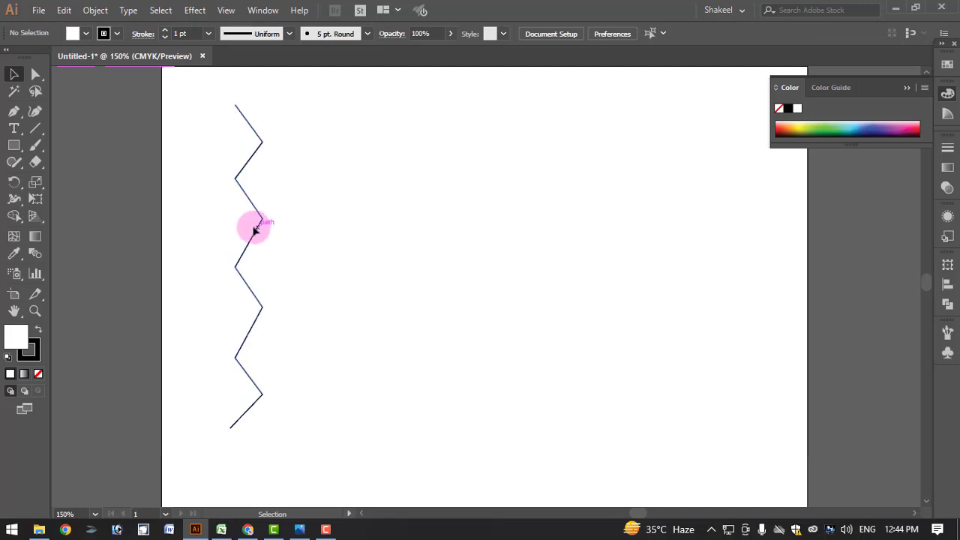
{"action": "left_click_drag", "start_coordinate": [255, 229], "coordinate": [239, 229]}
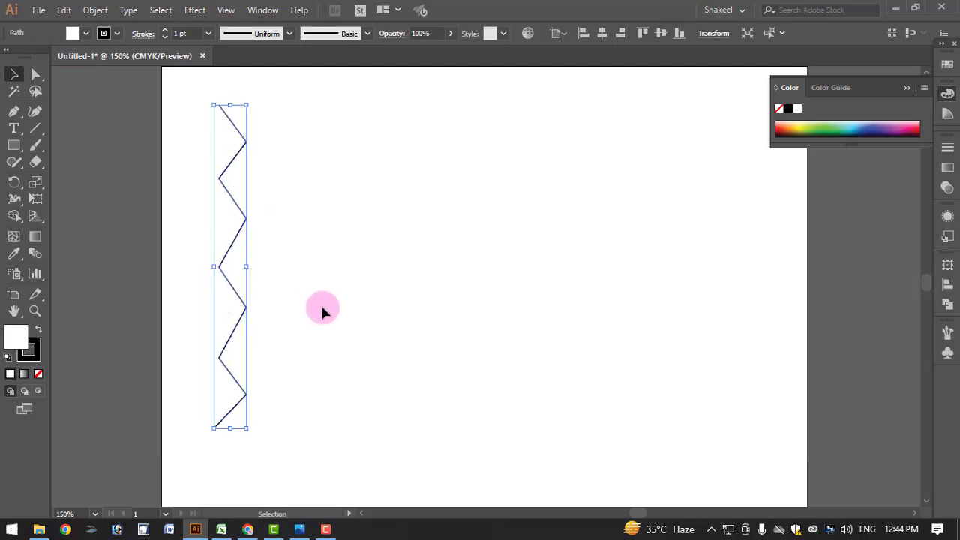
- Start a right-angled stepped path beside the zigzag, drawing its top steps
{"action": "left_click", "coordinate": [14, 111]}
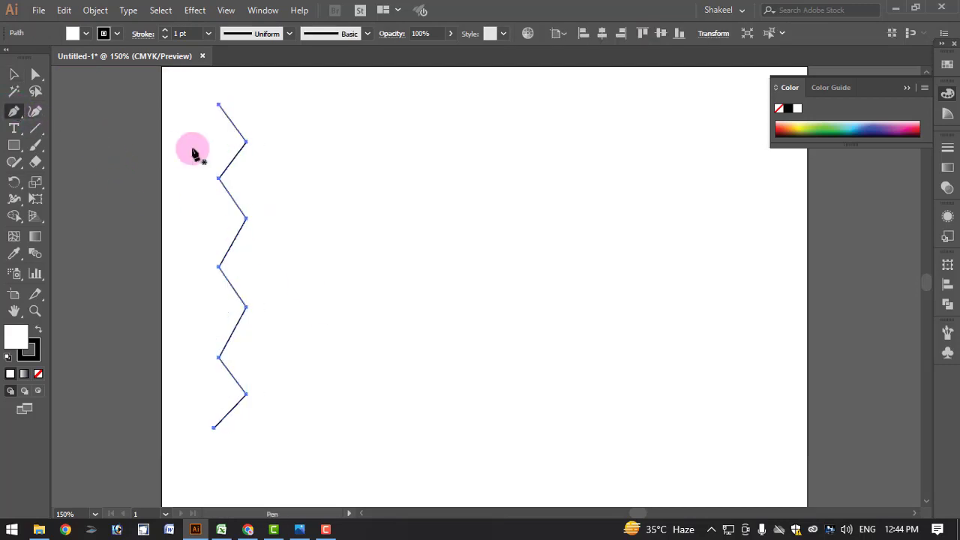
{"action": "left_click", "coordinate": [289, 98]}
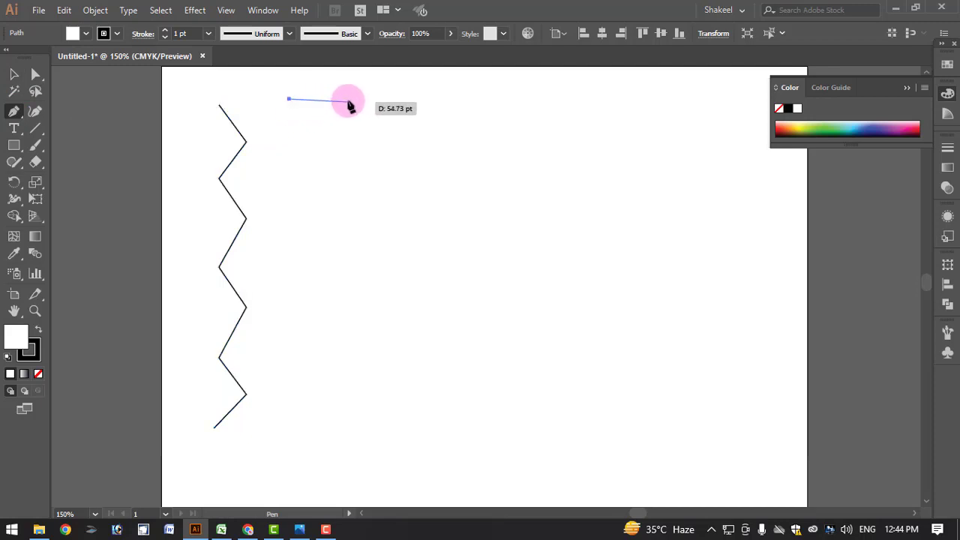
{"action": "left_click", "coordinate": [348, 99]}
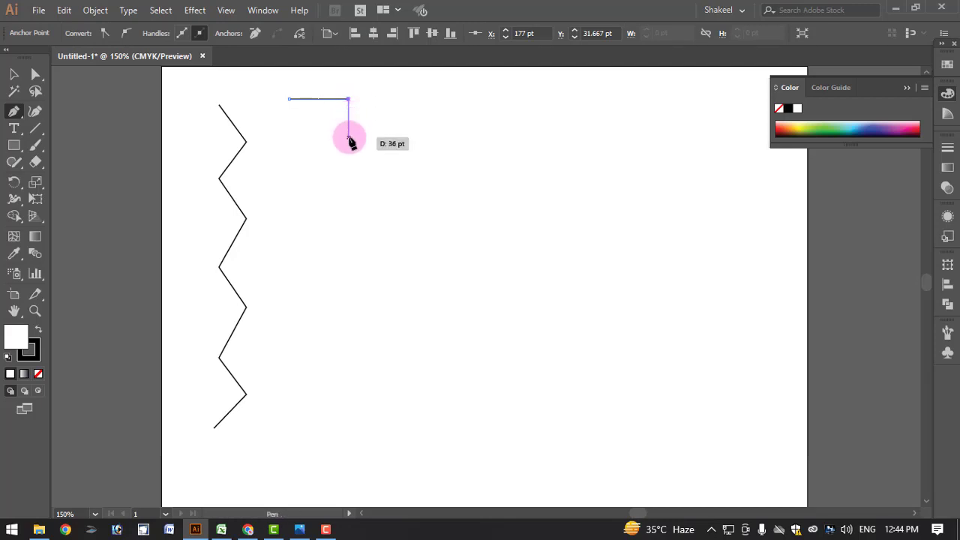
{"action": "left_click", "coordinate": [348, 136]}
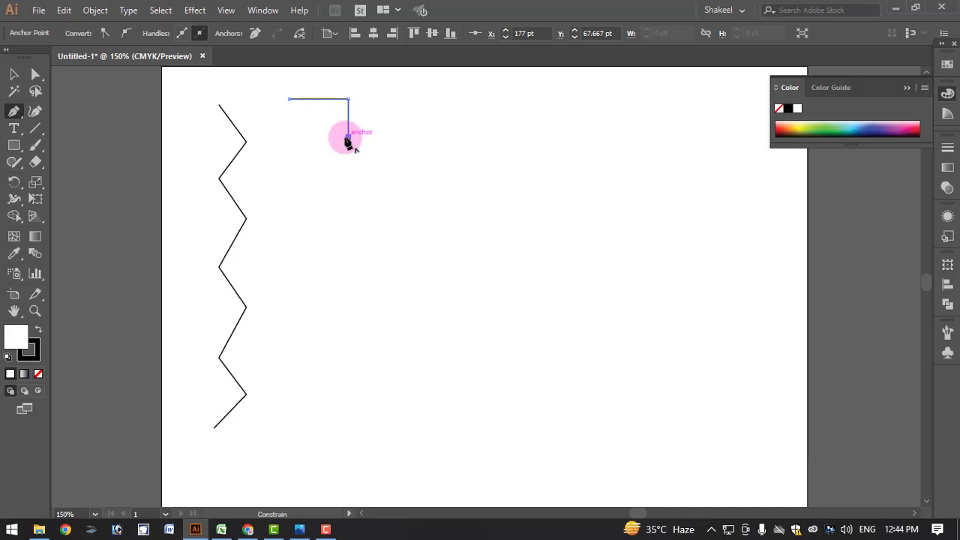
{"action": "left_click", "coordinate": [289, 137]}
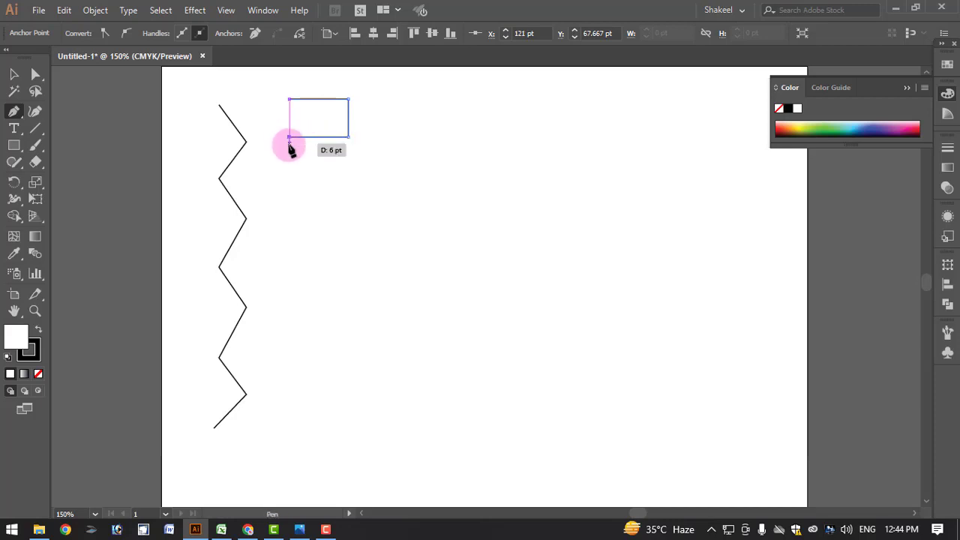
{"action": "left_click", "coordinate": [289, 176]}
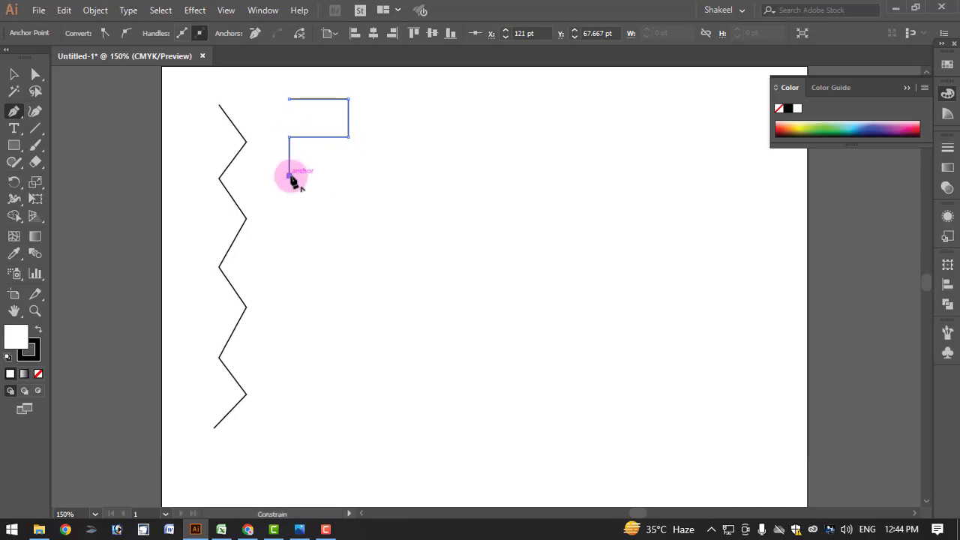
{"action": "left_click", "coordinate": [348, 175]}
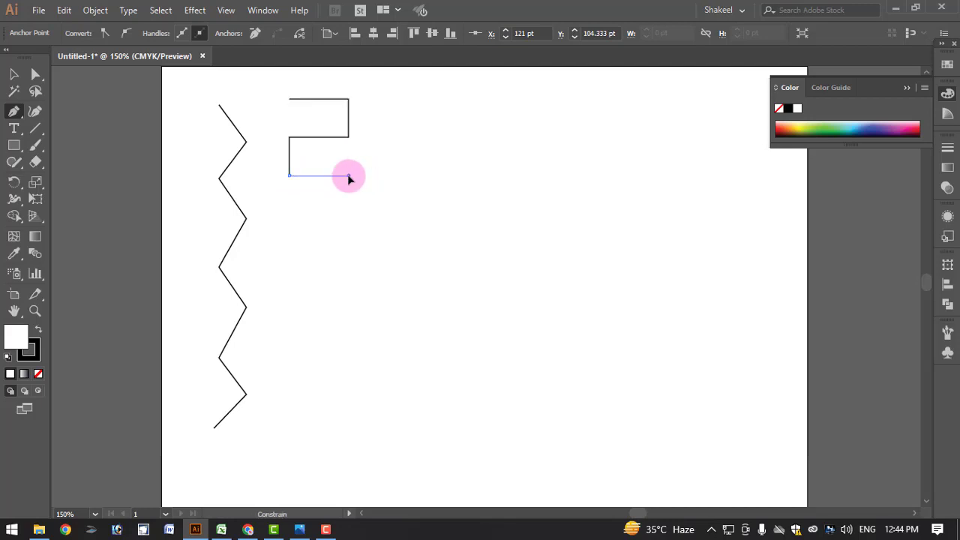
{"action": "left_click", "coordinate": [348, 215]}
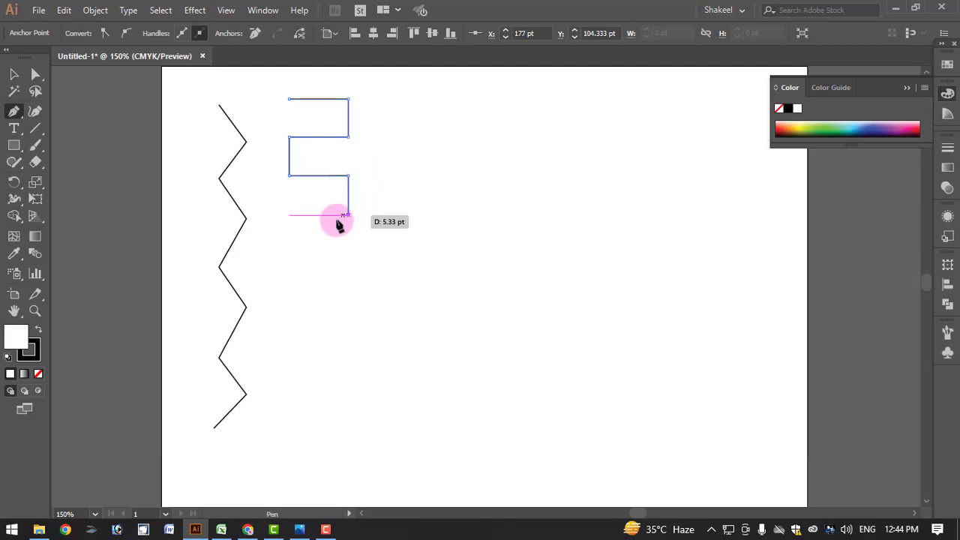
{"action": "left_click", "coordinate": [281, 215]}
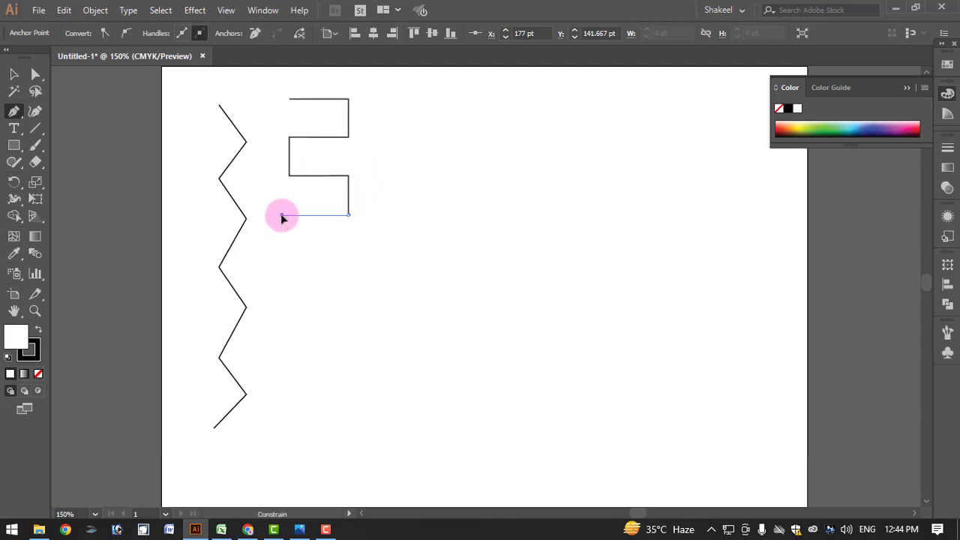
- Continue the square-wave steps down the artboard, ending with the bottom horizontal segment
{"action": "left_click", "coordinate": [281, 256]}
{"action": "left_click", "coordinate": [342, 256]}
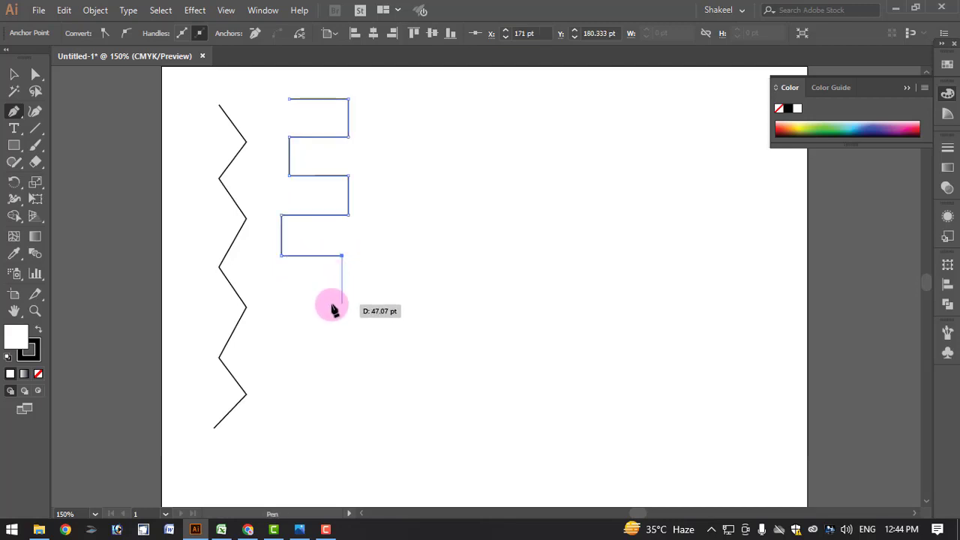
{"action": "left_click", "coordinate": [341, 304]}
{"action": "left_click", "coordinate": [285, 303]}
{"action": "left_click", "coordinate": [285, 339]}
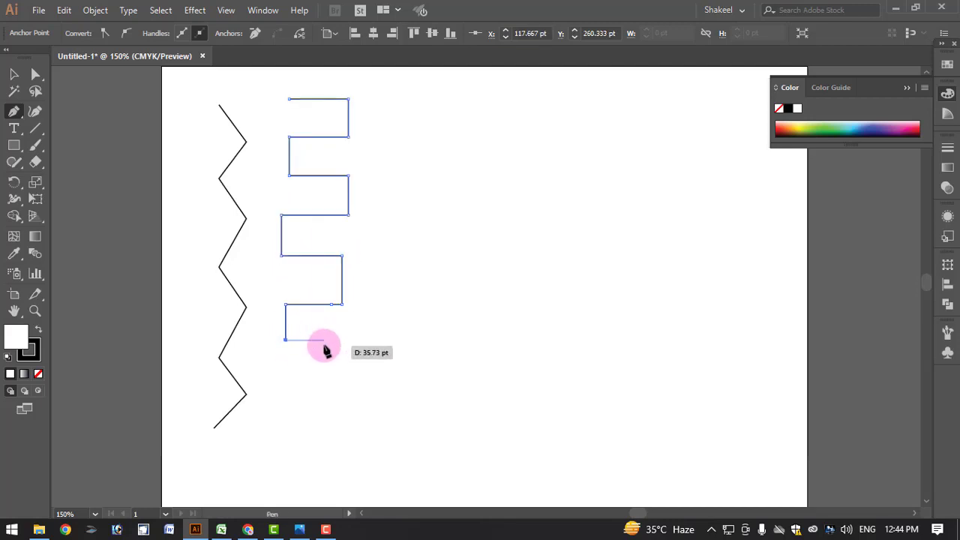
{"action": "left_click", "coordinate": [345, 340]}
{"action": "left_click", "coordinate": [345, 392]}
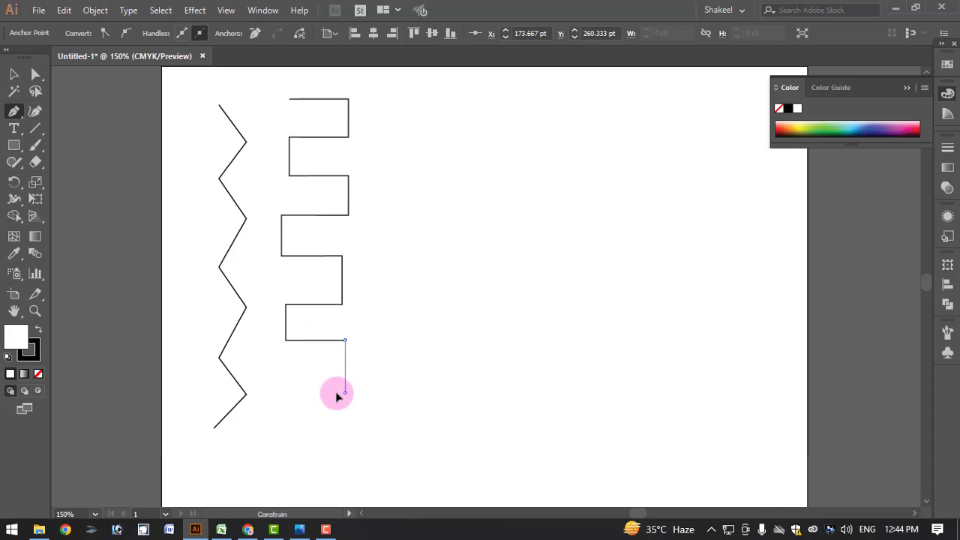
{"action": "left_click", "coordinate": [295, 392]}
{"action": "left_click", "coordinate": [295, 424]}
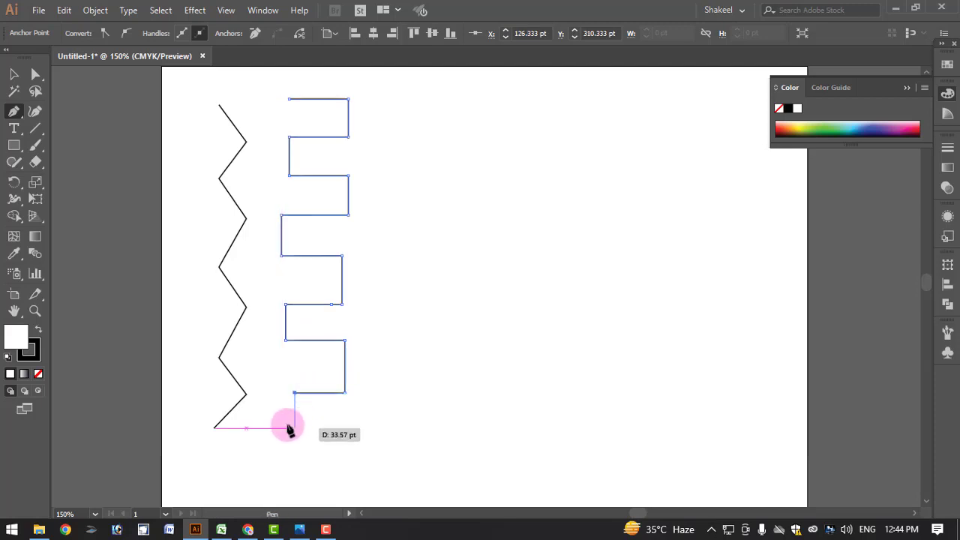
{"action": "left_click", "coordinate": [345, 425]}
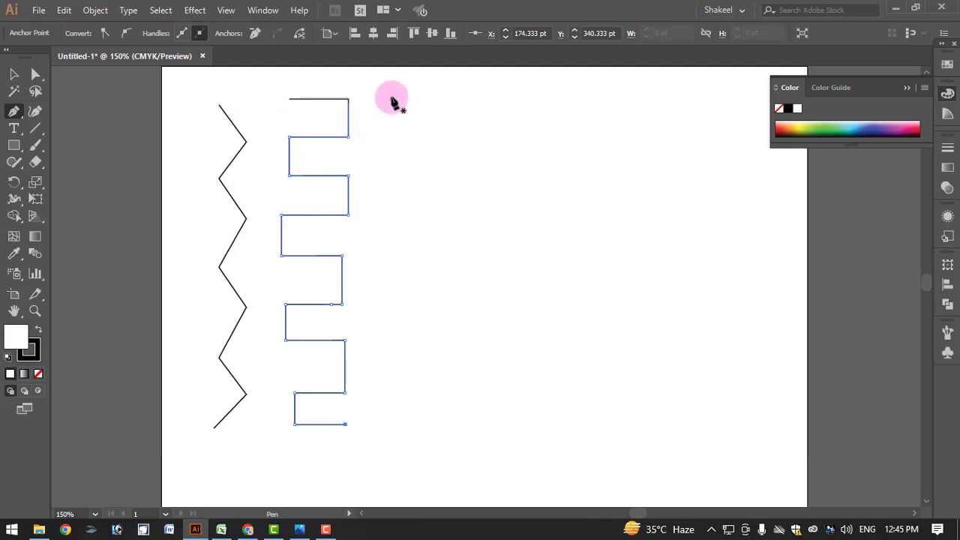
- Start the wavy curve beside the stepped path, dragging and adjusting handles for its first bends
{"action": "left_click", "coordinate": [391, 98]}
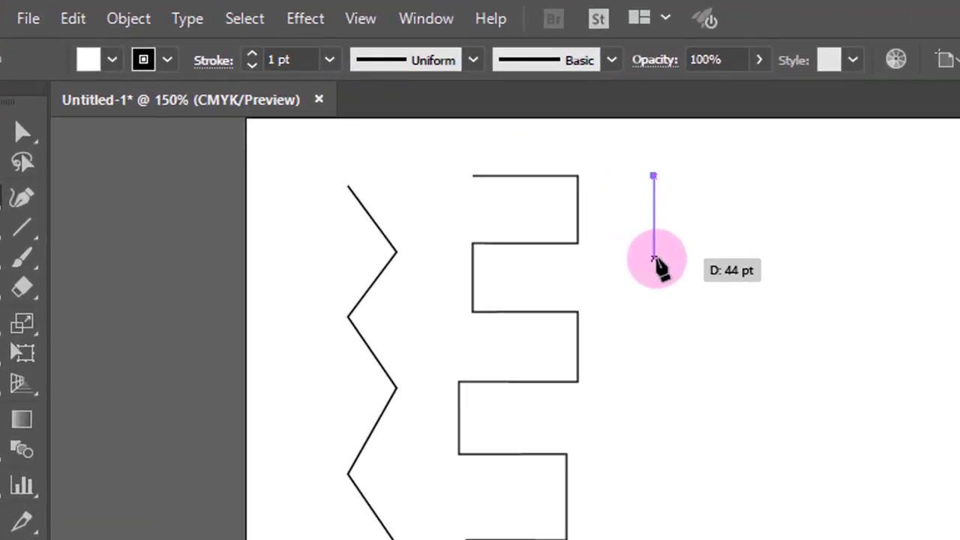
{"action": "mouse_move", "coordinate": [654, 257]}
{"action": "left_mouse_down"}
{"action": "mouse_move", "coordinate": [600, 300]}
{"action": "mouse_move", "coordinate": [655, 275]}
{"action": "mouse_move", "coordinate": [692, 275]}
{"action": "mouse_move", "coordinate": [695, 306]}
{"action": "mouse_move", "coordinate": [640, 295]}
{"action": "mouse_move", "coordinate": [625, 311]}
{"action": "mouse_move", "coordinate": [690, 317]}
{"action": "mouse_move", "coordinate": [665, 300]}
{"action": "mouse_move", "coordinate": [688, 298]}
{"action": "mouse_move", "coordinate": [683, 270]}
{"action": "mouse_move", "coordinate": [678, 298]}
{"action": "mouse_move", "coordinate": [656, 261]}
{"action": "left_mouse_up"}
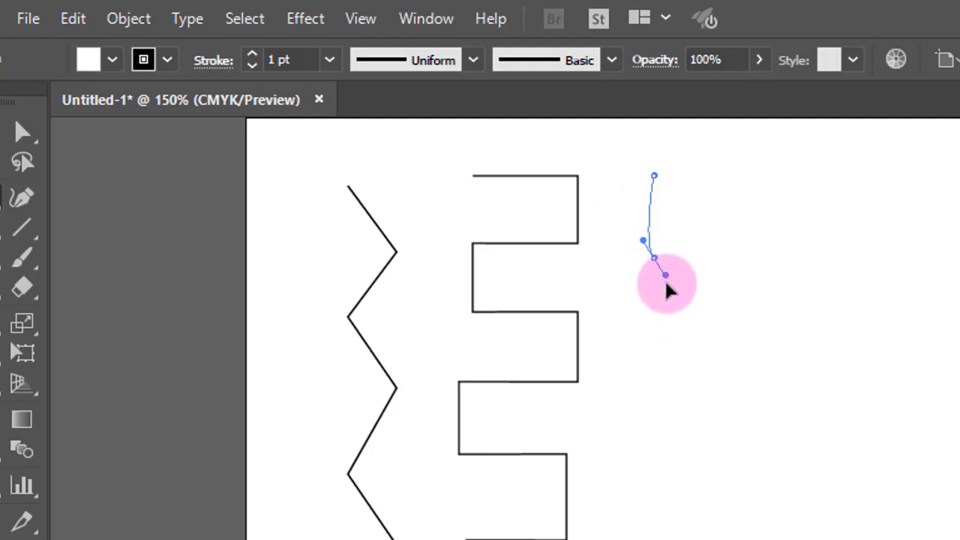
{"action": "mouse_move", "coordinate": [717, 324]}
{"action": "left_mouse_down"}
{"action": "mouse_move", "coordinate": [657, 267]}
{"action": "mouse_move", "coordinate": [680, 281]}
{"action": "mouse_move", "coordinate": [635, 277]}
{"action": "mouse_move", "coordinate": [616, 312]}
{"action": "mouse_move", "coordinate": [630, 293]}
{"action": "left_mouse_up"}
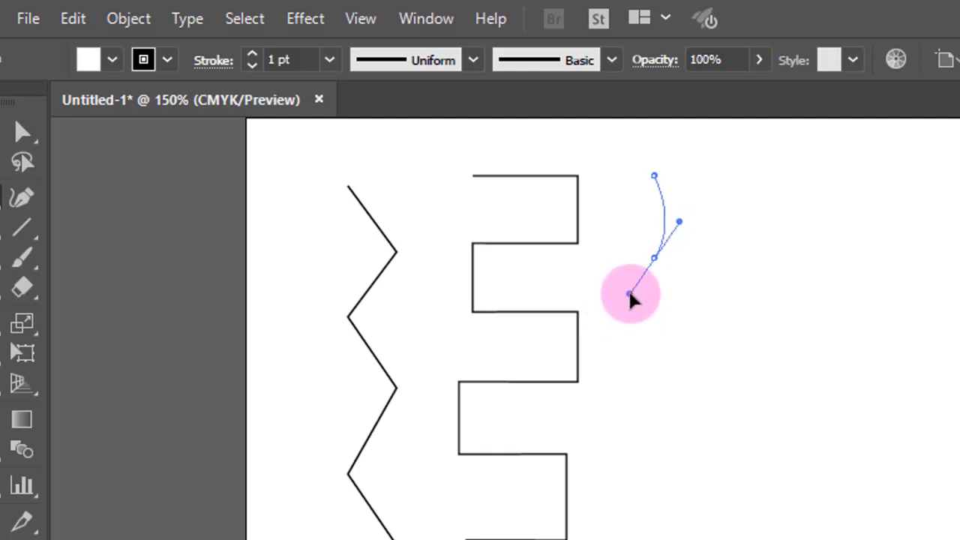
{"action": "left_click_drag", "start_coordinate": [630, 299], "coordinate": [630, 304]}
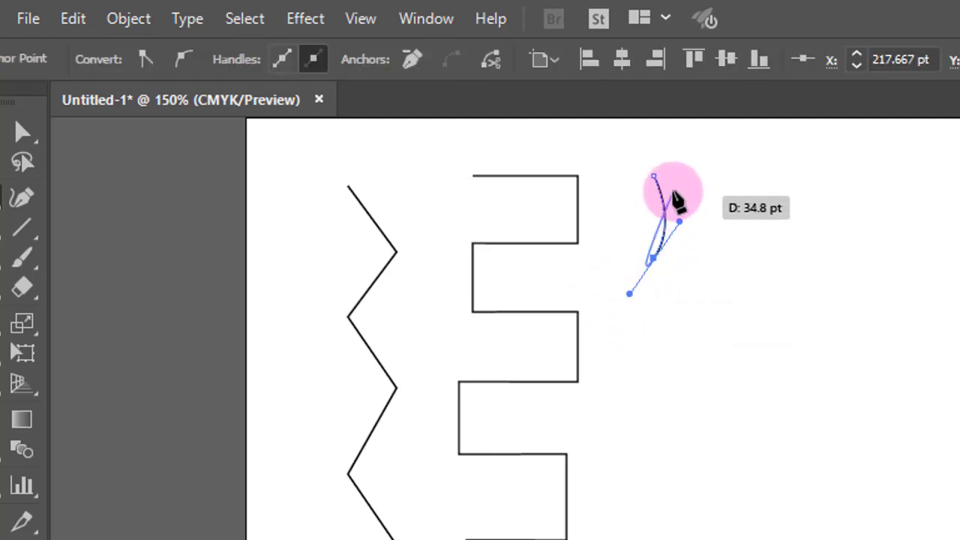
{"action": "left_click", "coordinate": [653, 178]}
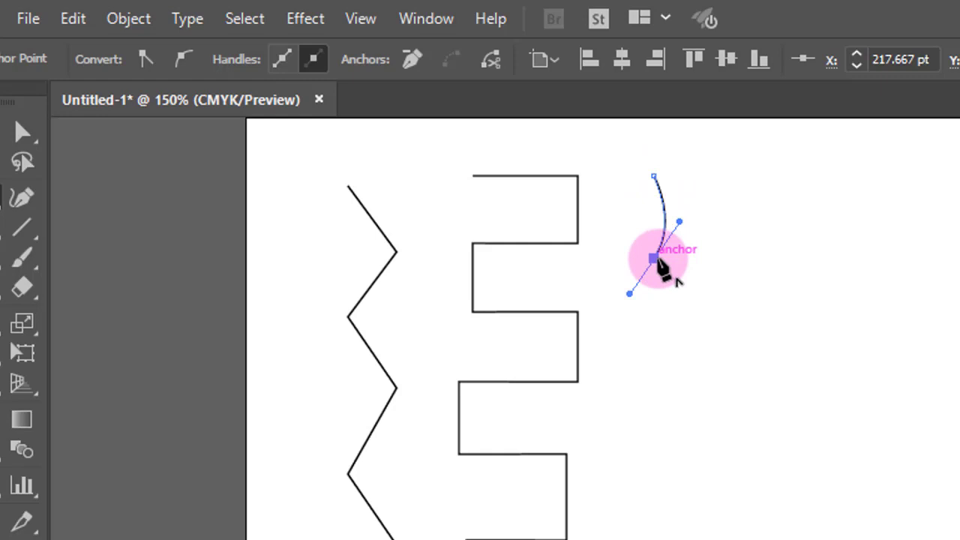
{"action": "left_click_drag", "start_coordinate": [657, 259], "coordinate": [666, 207]}
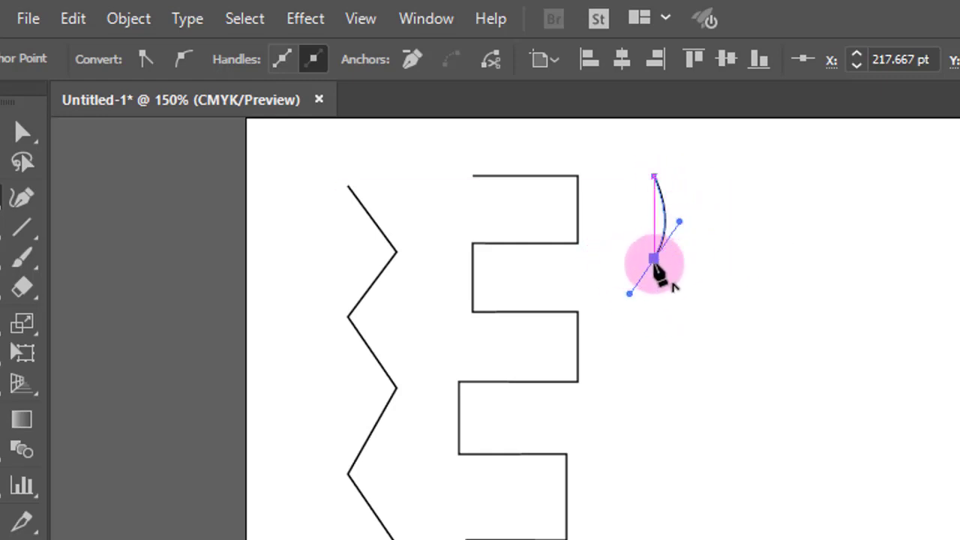
{"action": "mouse_move", "coordinate": [666, 210]}
{"action": "left_mouse_down"}
{"action": "mouse_move", "coordinate": [654, 353]}
{"action": "mouse_move", "coordinate": [650, 341]}
{"action": "mouse_move", "coordinate": [660, 375]}
{"action": "mouse_move", "coordinate": [661, 272]}
{"action": "mouse_move", "coordinate": [636, 307]}
{"action": "mouse_move", "coordinate": [643, 386]}
{"action": "mouse_move", "coordinate": [652, 388]}
{"action": "mouse_move", "coordinate": [635, 289]}
{"action": "mouse_move", "coordinate": [653, 480]}
{"action": "mouse_move", "coordinate": [665, 375]}
{"action": "mouse_move", "coordinate": [653, 259]}
{"action": "mouse_move", "coordinate": [640, 271]}
{"action": "mouse_move", "coordinate": [639, 341]}
{"action": "mouse_move", "coordinate": [654, 357]}
{"action": "mouse_move", "coordinate": [607, 343]}
{"action": "mouse_move", "coordinate": [722, 405]}
{"action": "mouse_move", "coordinate": [642, 409]}
{"action": "mouse_move", "coordinate": [658, 437]}
{"action": "mouse_move", "coordinate": [655, 231]}
{"action": "mouse_move", "coordinate": [667, 187]}
{"action": "mouse_move", "coordinate": [654, 283]}
{"action": "mouse_move", "coordinate": [639, 285]}
{"action": "mouse_move", "coordinate": [665, 412]}
{"action": "mouse_move", "coordinate": [654, 434]}
{"action": "mouse_move", "coordinate": [634, 434]}
{"action": "left_mouse_up"}
- Add further smooth points down the wave and end the path at its bottom
{"action": "mouse_move", "coordinate": [627, 471]}
{"action": "left_mouse_down"}
{"action": "mouse_move", "coordinate": [571, 480]}
{"action": "mouse_move", "coordinate": [598, 447]}
{"action": "mouse_move", "coordinate": [602, 454]}
{"action": "left_mouse_up"}
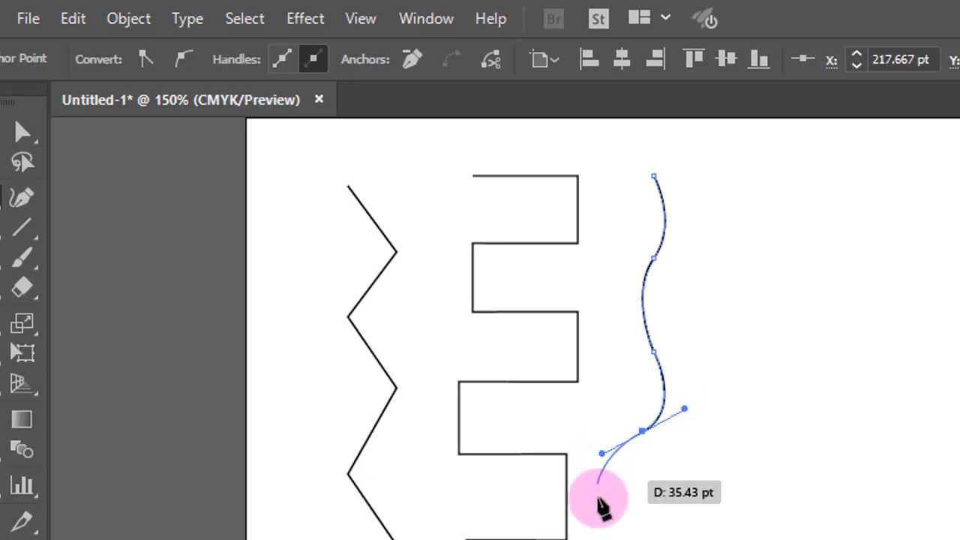
{"action": "left_click", "coordinate": [645, 529]}
{"action": "left_click_drag", "start_coordinate": [387, 345], "coordinate": [371, 373]}
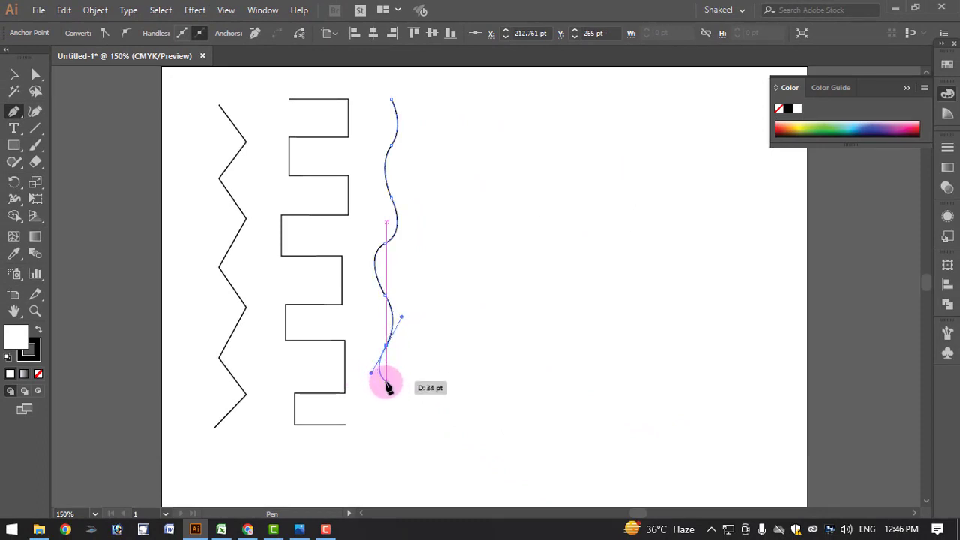
{"action": "left_click", "coordinate": [387, 392], "text": "ctrl"}
{"action": "left_click", "coordinate": [385, 388]}
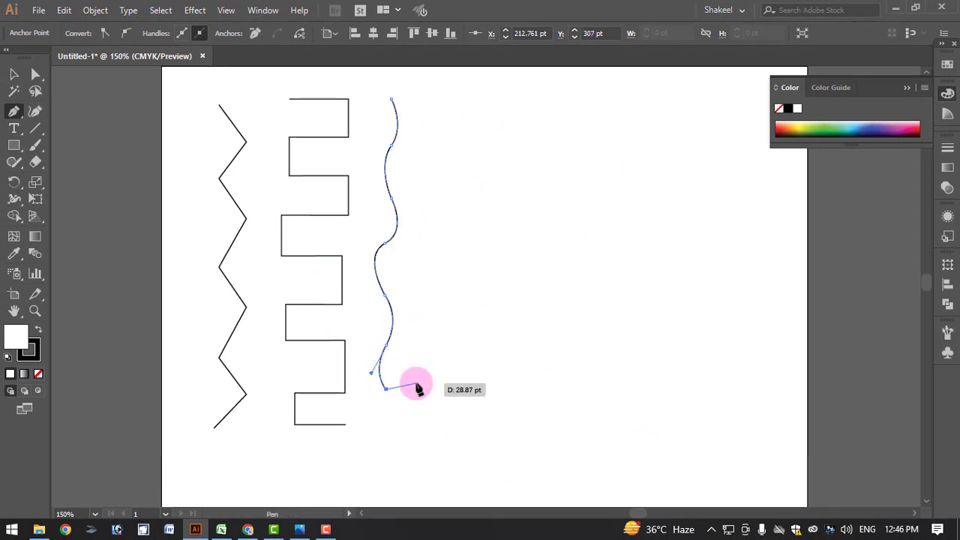
{"action": "key", "text": "Escape"}
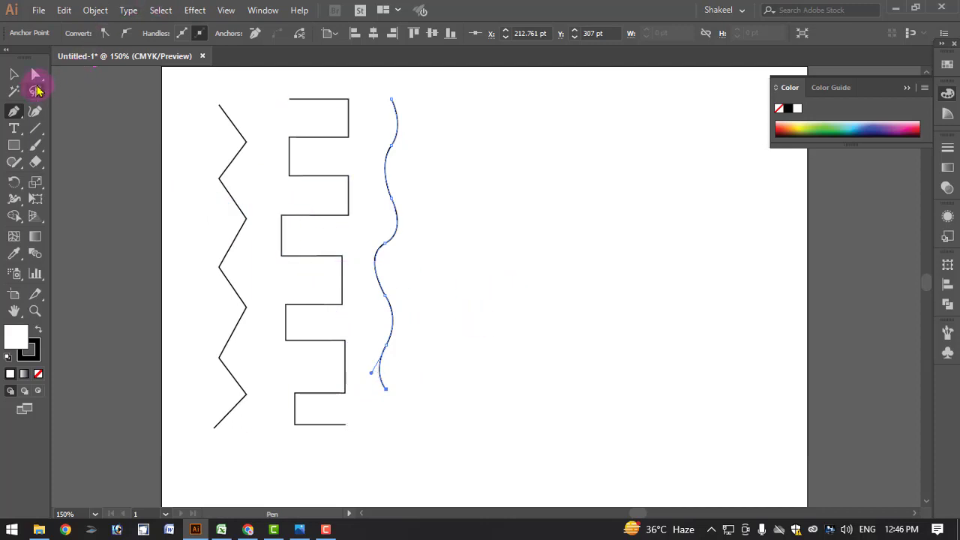
- Delete an extra anchor from the wavy curve and drag handles to even out its lower bend
{"action": "left_click", "coordinate": [390, 198]}
{"action": "left_click_drag", "start_coordinate": [384, 253], "coordinate": [383, 351]}
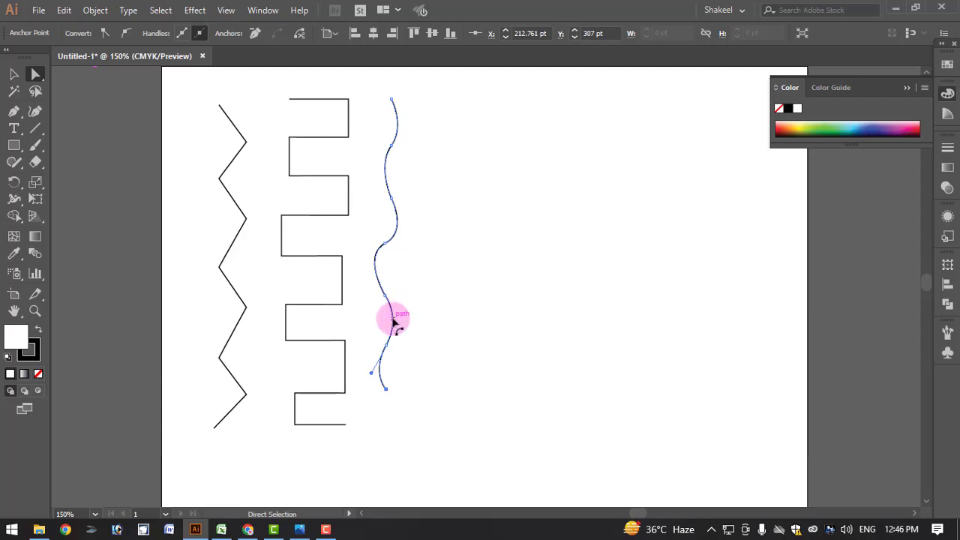
{"action": "mouse_move", "coordinate": [396, 321]}
{"action": "left_mouse_down"}
{"action": "mouse_move", "coordinate": [369, 324]}
{"action": "mouse_move", "coordinate": [397, 326]}
{"action": "left_mouse_up"}
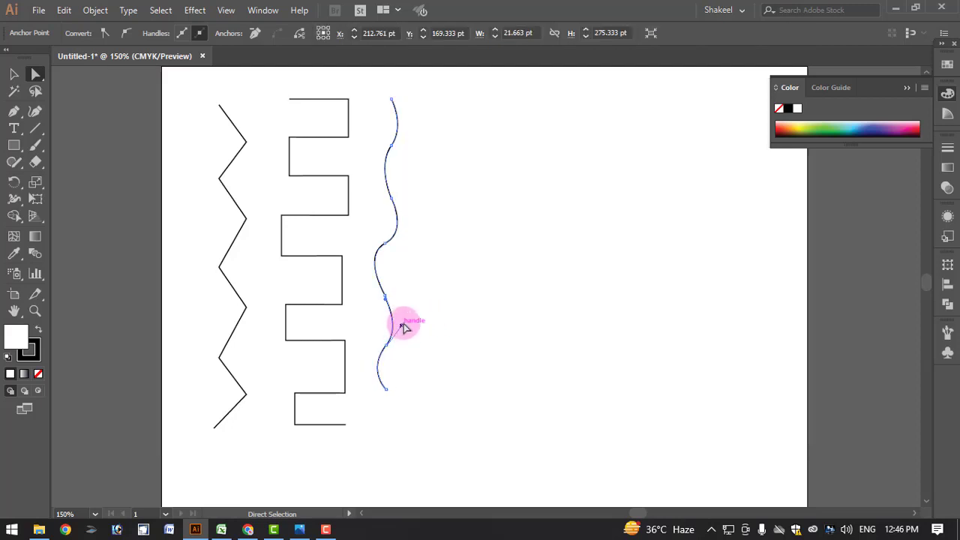
{"action": "left_click_drag", "start_coordinate": [405, 328], "coordinate": [403, 352]}
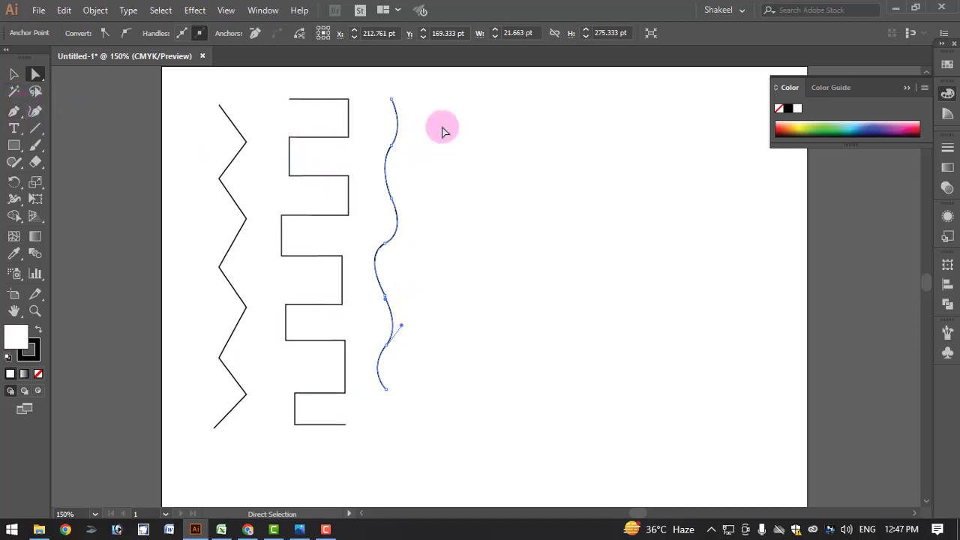
{"action": "left_click", "coordinate": [14, 111]}
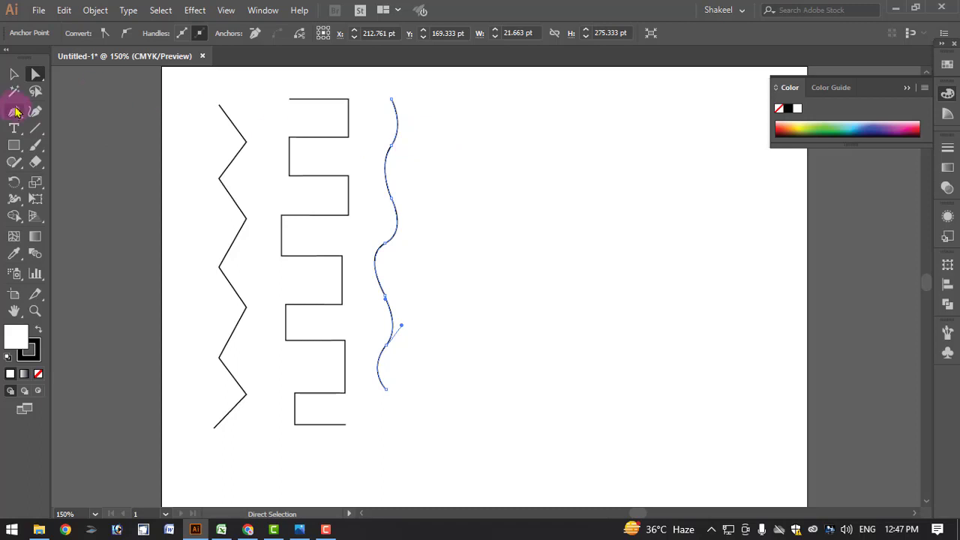
- Place eight Pen corners from the top edge around to the left side, closing them into an octagon
{"action": "left_click", "coordinate": [472, 104]}
{"action": "left_click", "coordinate": [575, 102]}
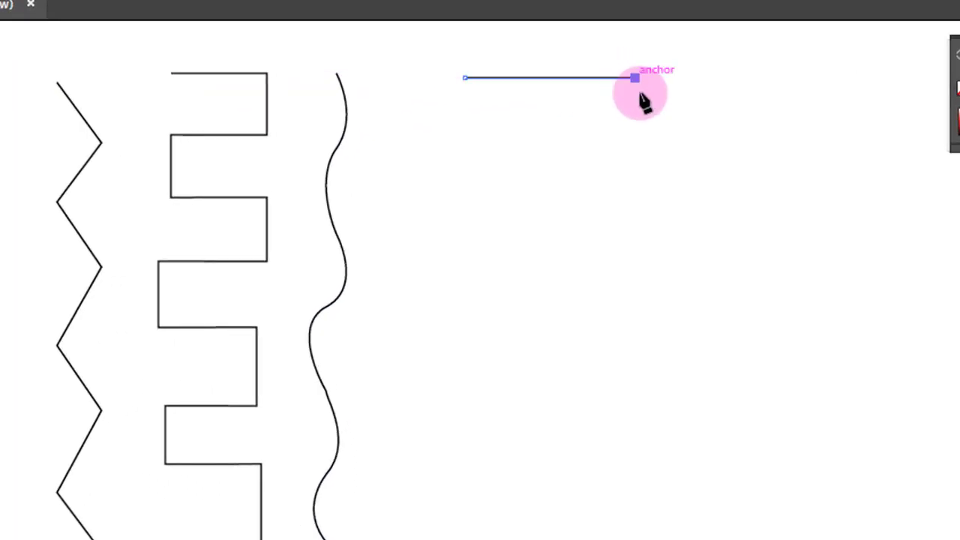
{"action": "left_click", "coordinate": [689, 142]}
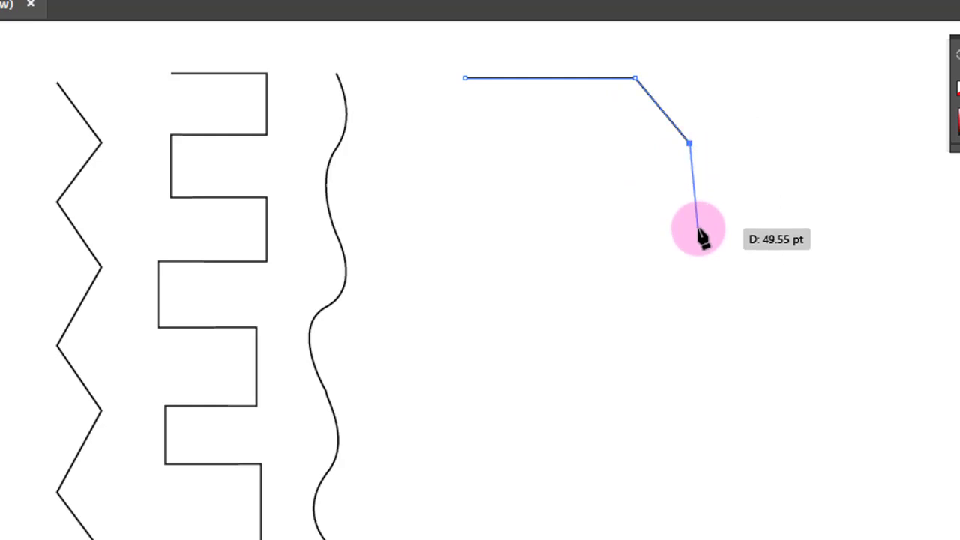
{"action": "left_click", "coordinate": [689, 230]}
{"action": "left_click", "coordinate": [635, 293]}
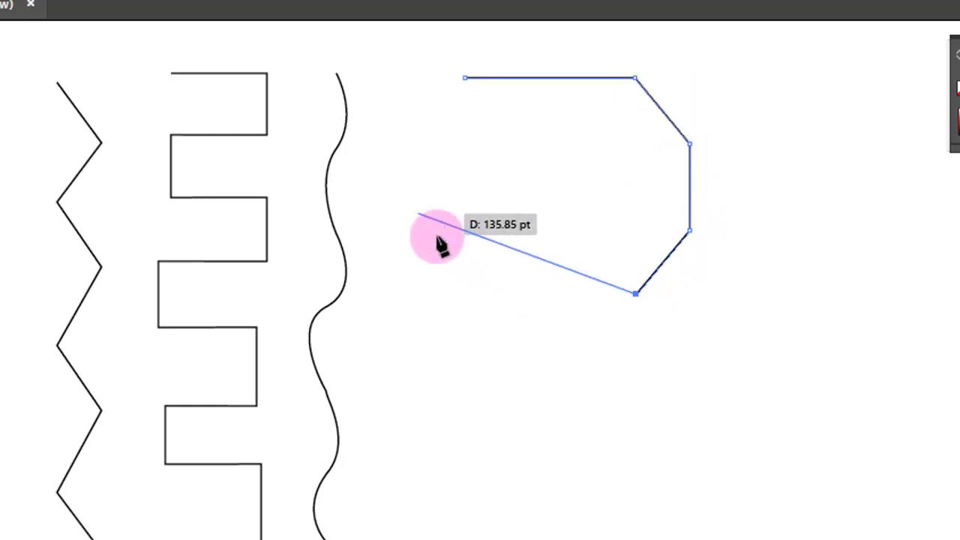
{"action": "left_click", "coordinate": [475, 294]}
{"action": "left_click", "coordinate": [406, 208]}
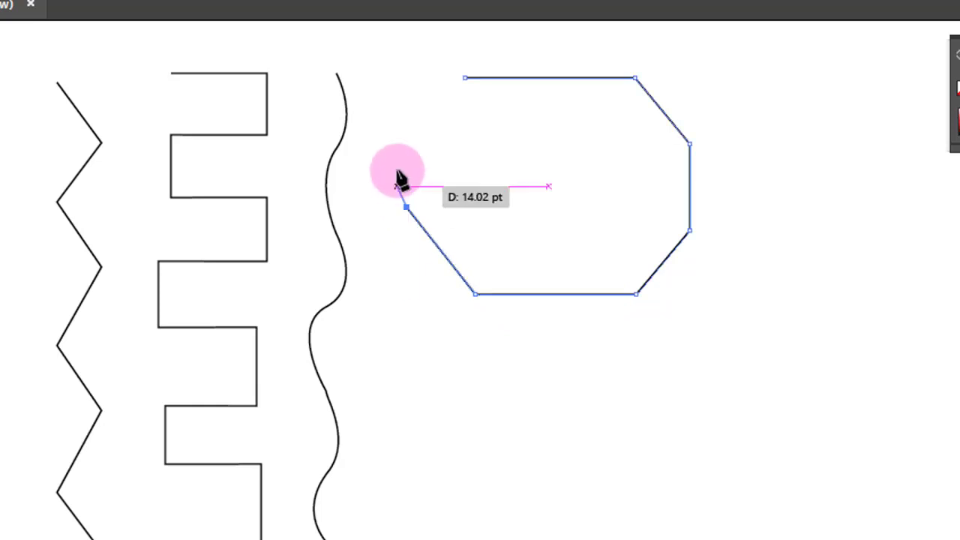
{"action": "left_click", "coordinate": [406, 112]}
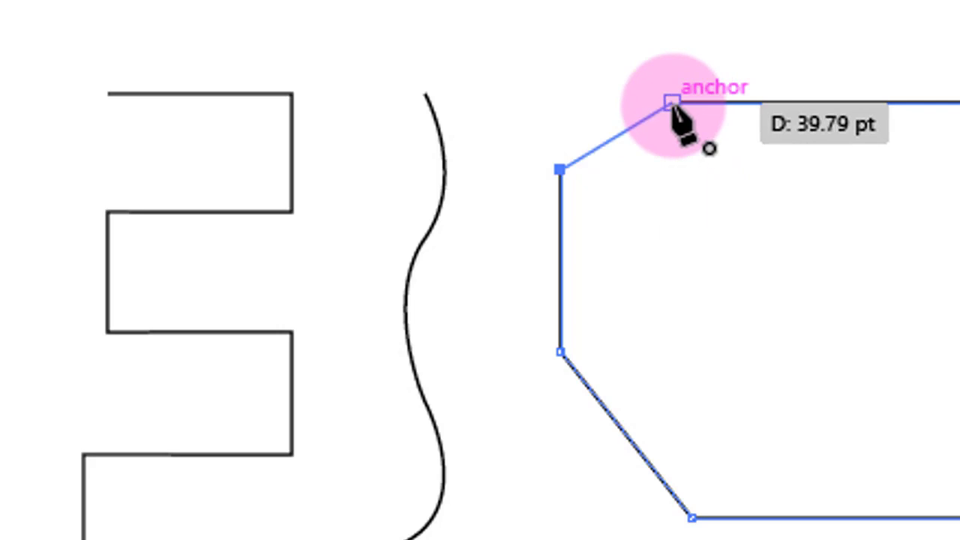
{"action": "left_click", "coordinate": [672, 101]}
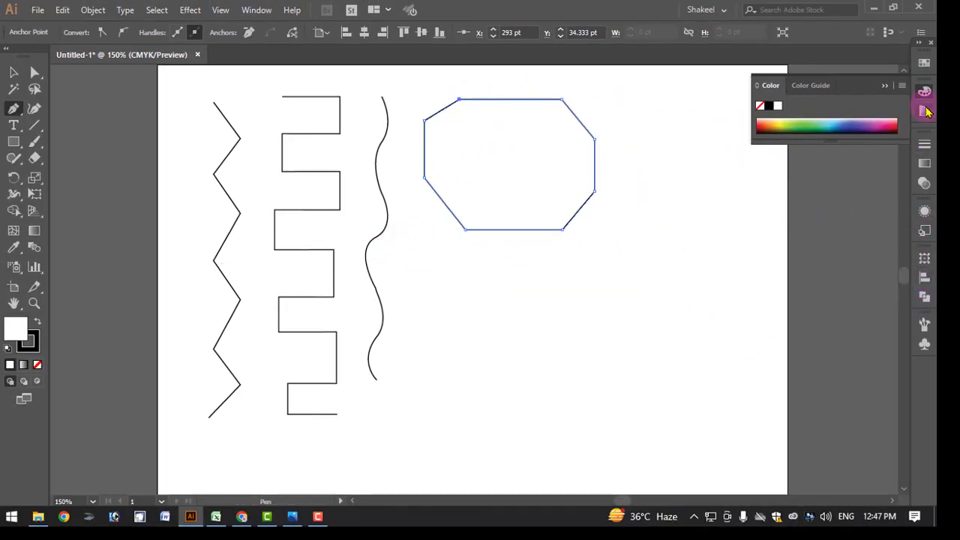
- Fill the octagon with the red swatch from the Swatches panel
{"action": "left_click", "coordinate": [924, 64]}
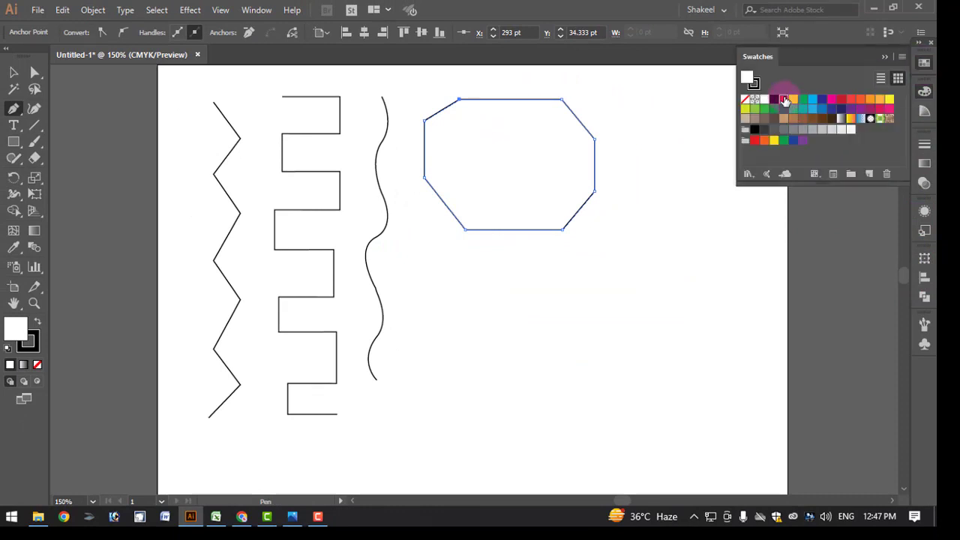
{"action": "left_click", "coordinate": [785, 100]}
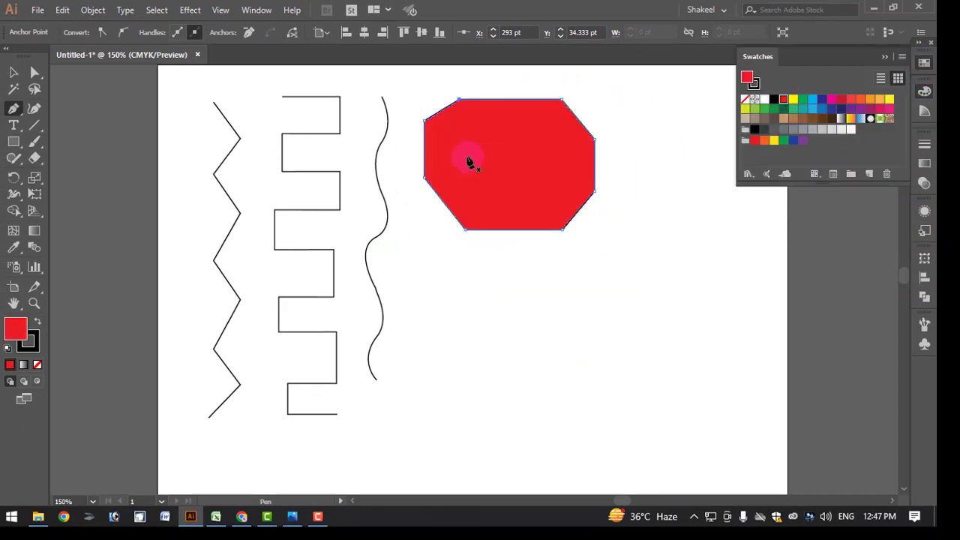
{"action": "left_click", "coordinate": [14, 72]}
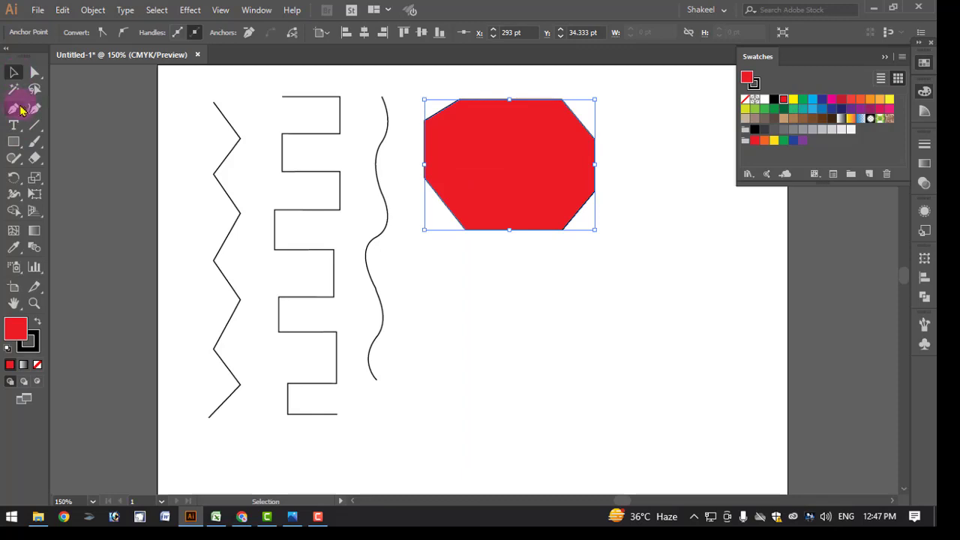
{"action": "left_click", "coordinate": [12, 111]}
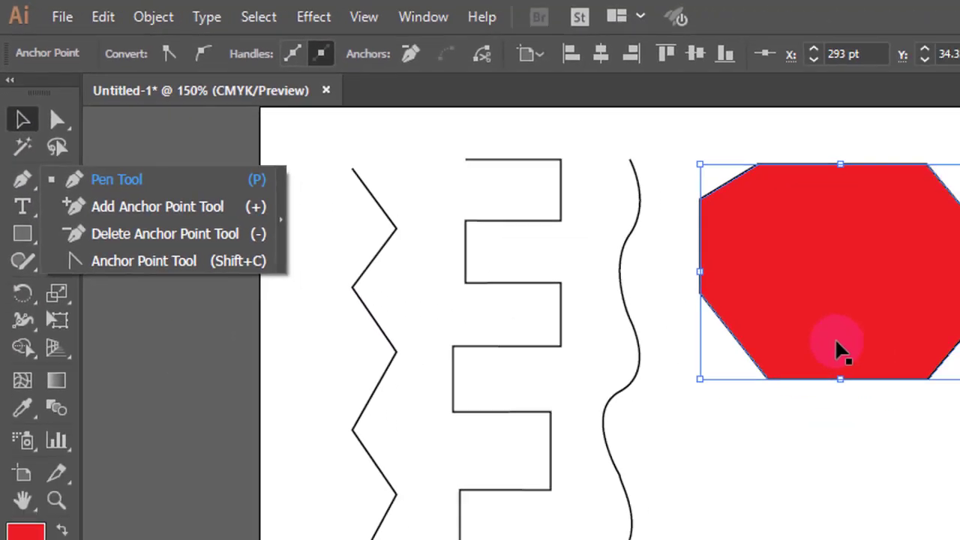
- Deselect the octagon and draw a straight line below it with the Pen tool
{"action": "left_click", "coordinate": [761, 443]}
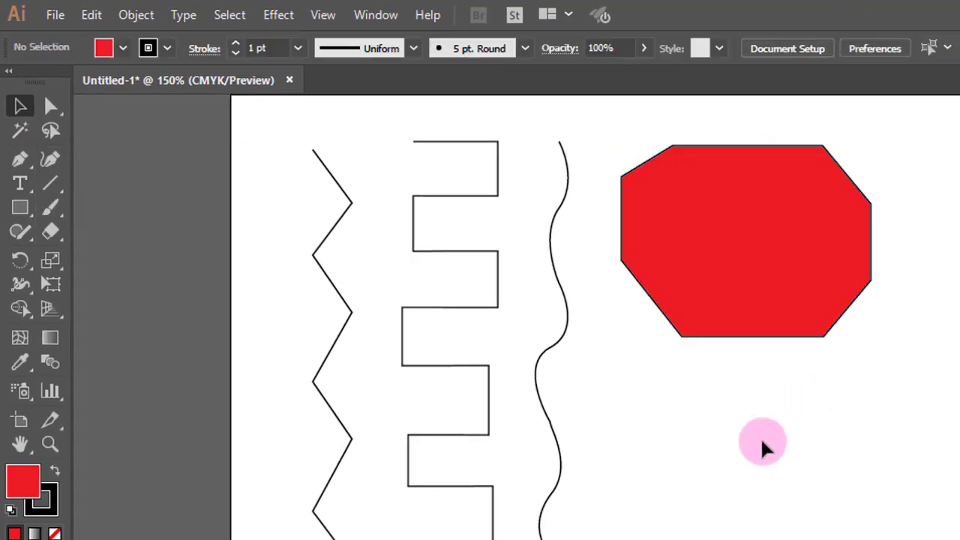
{"action": "left_click", "coordinate": [19, 159]}
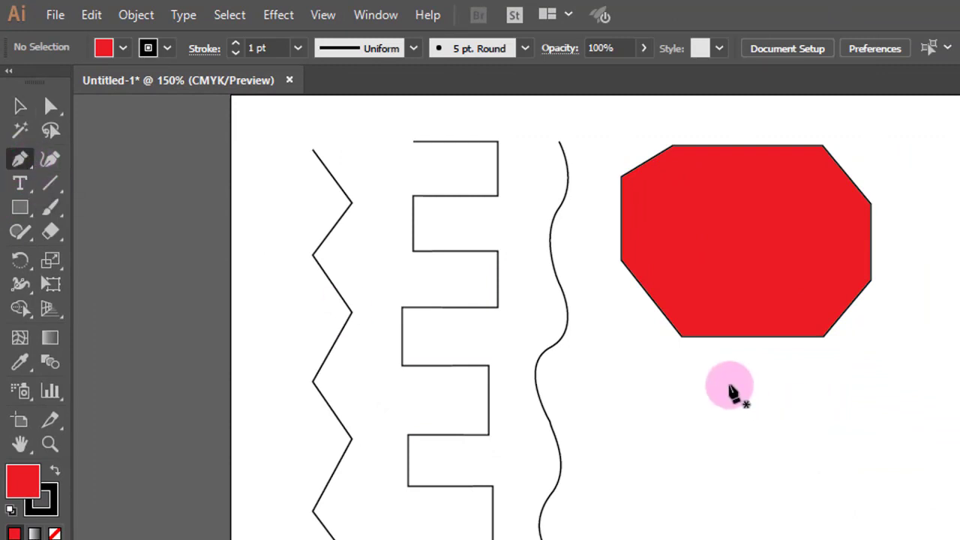
{"action": "left_click", "coordinate": [700, 374]}
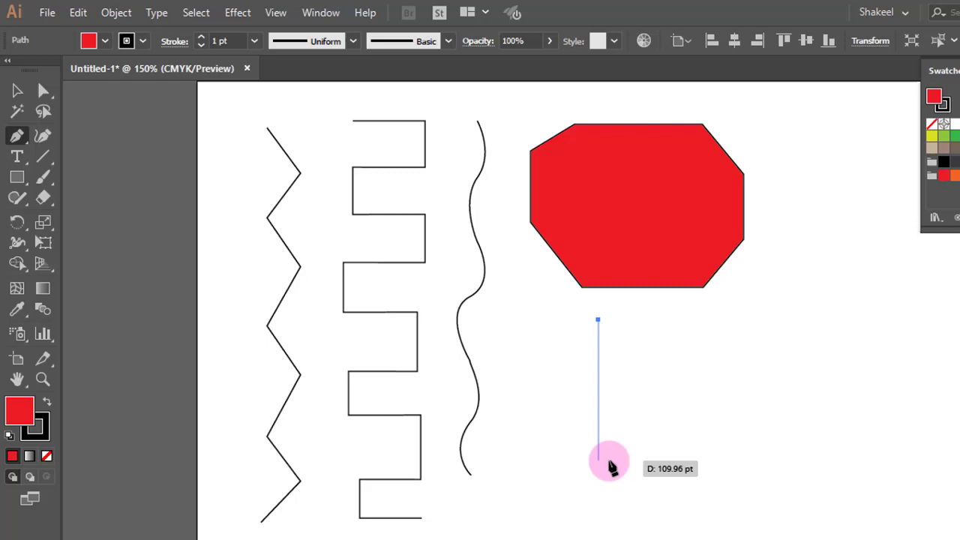
{"action": "left_click", "coordinate": [608, 462]}
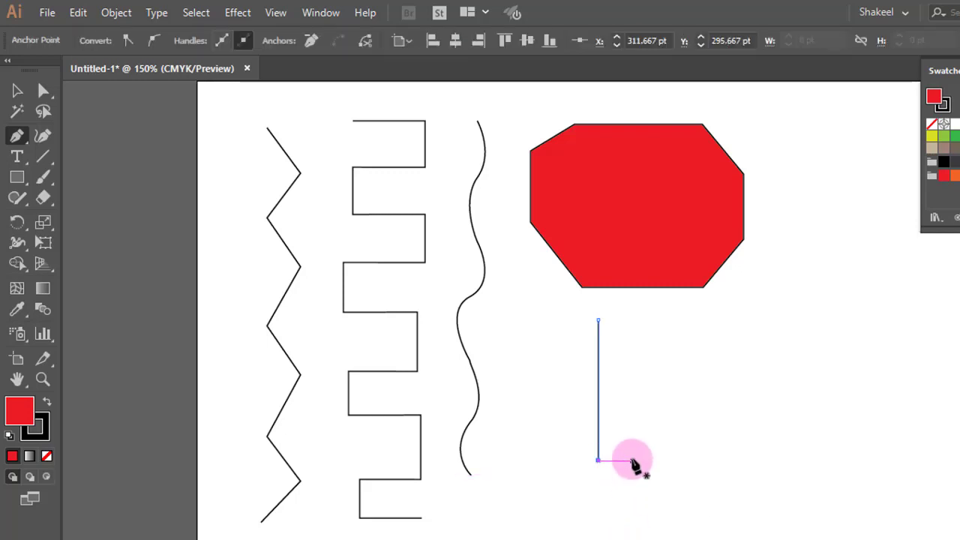
{"action": "key", "text": "Escape"}
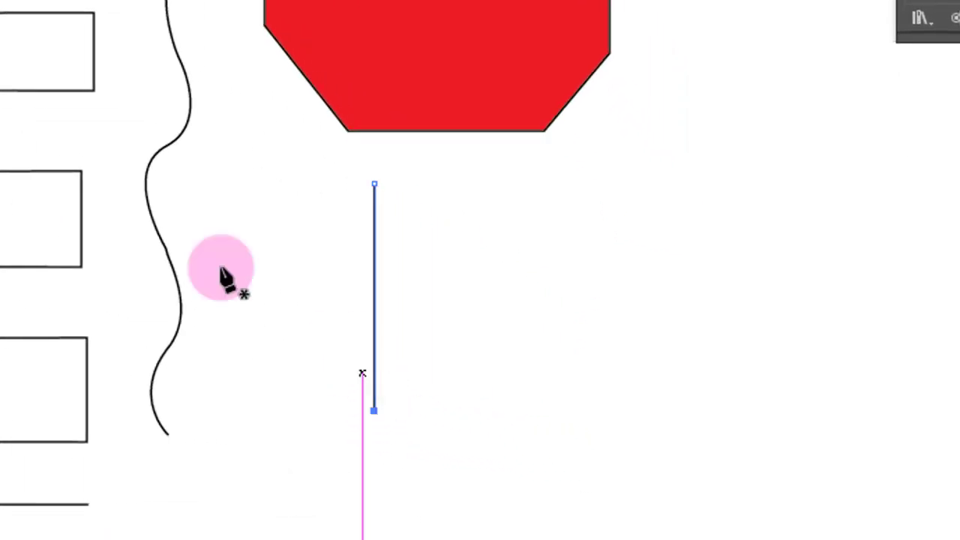
- Nudge the line slightly right with Direct Selection and show the add/delete anchor point tools
{"action": "key", "text": "a"}
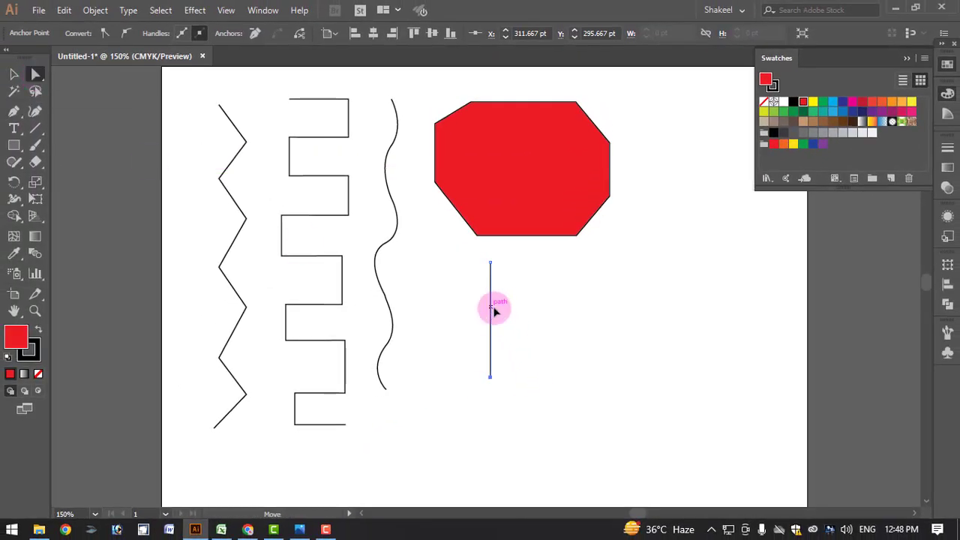
{"action": "mouse_move", "coordinate": [494, 310]}
{"action": "left_mouse_down"}
{"action": "mouse_move", "coordinate": [523, 311]}
{"action": "mouse_move", "coordinate": [493, 319]}
{"action": "left_mouse_up"}
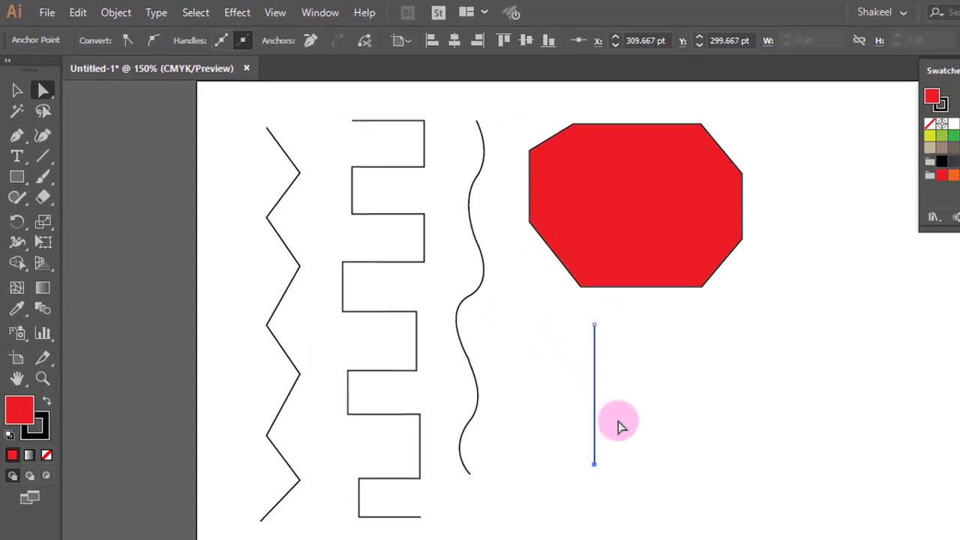
{"action": "left_click", "coordinate": [17, 136]}
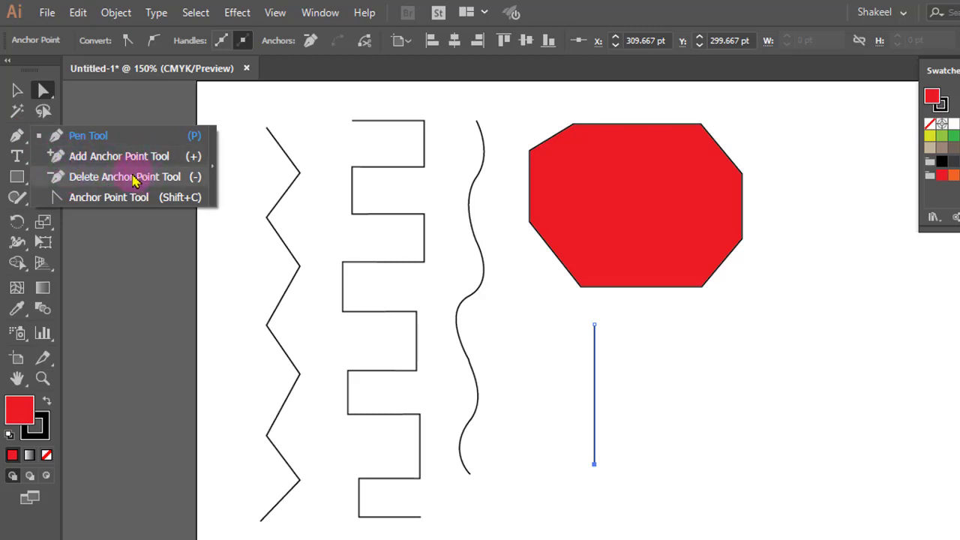
- Add anchor points to the vertical line and zoom in on it
{"action": "left_click", "coordinate": [57, 156]}
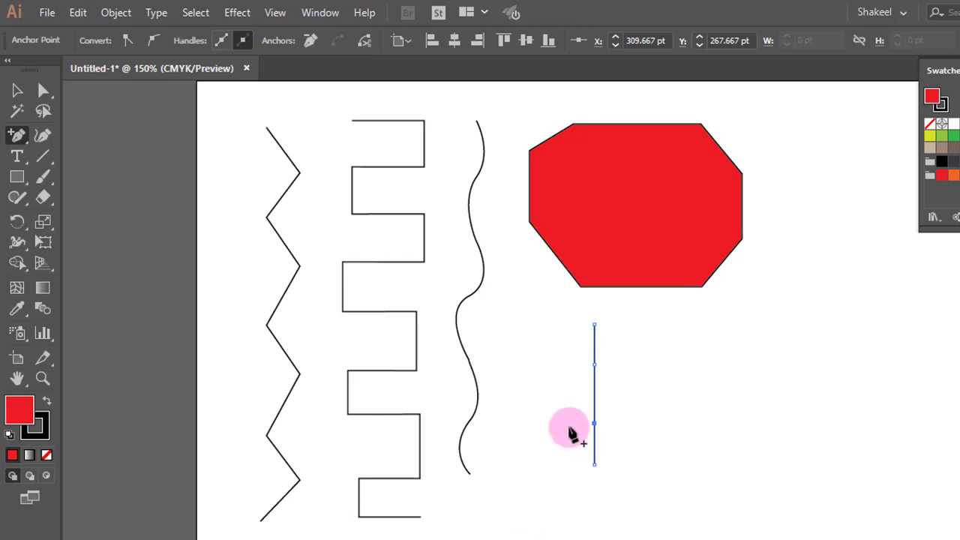
{"action": "left_click", "coordinate": [606, 412]}
{"action": "left_click", "coordinate": [579, 397]}
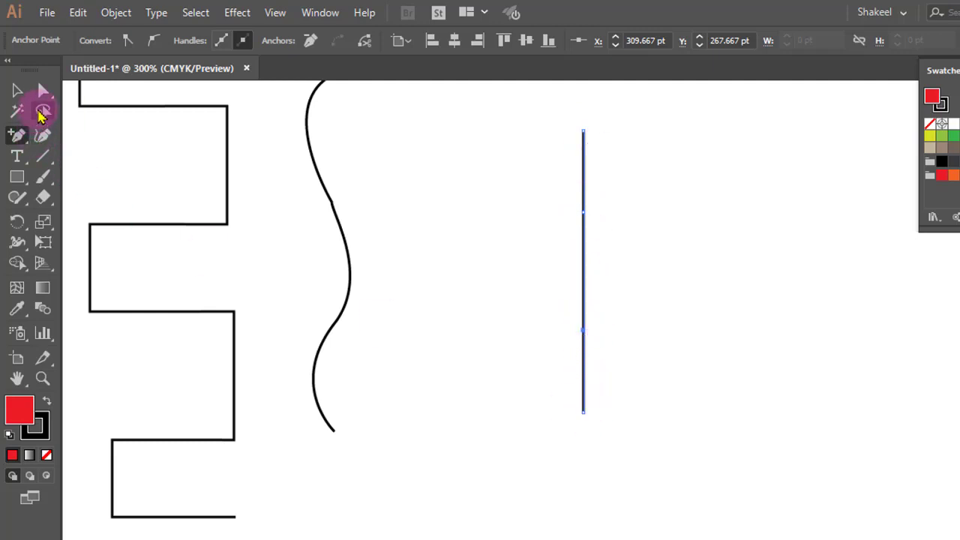
- Make the upper added anchor smooth, drag it right to bend the line, and remove the fill
{"action": "left_click", "coordinate": [43, 90]}
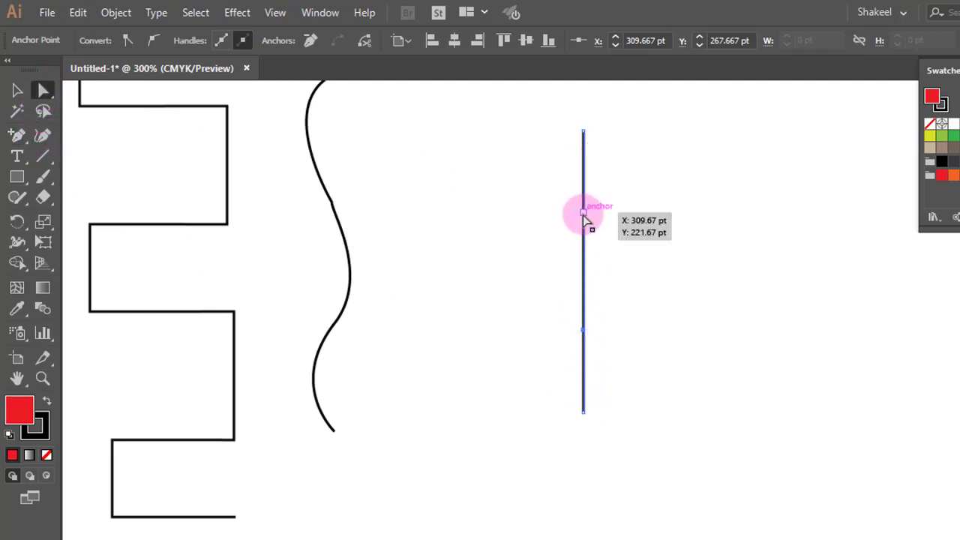
{"action": "left_click", "coordinate": [584, 213]}
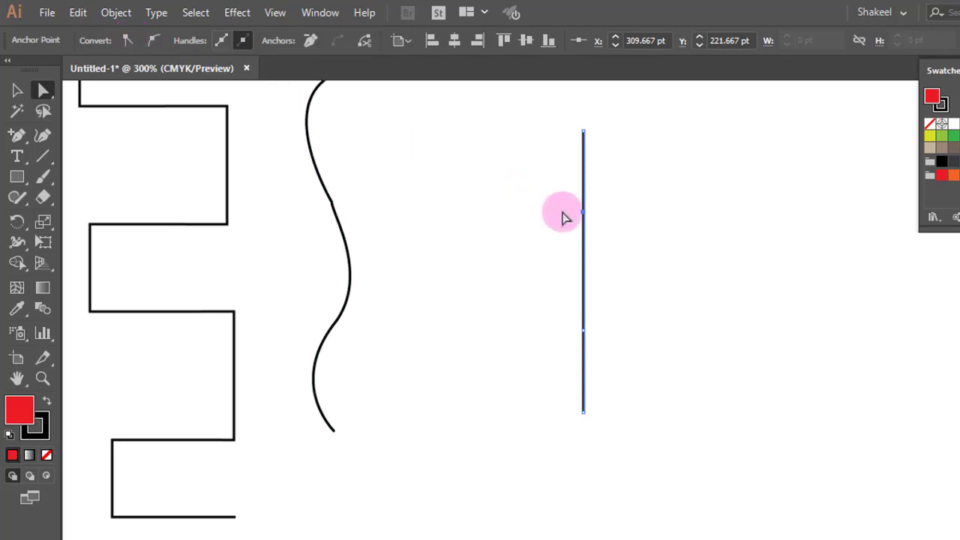
{"action": "left_click", "coordinate": [155, 48]}
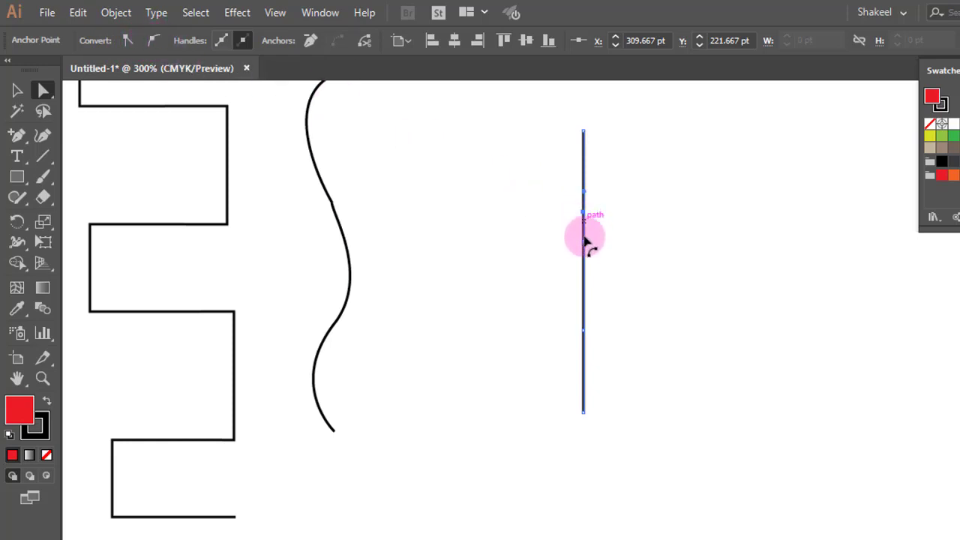
{"action": "left_click_drag", "start_coordinate": [587, 233], "coordinate": [601, 220]}
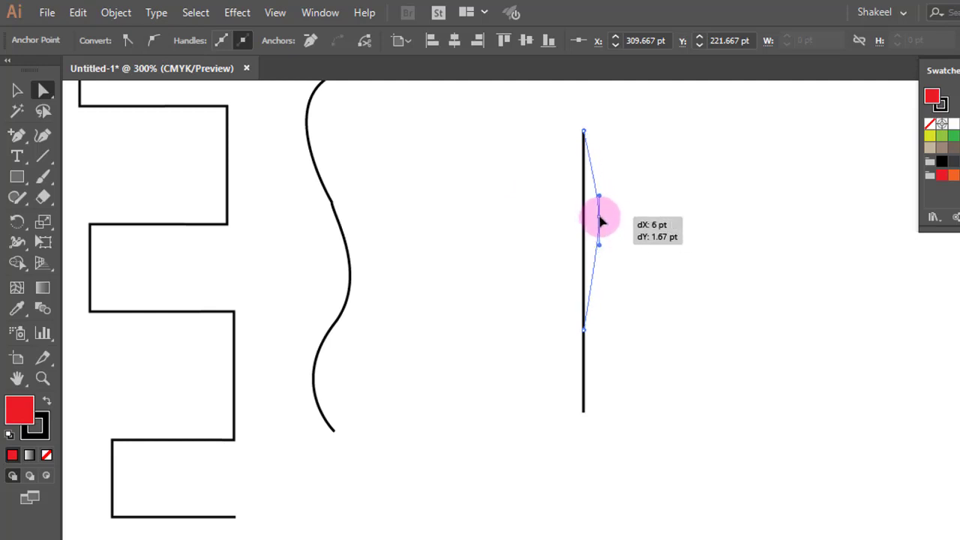
{"action": "left_click_drag", "start_coordinate": [602, 220], "coordinate": [603, 219]}
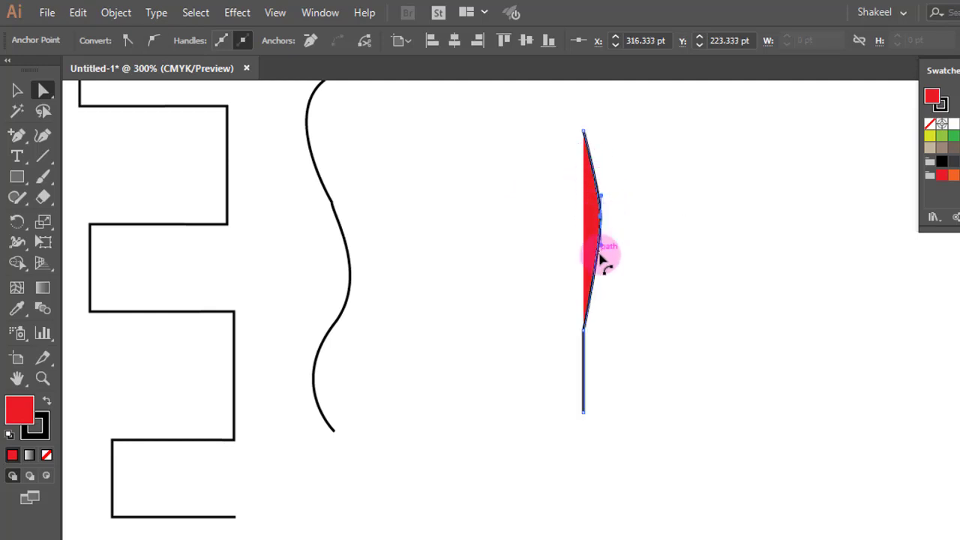
{"action": "left_click", "coordinate": [47, 454]}
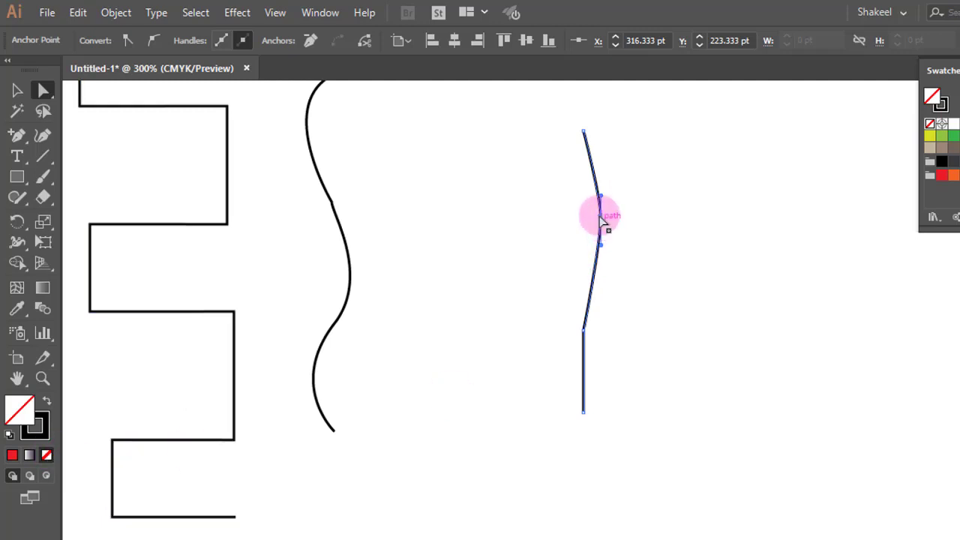
- Add an anchor to the line's lower part and pull it right into a bend
{"action": "left_click", "coordinate": [15, 138]}
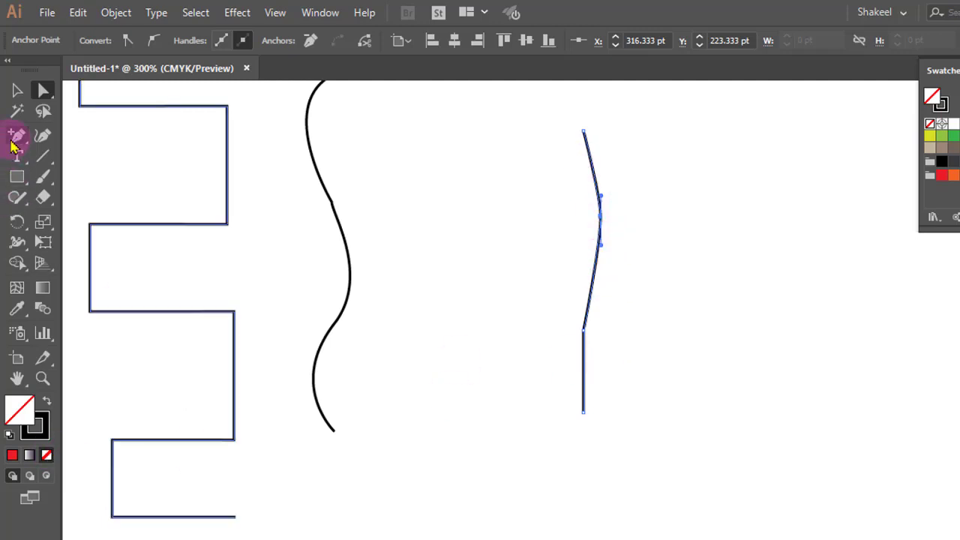
{"action": "left_click", "coordinate": [75, 156]}
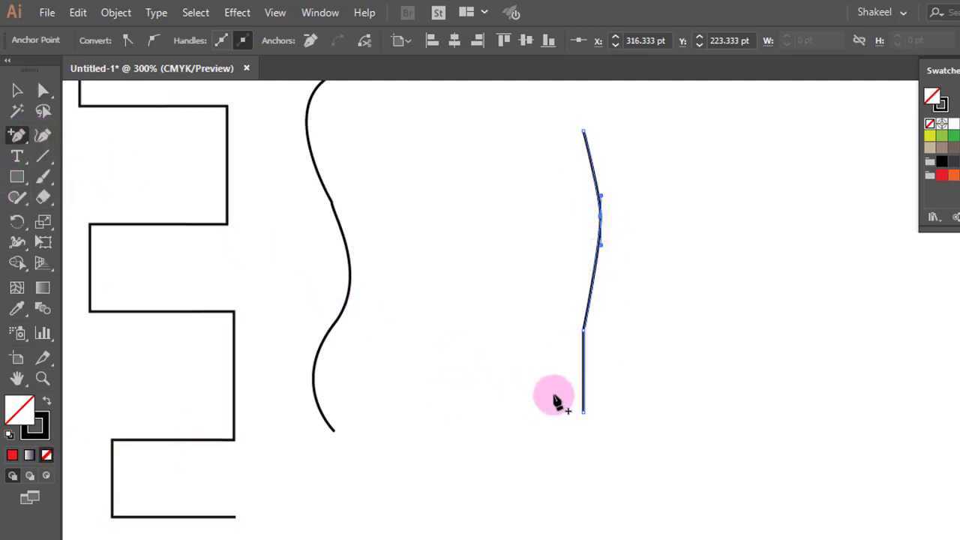
{"action": "left_click", "coordinate": [583, 367]}
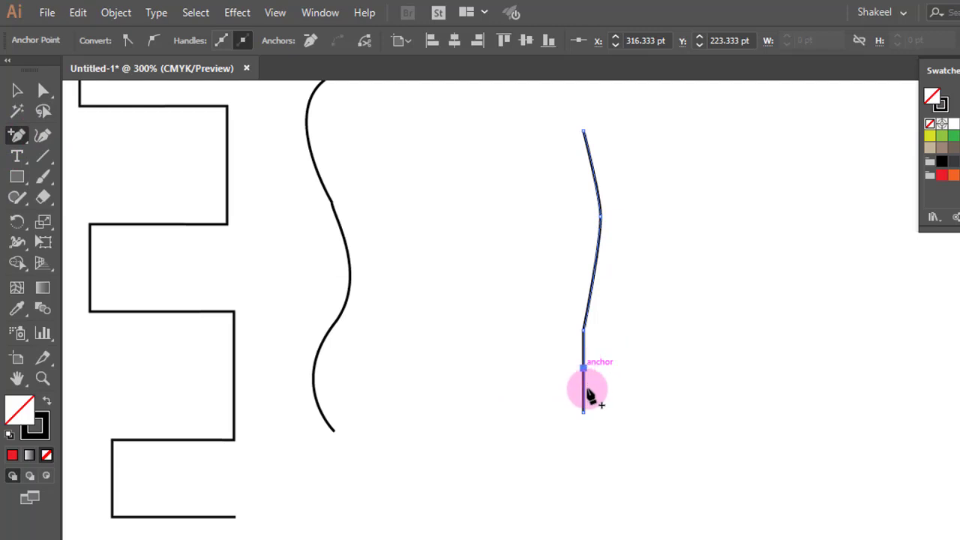
{"action": "left_click", "coordinate": [15, 138]}
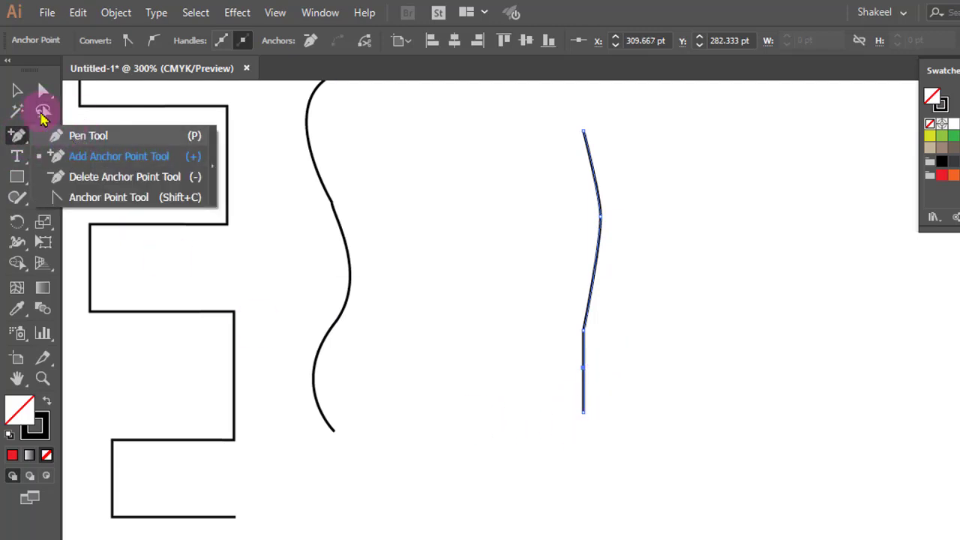
{"action": "left_click", "coordinate": [44, 92]}
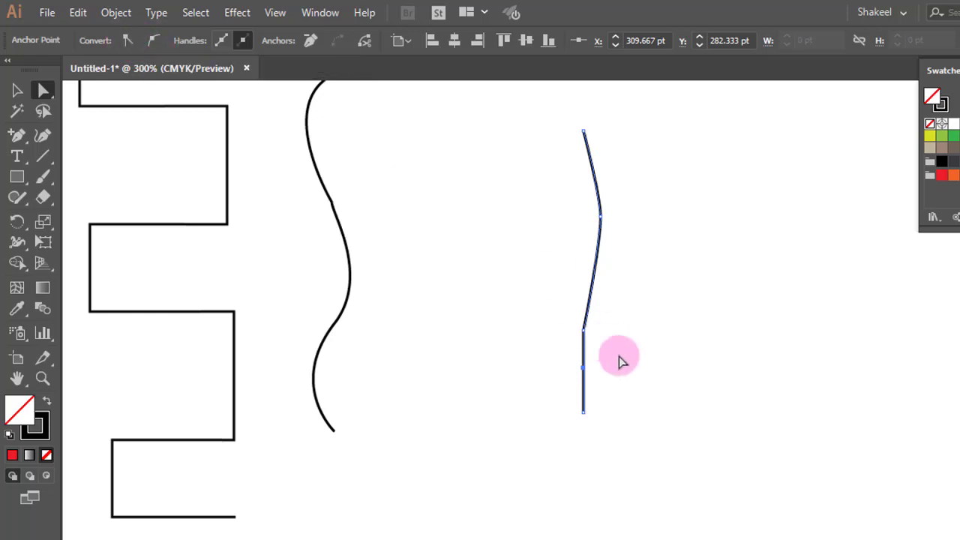
{"action": "mouse_move", "coordinate": [583, 368]}
{"action": "left_mouse_down"}
{"action": "mouse_move", "coordinate": [548, 369]}
{"action": "mouse_move", "coordinate": [612, 369]}
{"action": "left_mouse_up"}
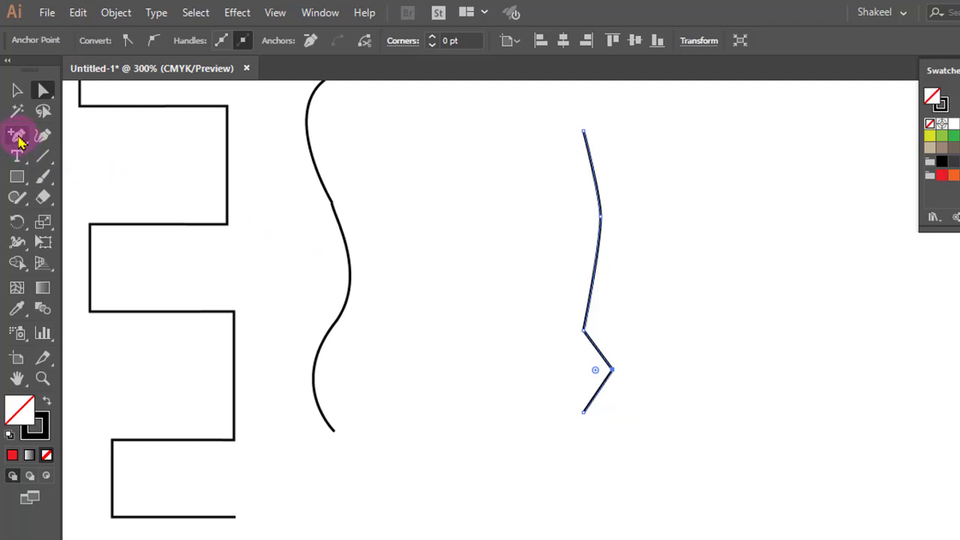
- Delete the lower and upper bend anchors to straighten the line
{"action": "left_click_drag", "start_coordinate": [19, 139], "coordinate": [87, 186]}
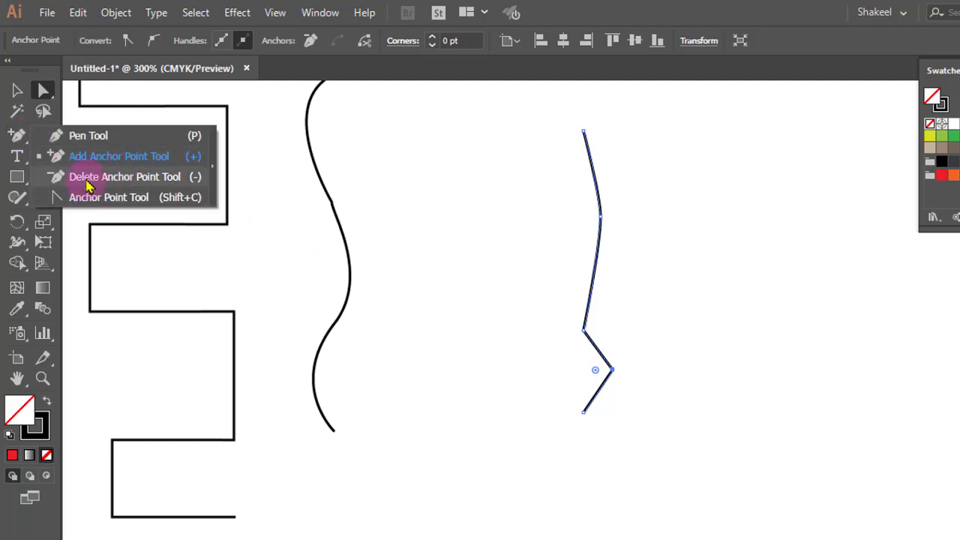
{"action": "left_click", "coordinate": [613, 369]}
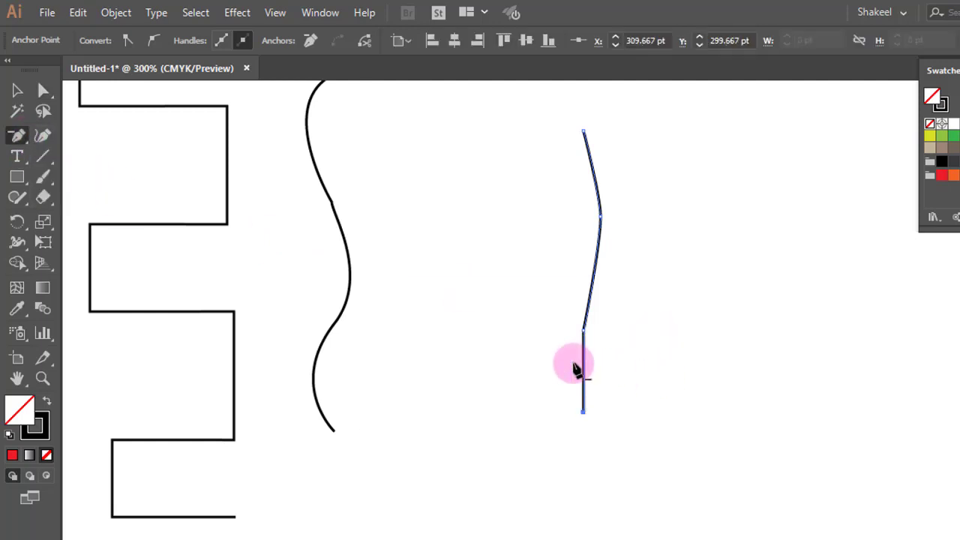
{"action": "left_click", "coordinate": [601, 218]}
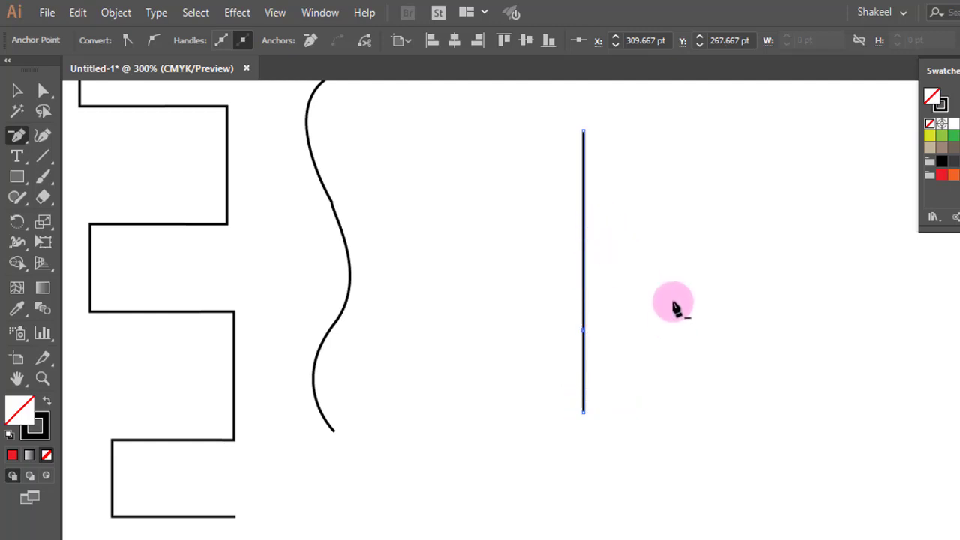
- Delete the octagon's right, bottom-right, left and top-left anchors, leaving a tilted quadrilateral
{"action": "scroll", "coordinate": [675, 307], "scroll_direction": "up", "scroll_amount": 2}
{"action": "scroll", "coordinate": [679, 293], "scroll_direction": "up", "scroll_amount": 4}
{"action": "scroll", "coordinate": [718, 242], "scroll_direction": "up", "scroll_amount": 4}
{"action": "scroll", "coordinate": [738, 255], "scroll_direction": "up", "scroll_amount": 2}
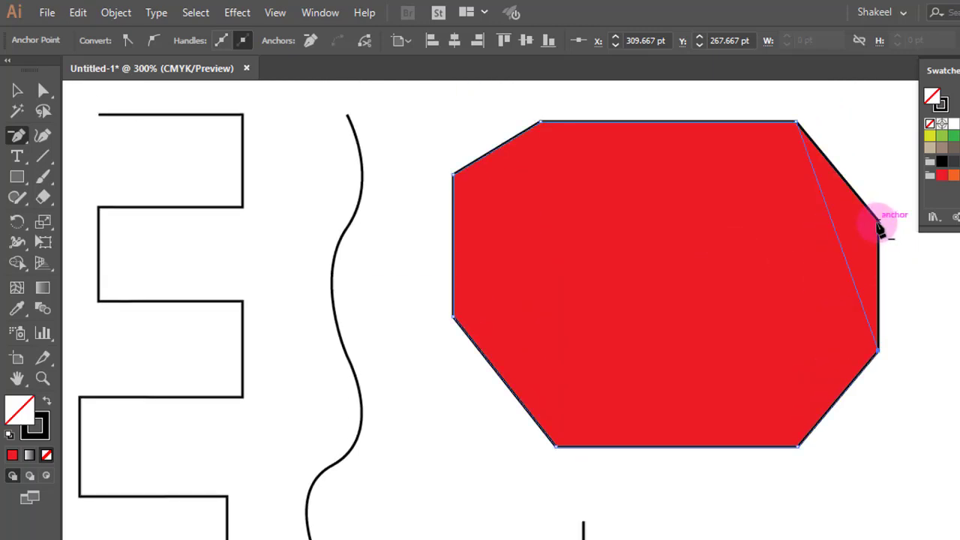
{"action": "left_click", "coordinate": [877, 225]}
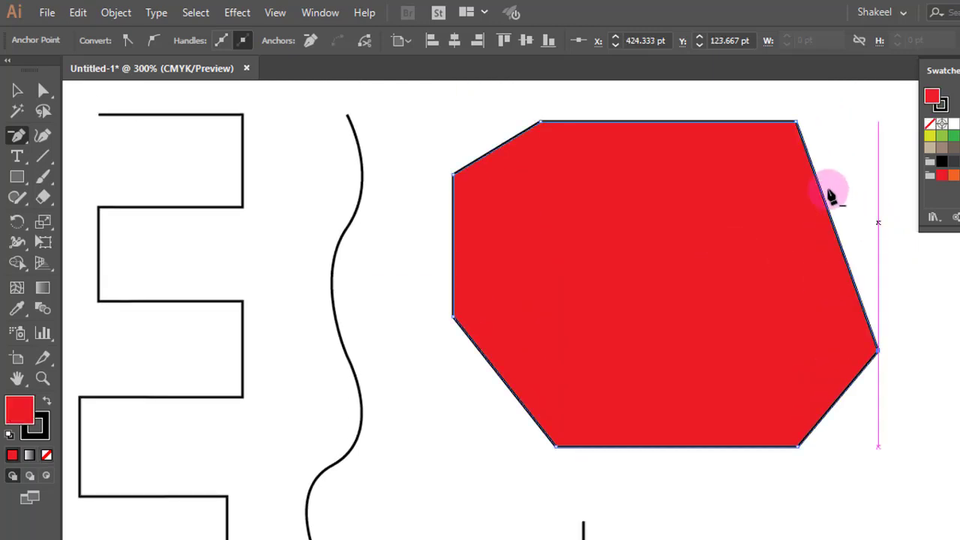
{"action": "left_click", "coordinate": [797, 447]}
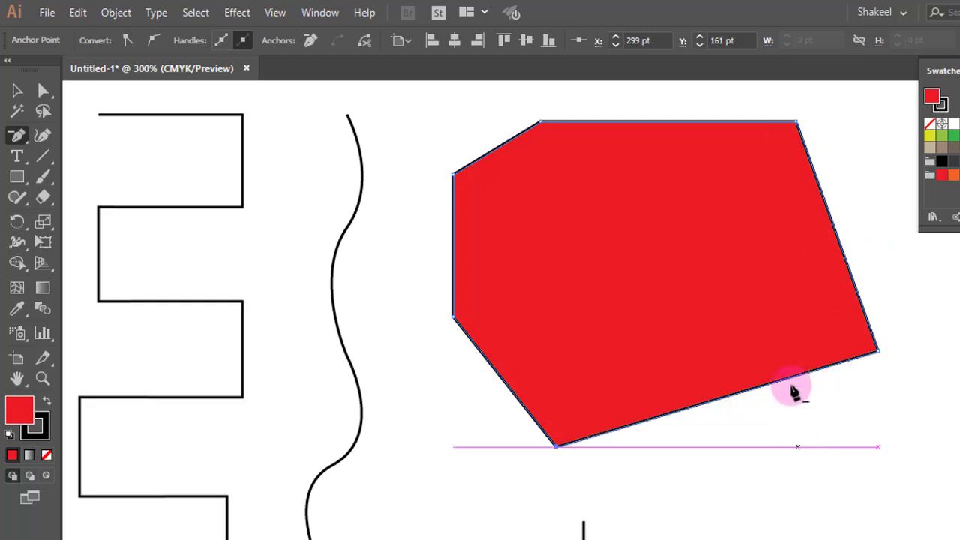
{"action": "left_click", "coordinate": [453, 319]}
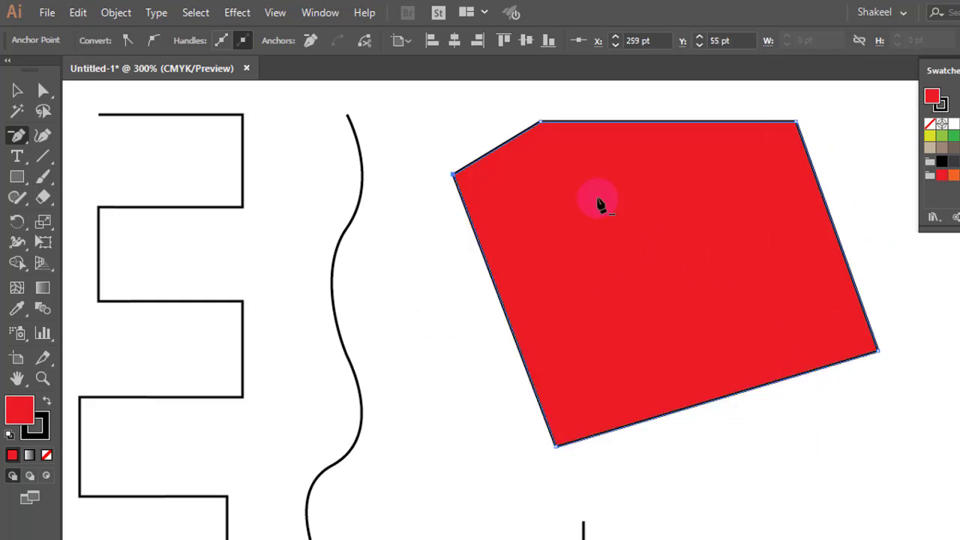
{"action": "left_click", "coordinate": [543, 125]}
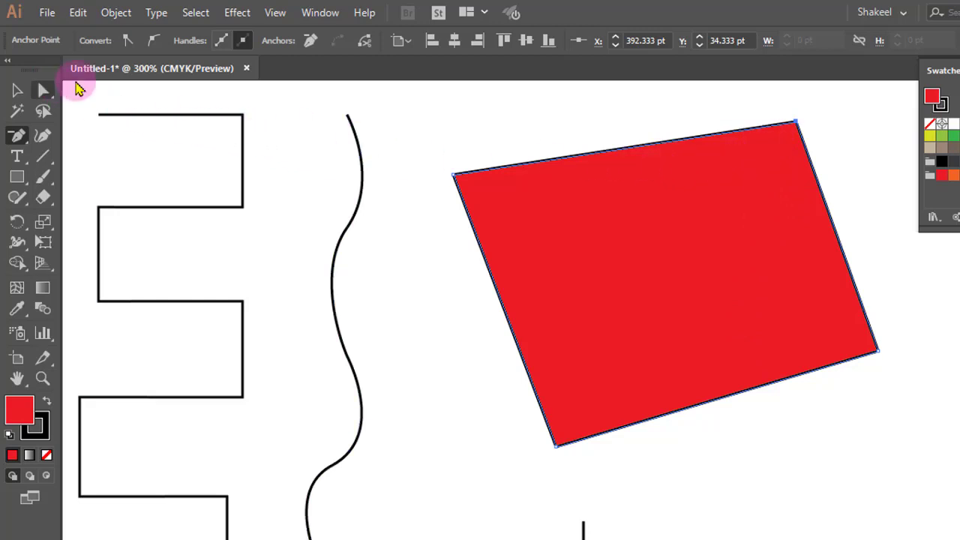
- Convert the red shape's top-right, bottom-right, bottom-left and top-left corners to smooth anchors
{"action": "left_click", "coordinate": [154, 43]}
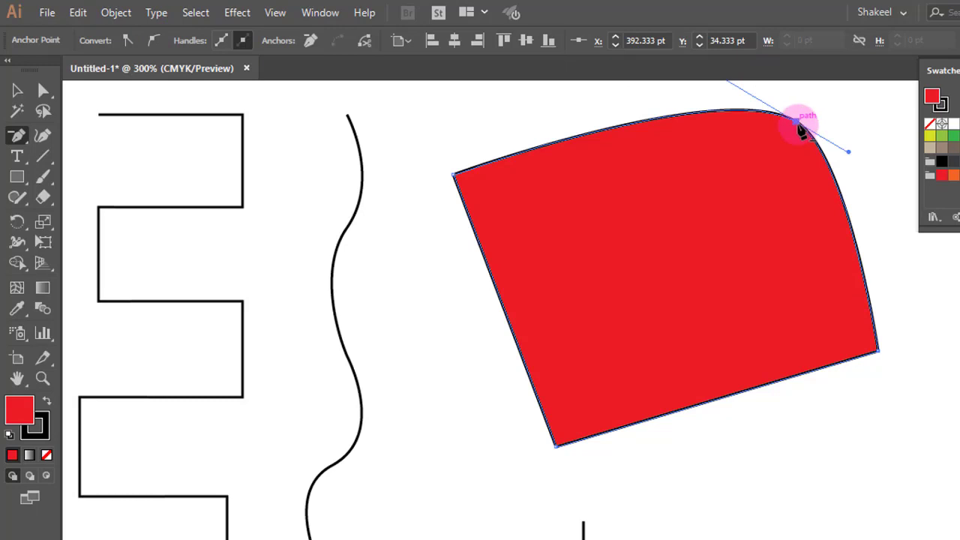
{"action": "left_click", "coordinate": [879, 351]}
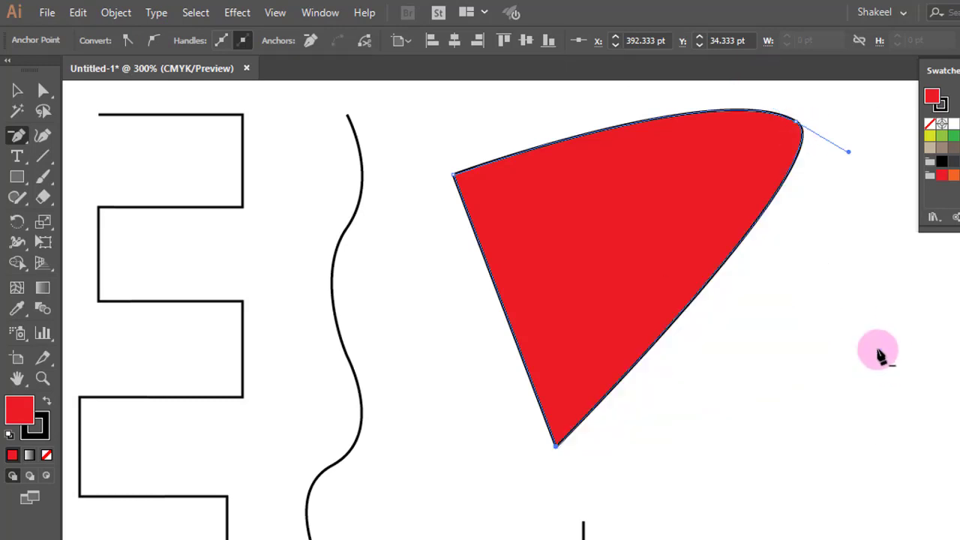
{"action": "key", "text": "ctrl+z"}
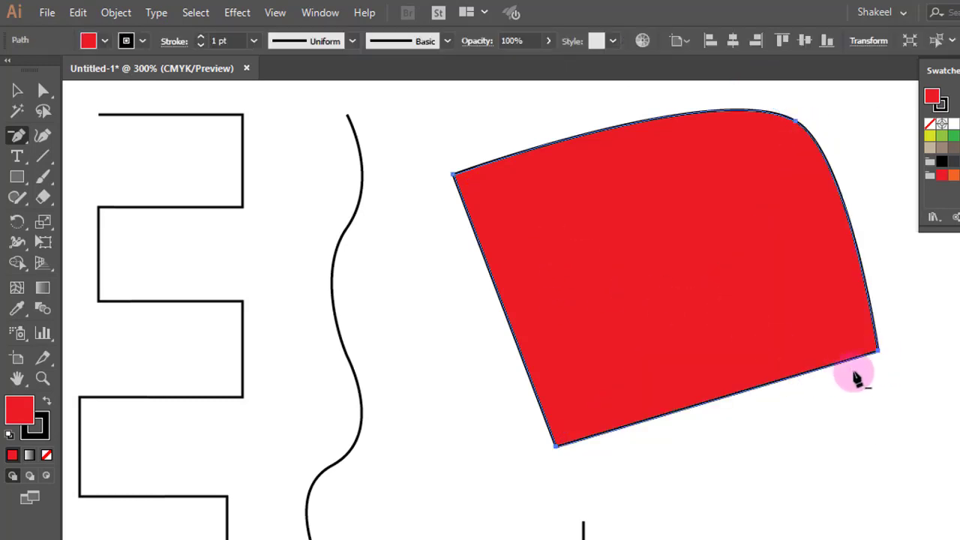
{"action": "left_click", "coordinate": [39, 90]}
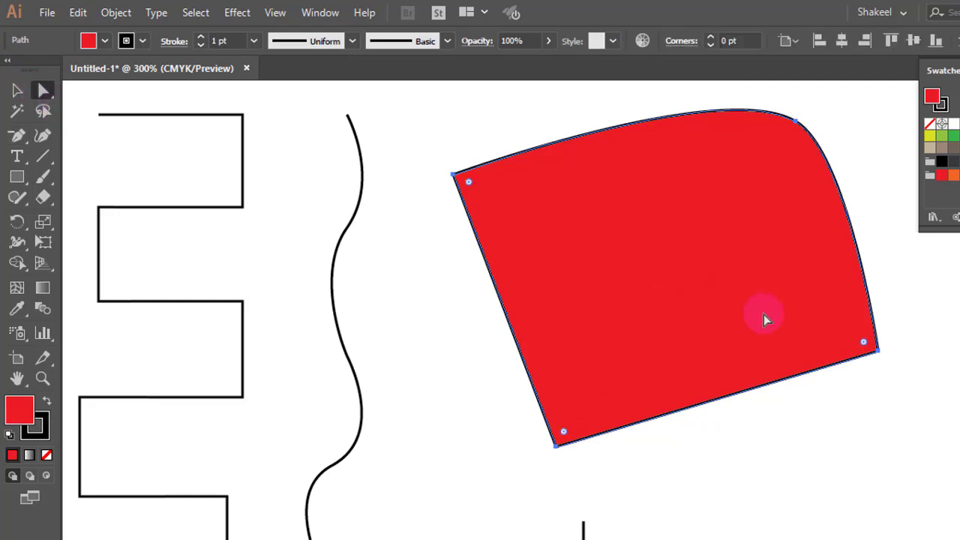
{"action": "left_click", "coordinate": [917, 348]}
{"action": "left_click", "coordinate": [877, 351]}
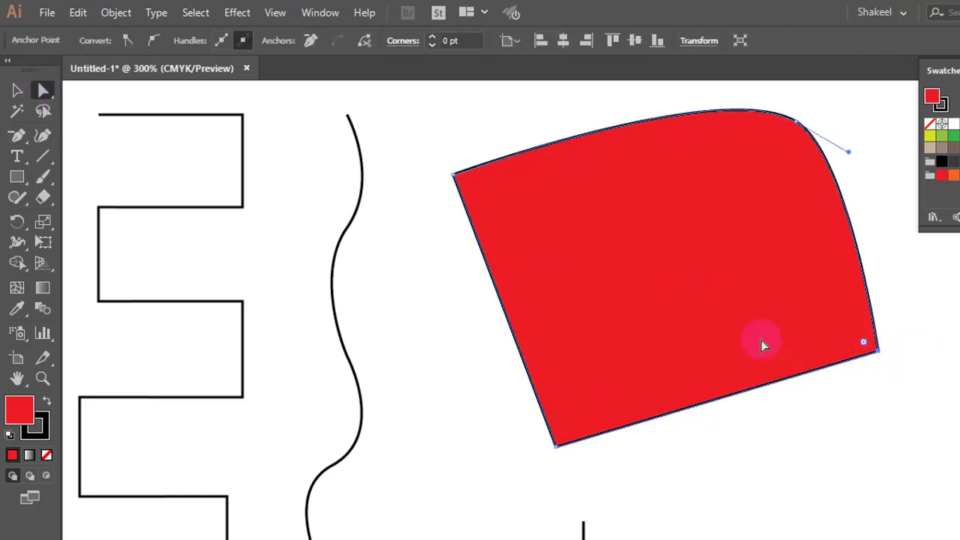
{"action": "left_click", "coordinate": [155, 40]}
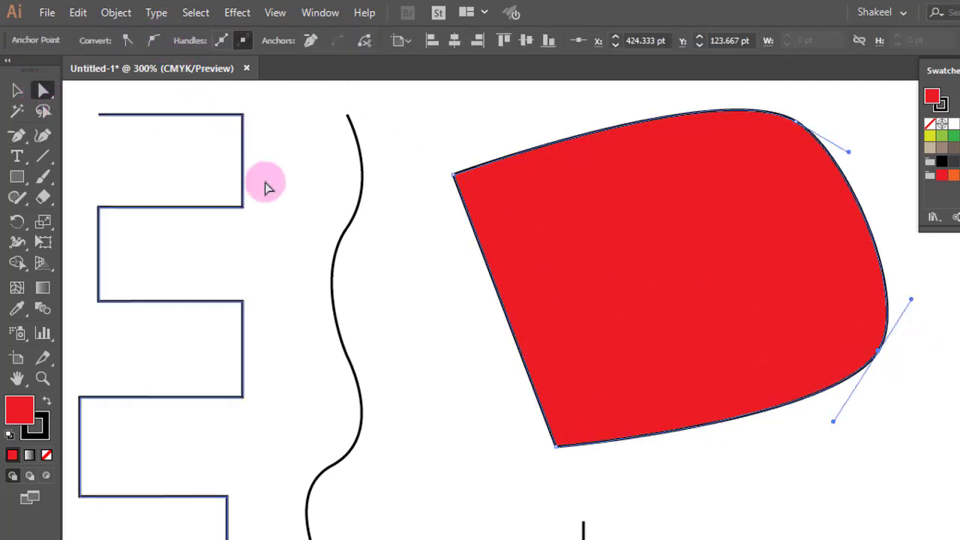
{"action": "left_click", "coordinate": [556, 447]}
{"action": "left_click", "coordinate": [155, 40]}
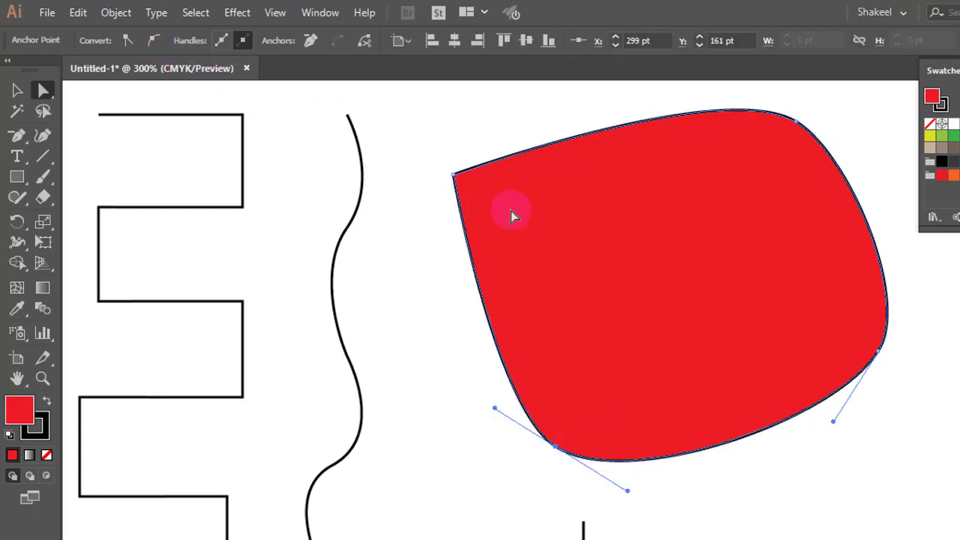
{"action": "left_click", "coordinate": [454, 174]}
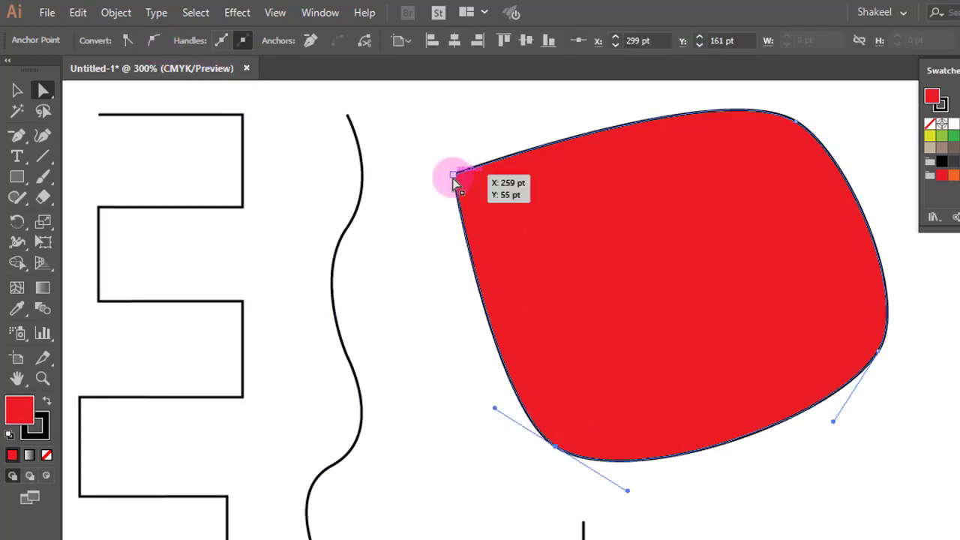
{"action": "left_click", "coordinate": [156, 40]}
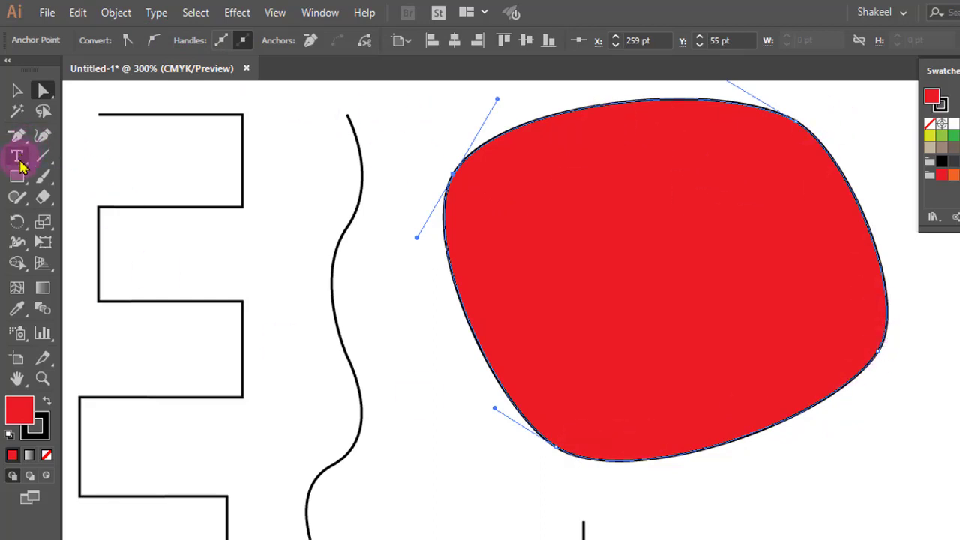
- Delete the shape's lower-left anchor and make its lower-right anchor a sharp corner
{"action": "left_click", "coordinate": [18, 136]}
{"action": "left_click", "coordinate": [555, 447]}
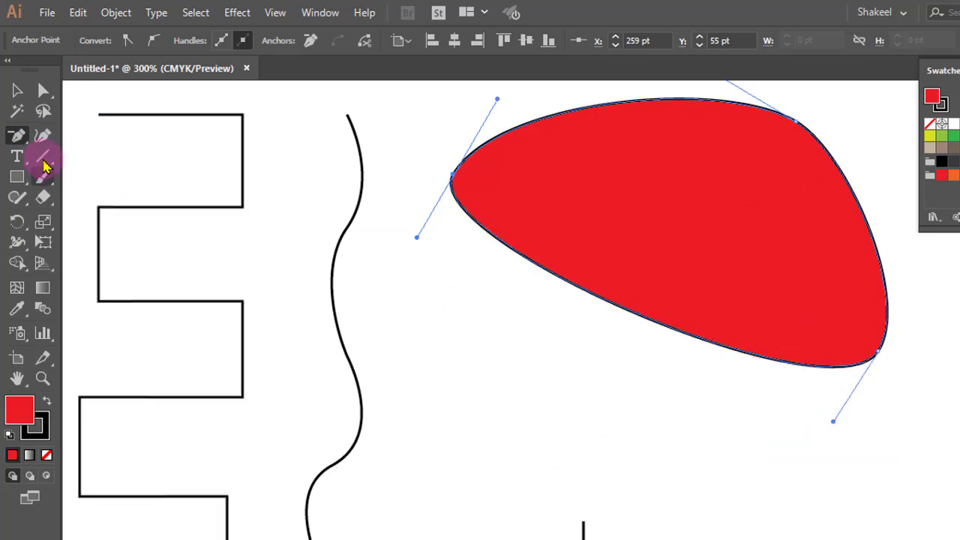
{"action": "left_click_drag", "start_coordinate": [17, 136], "coordinate": [86, 206]}
{"action": "left_click", "coordinate": [87, 199]}
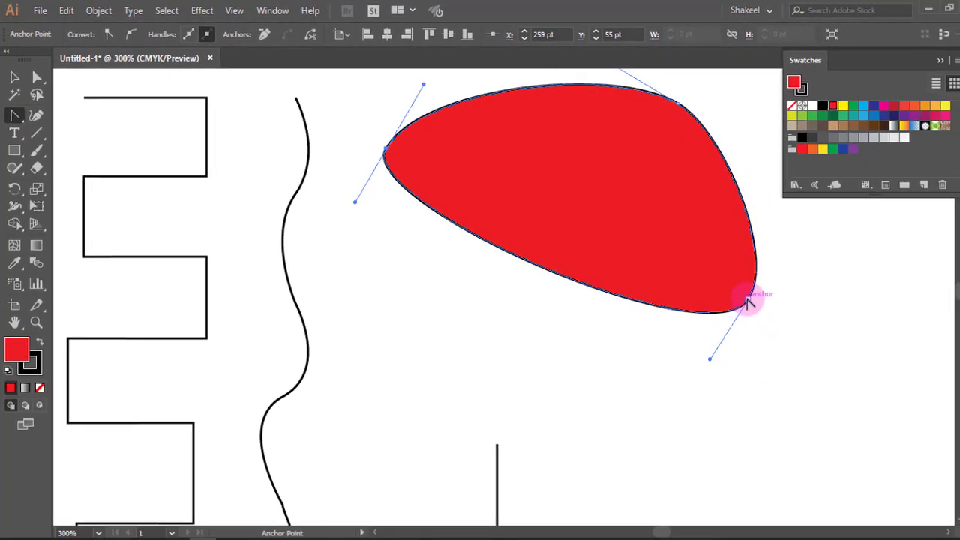
{"action": "left_click", "coordinate": [749, 303]}
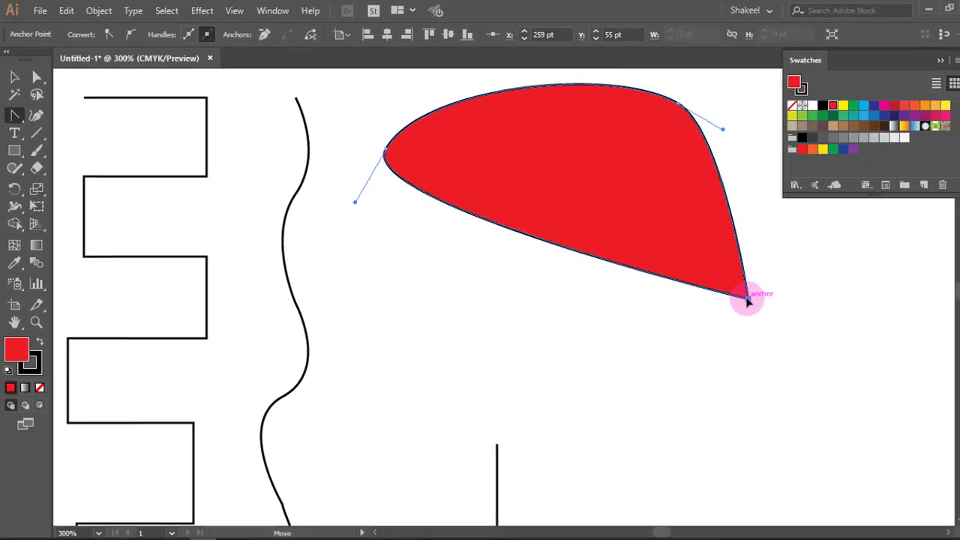
{"action": "scroll", "coordinate": [653, 261], "scroll_direction": "down", "scroll_amount": 2}
{"action": "scroll", "coordinate": [393, 218], "scroll_direction": "up", "scroll_amount": 3}
{"action": "scroll", "coordinate": [392, 218], "scroll_direction": "down", "scroll_amount": 2}
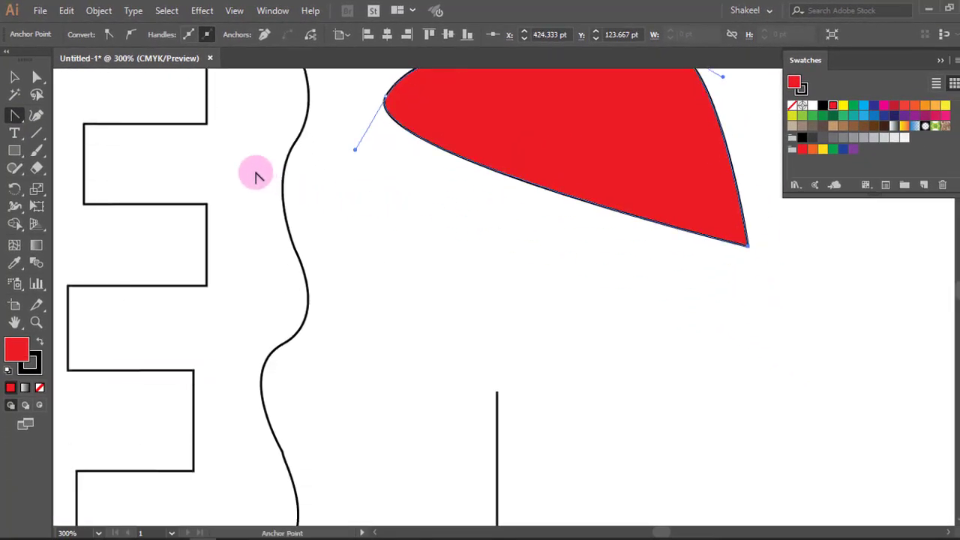
{"action": "scroll", "coordinate": [253, 172], "scroll_direction": "down", "scroll_amount": 1}
{"action": "left_click", "coordinate": [14, 150]}
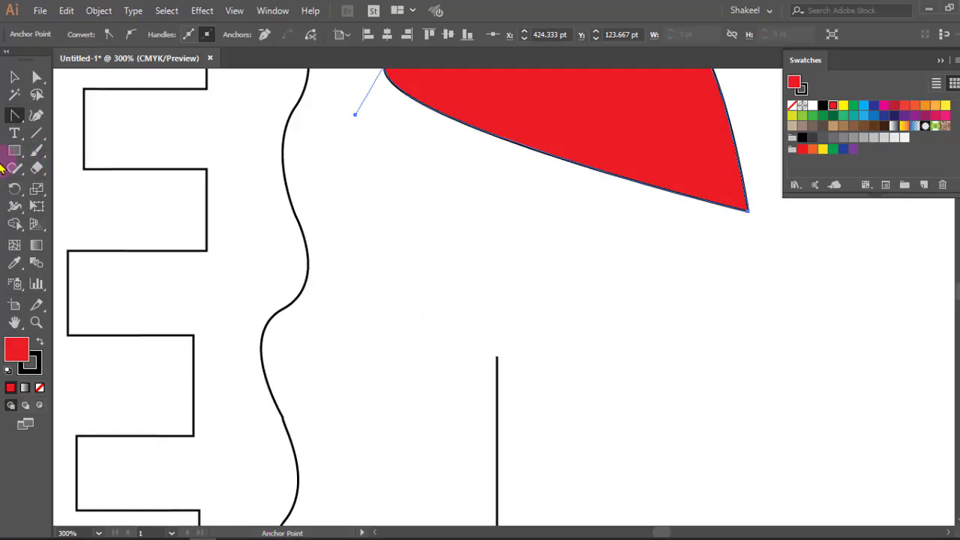
- Draw a tall ellipse below the red shape and fill it green
{"action": "left_click", "coordinate": [15, 150]}
{"action": "left_click", "coordinate": [83, 185]}
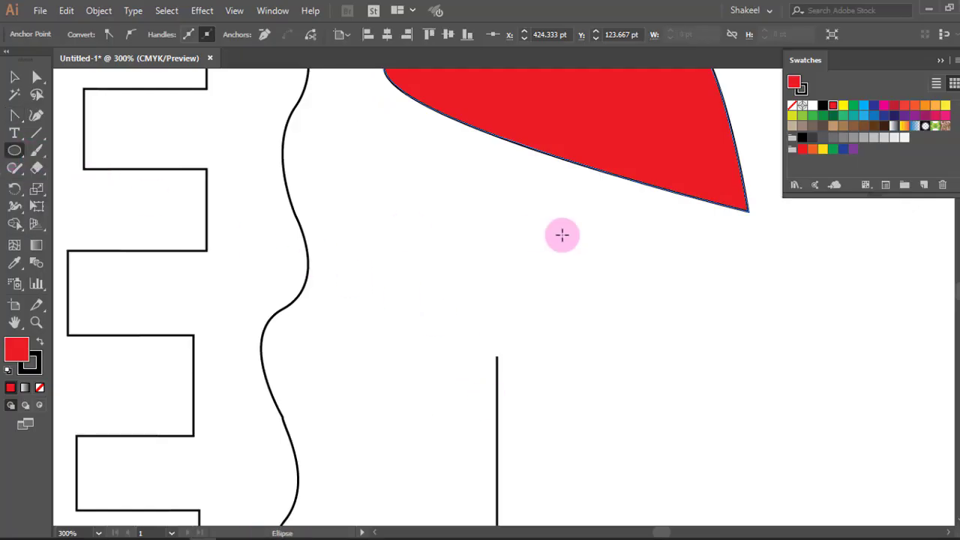
{"action": "left_click_drag", "start_coordinate": [607, 267], "coordinate": [661, 402]}
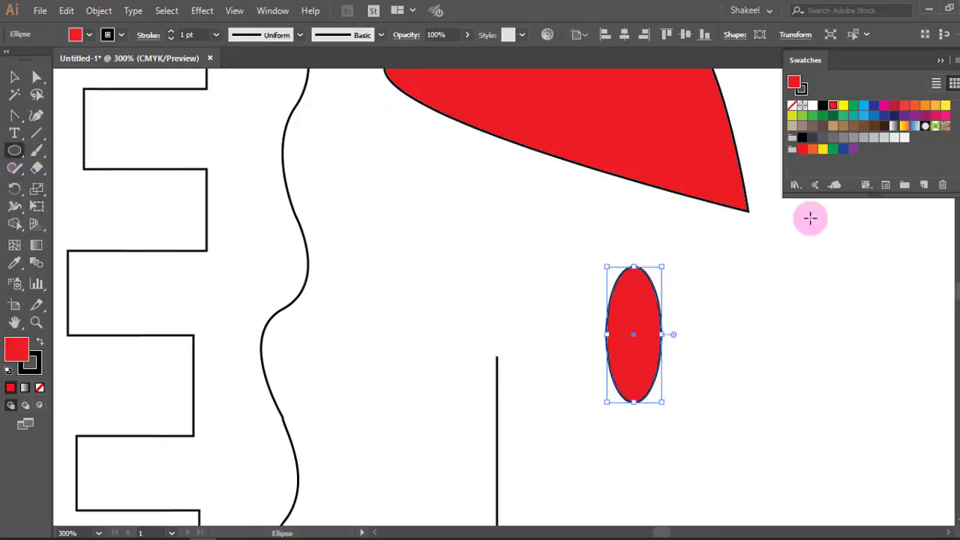
{"action": "left_click", "coordinate": [822, 115]}
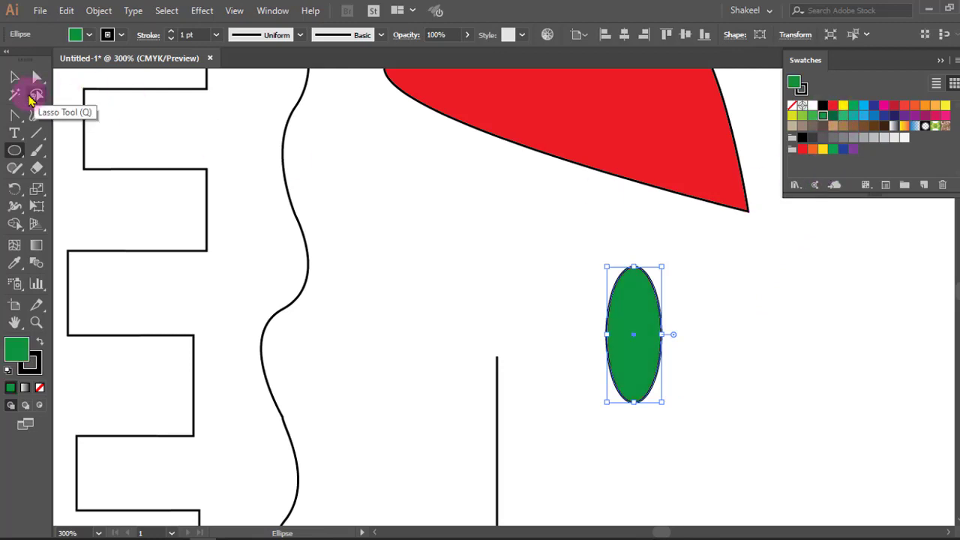
- Sharpen the ellipse's bottom and top anchors, then round the top again into a leaf
{"action": "left_click_drag", "start_coordinate": [17, 116], "coordinate": [96, 173]}
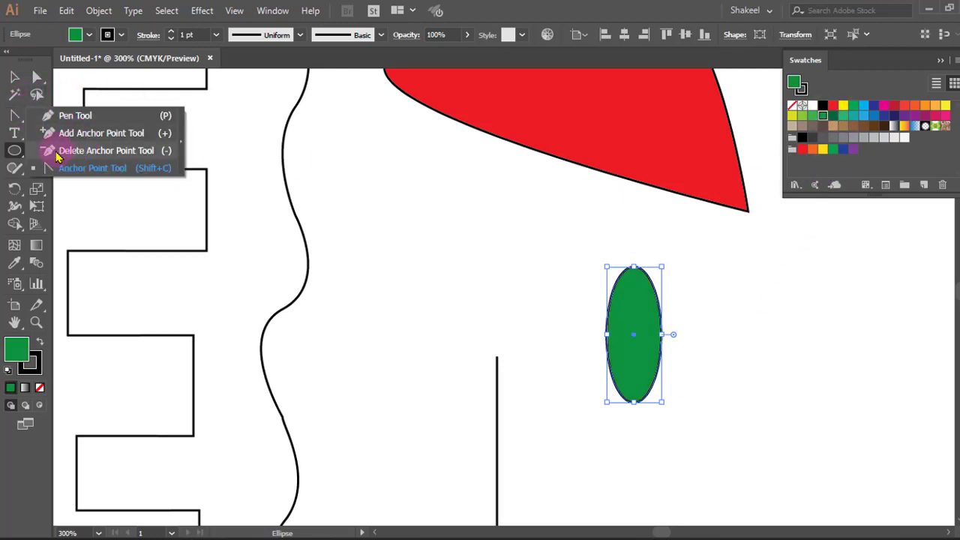
{"action": "left_click", "coordinate": [96, 174]}
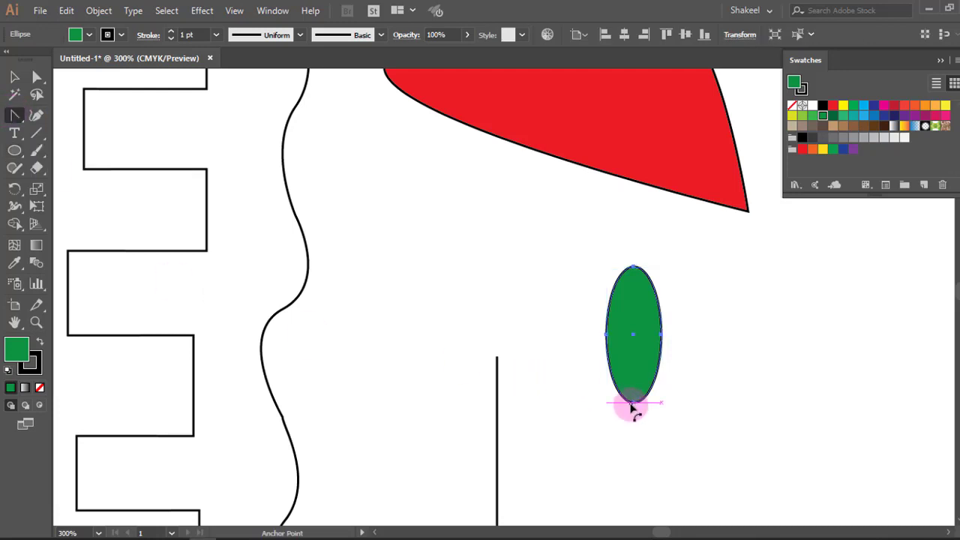
{"action": "left_click", "coordinate": [632, 403]}
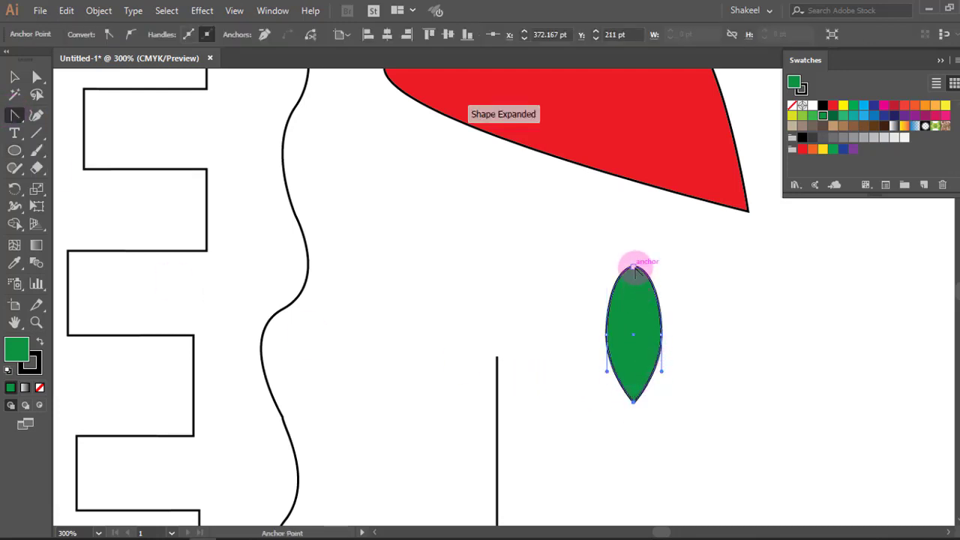
{"action": "left_click", "coordinate": [634, 268]}
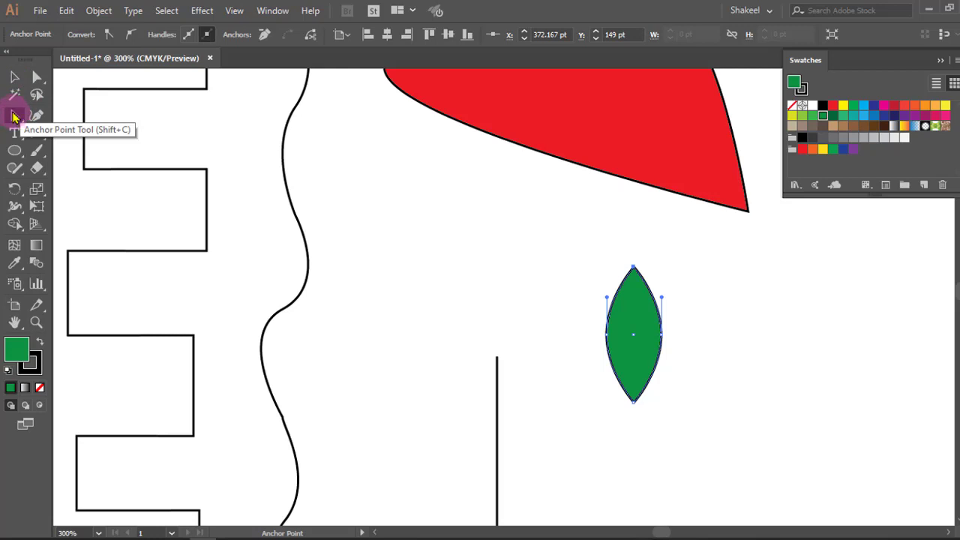
{"action": "left_click", "coordinate": [37, 76]}
{"action": "left_click", "coordinate": [134, 36]}
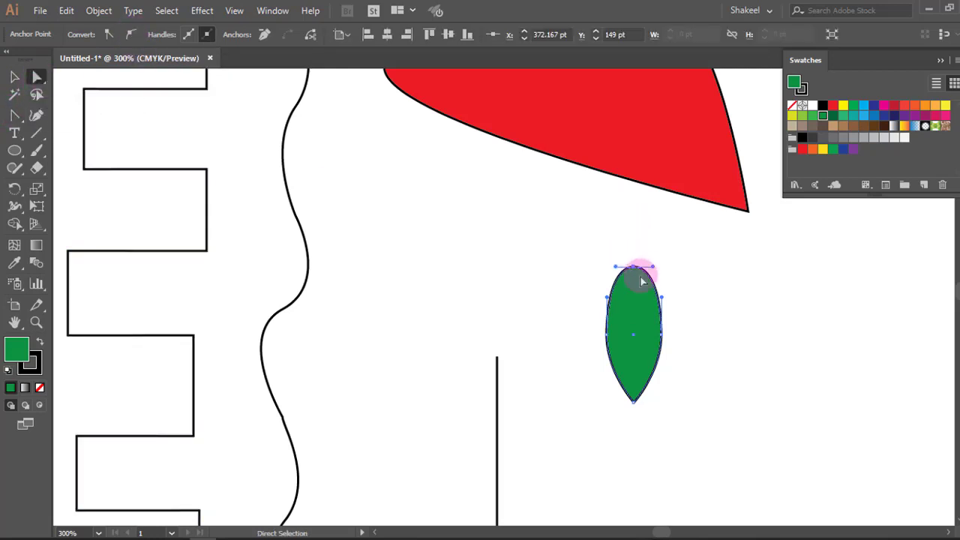
{"action": "left_click", "coordinate": [15, 78]}
{"action": "left_click", "coordinate": [693, 405]}
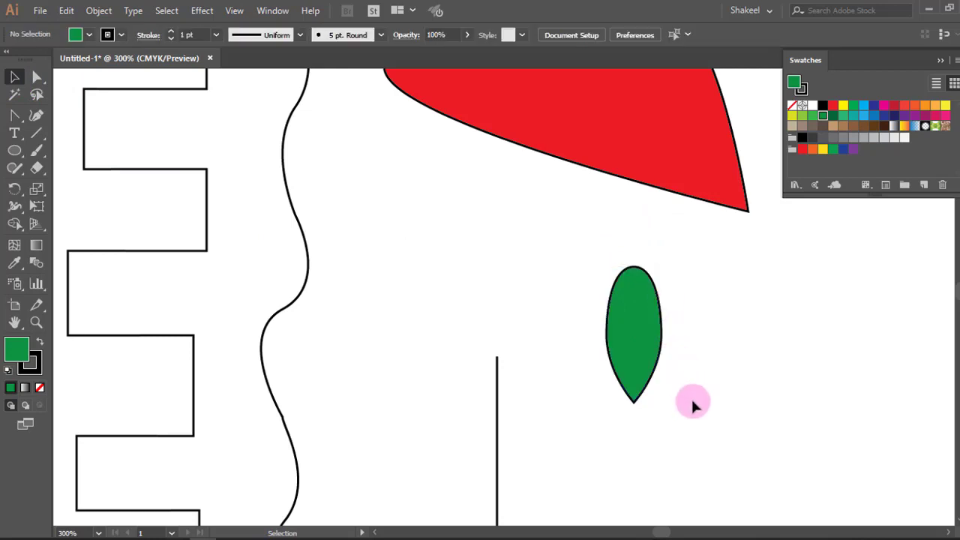
{"action": "left_click", "coordinate": [650, 358]}
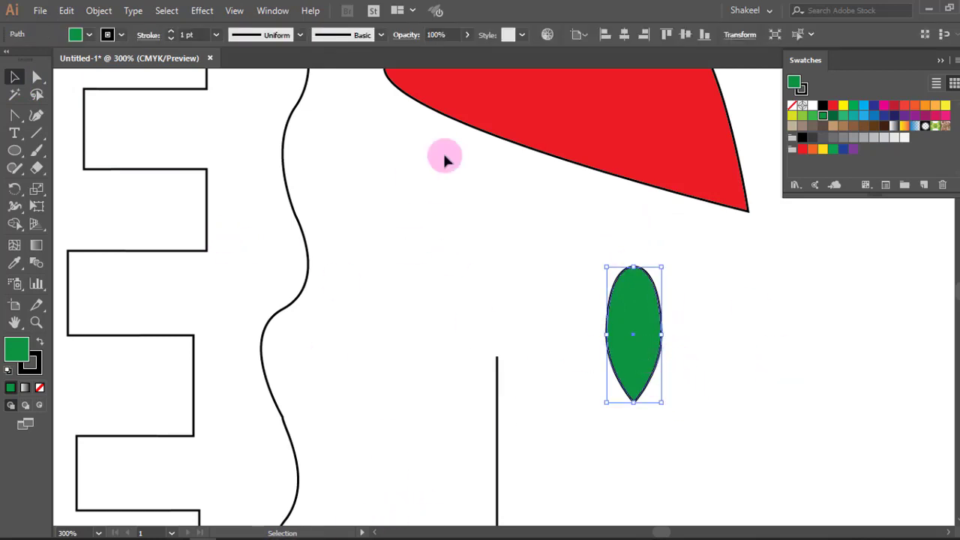
- Select the Pen tool and return to Illustrator from the reference image
{"action": "left_click", "coordinate": [15, 115]}
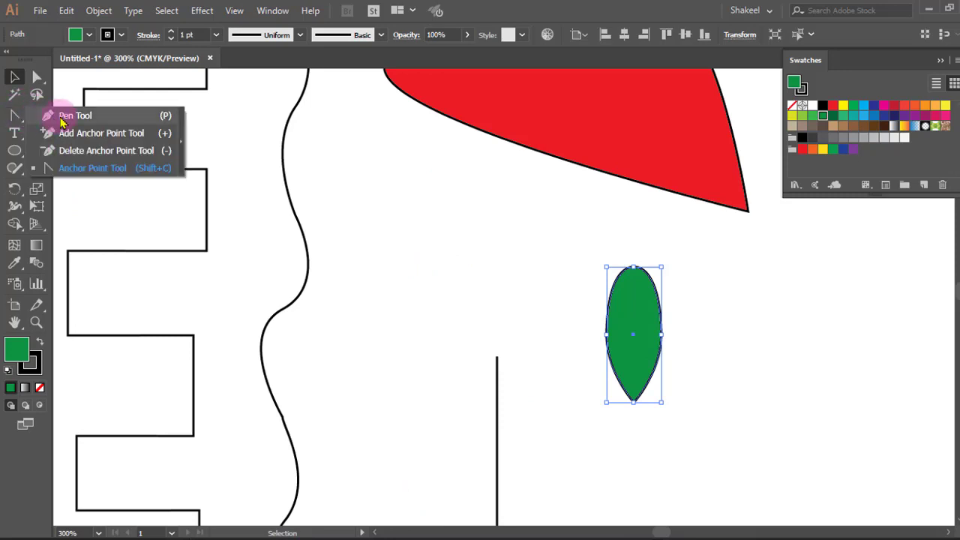
{"action": "left_click", "coordinate": [105, 118]}
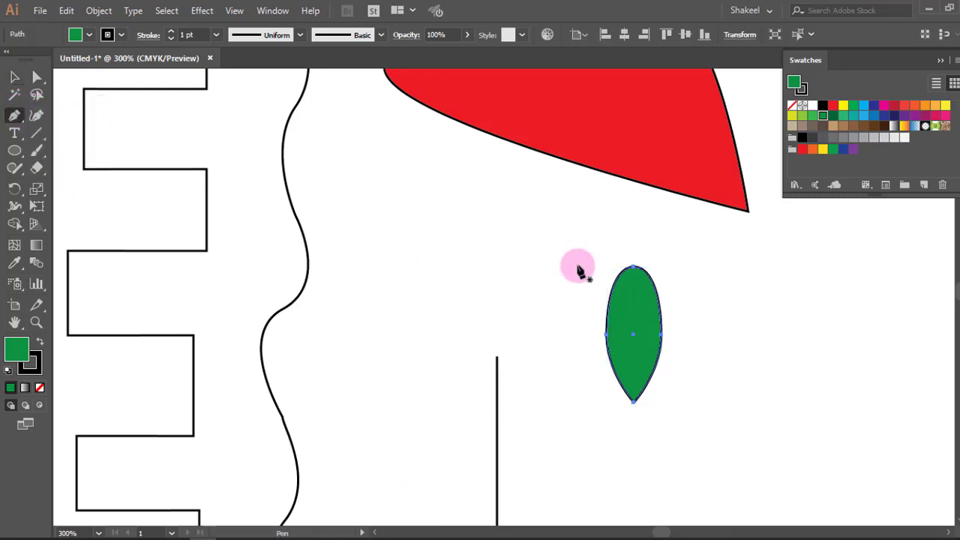
{"action": "scroll", "coordinate": [758, 440], "scroll_direction": "down", "scroll_amount": 3}
{"action": "scroll", "coordinate": [766, 427], "scroll_direction": "down", "scroll_amount": 2}
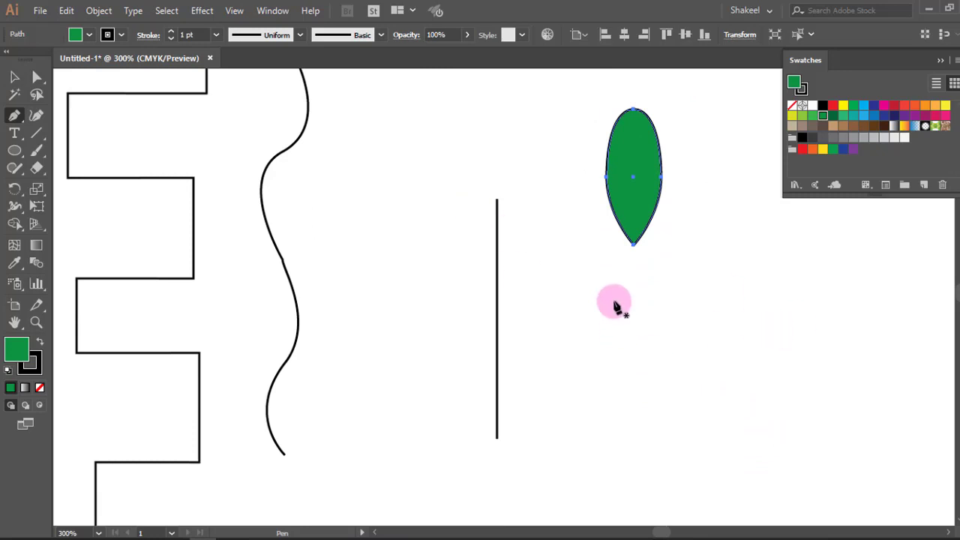
{"action": "scroll", "coordinate": [614, 305], "scroll_direction": "up", "scroll_amount": 3}
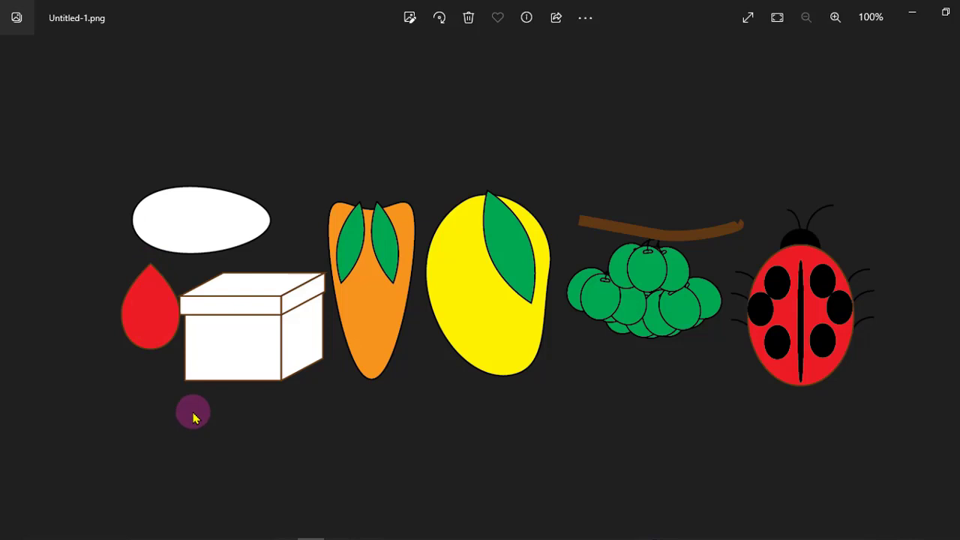
{"action": "mouse_move", "coordinate": [257, 537]}
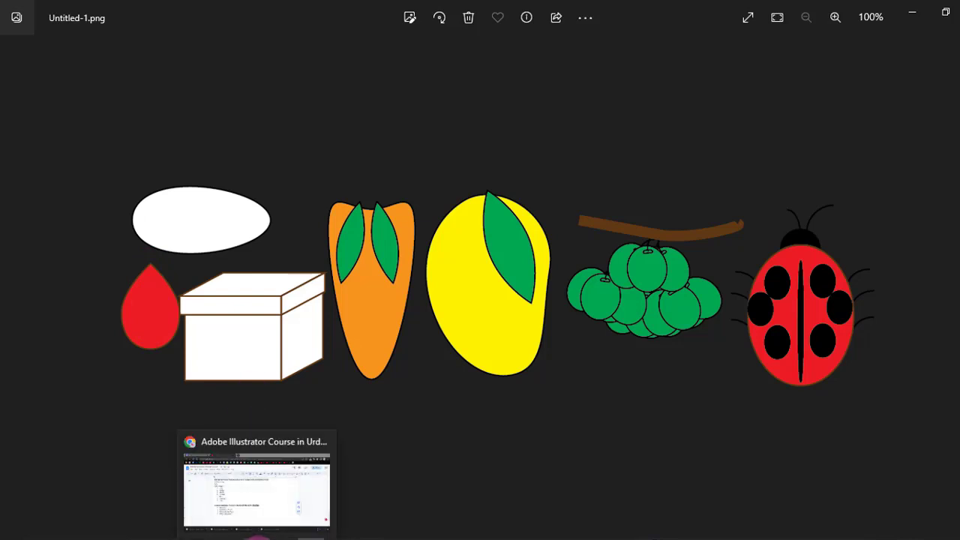
{"action": "left_click", "coordinate": [256, 487]}
{"action": "scroll", "coordinate": [701, 333], "scroll_direction": "down", "scroll_amount": 3}
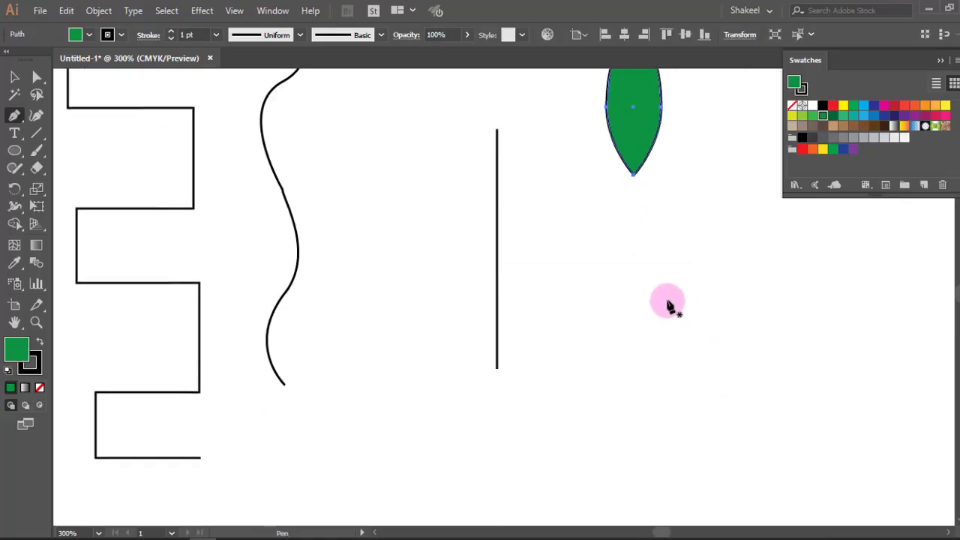
{"action": "scroll", "coordinate": [195, 173], "scroll_direction": "up", "scroll_amount": 2}
{"action": "scroll", "coordinate": [275, 193], "scroll_direction": "up", "scroll_amount": 2}
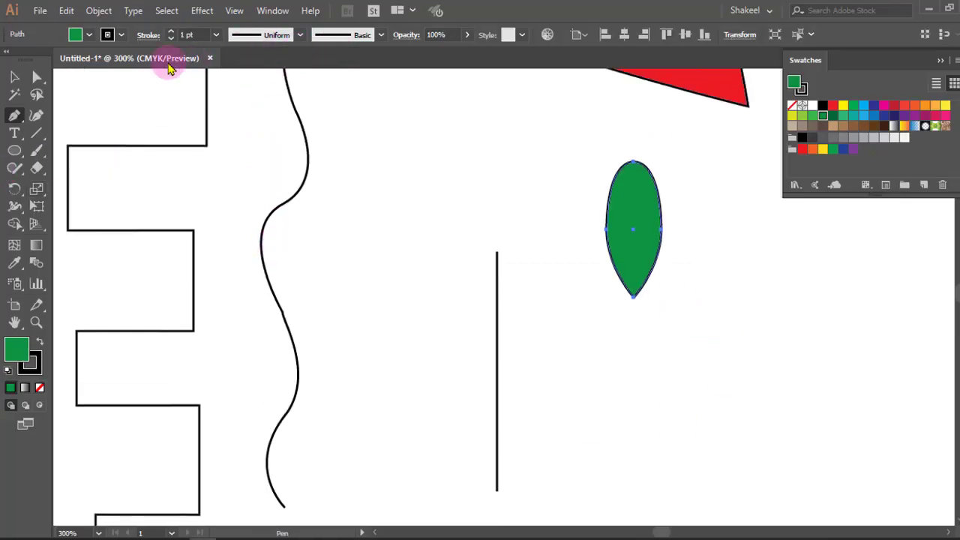
- Show rulers, drop a vertical guide through the leaf's centre, and zoom in below it
{"action": "left_click", "coordinate": [234, 10]}
{"action": "mouse_move", "coordinate": [315, 314]}
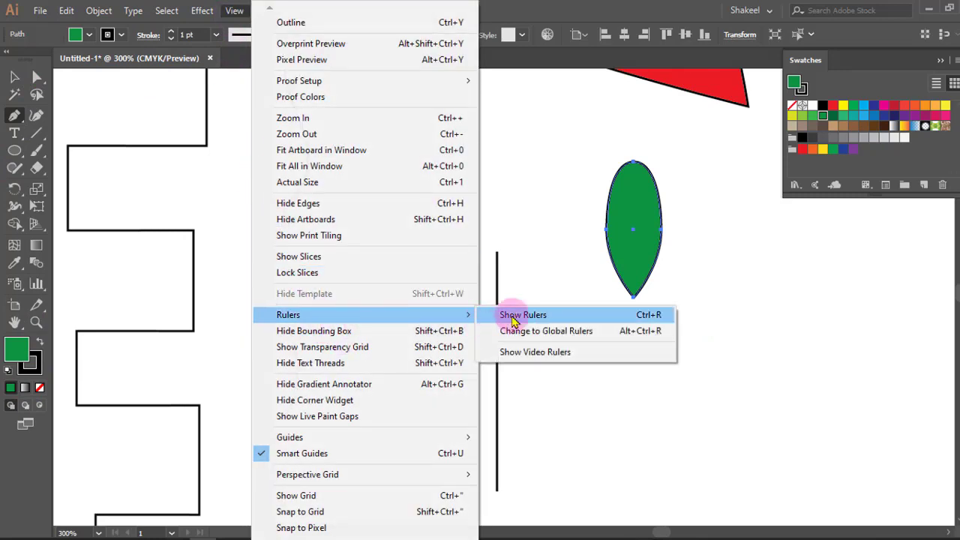
{"action": "left_click", "coordinate": [518, 315]}
{"action": "left_click_drag", "start_coordinate": [63, 257], "coordinate": [635, 390]}
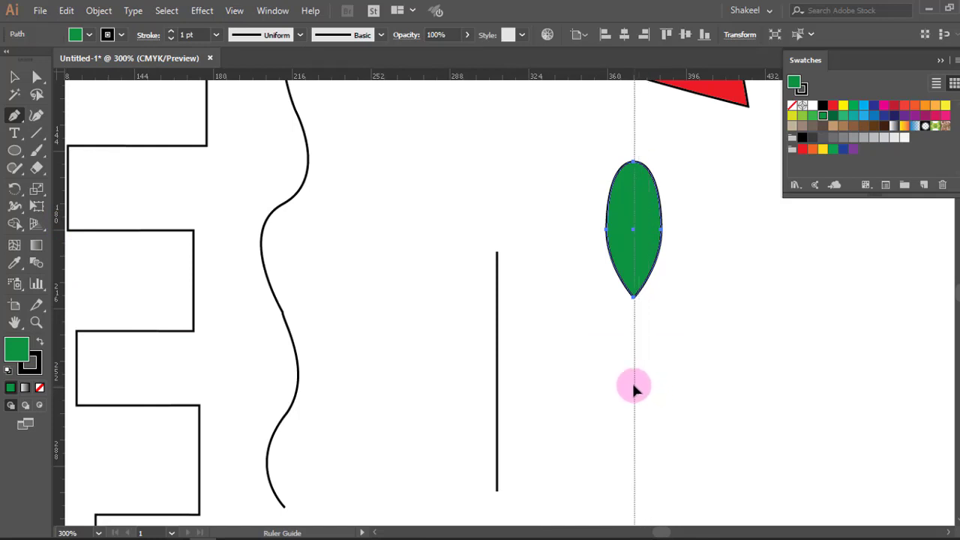
{"action": "scroll", "coordinate": [655, 392], "scroll_direction": "down", "scroll_amount": 3}
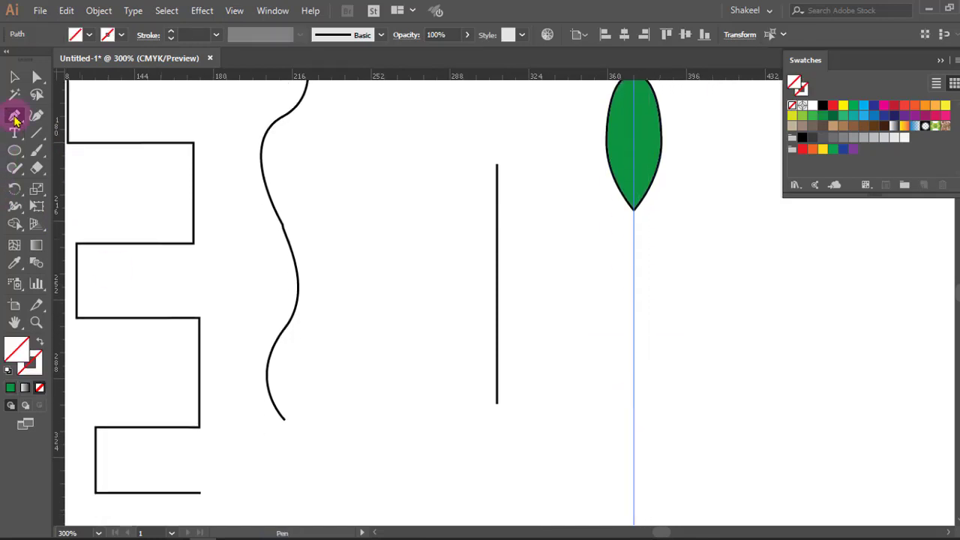
{"action": "left_click", "coordinate": [13, 116]}
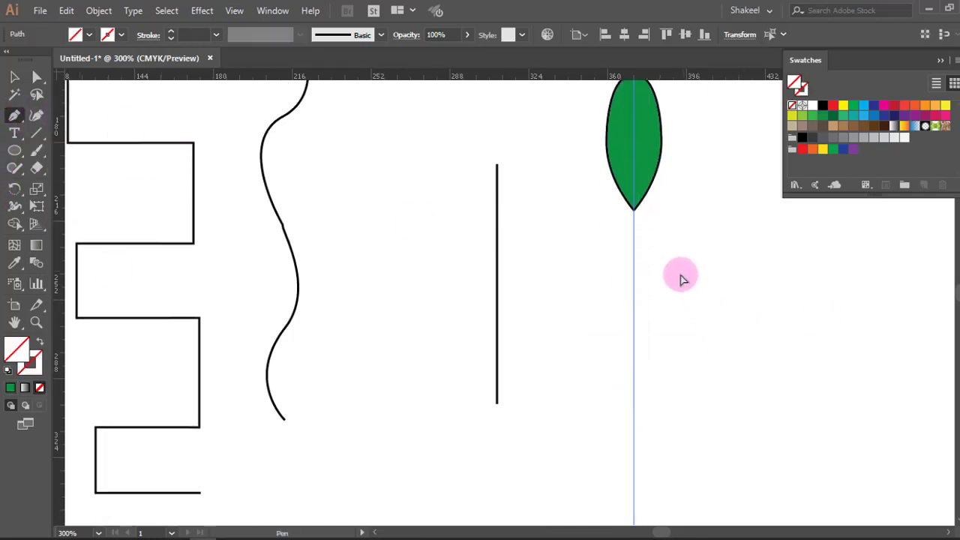
{"action": "left_click", "coordinate": [662, 322], "text": "ctrl"}
{"action": "left_click", "coordinate": [515, 254], "text": "ctrl"}
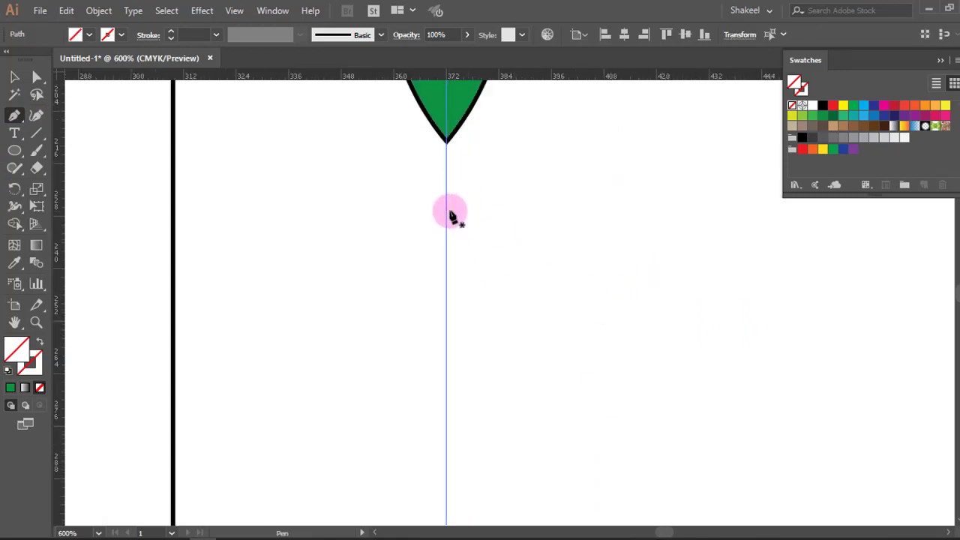
- Draw a half-teardrop curve bowing right of the guide, with its upper handle vertical
{"action": "left_click", "coordinate": [449, 211]}
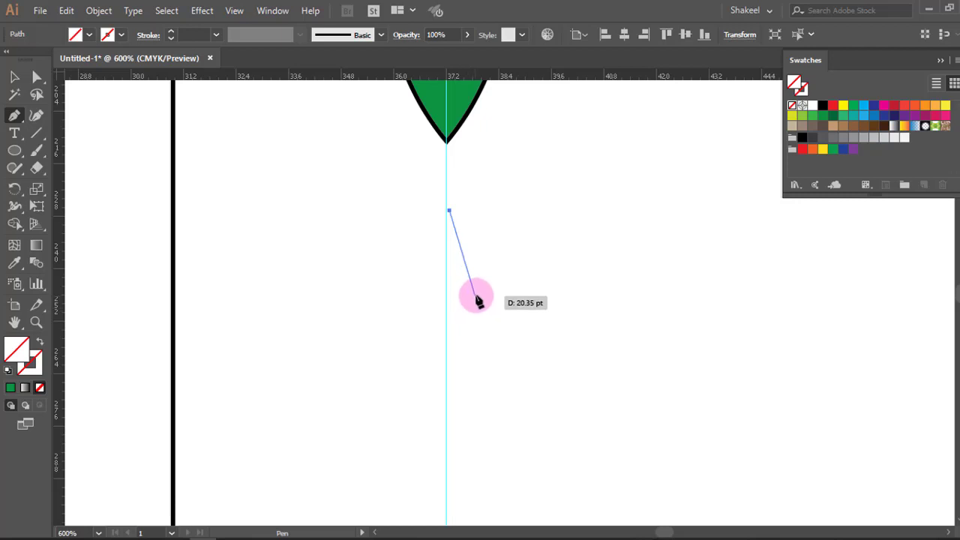
{"action": "left_click_drag", "start_coordinate": [483, 291], "coordinate": [478, 350]}
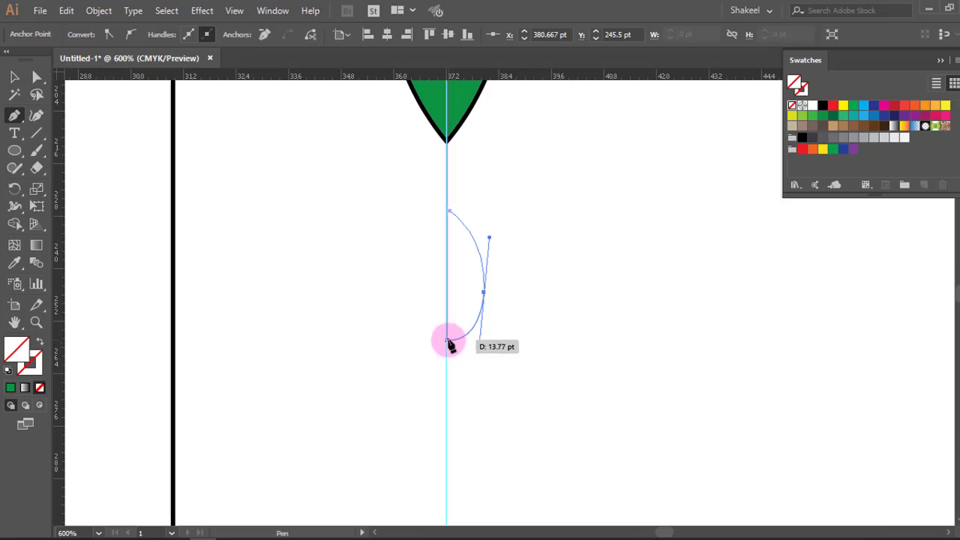
{"action": "left_click_drag", "start_coordinate": [449, 338], "coordinate": [478, 346]}
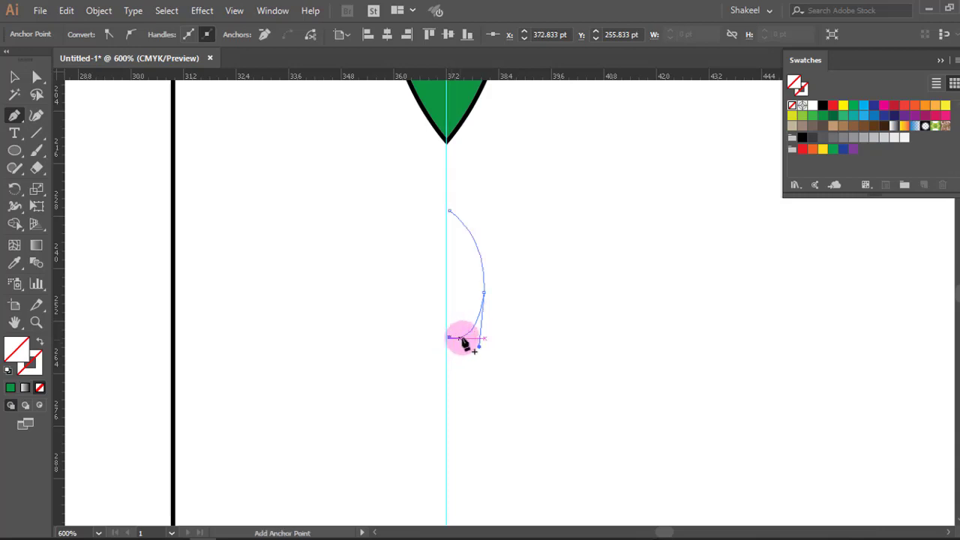
{"action": "left_click", "coordinate": [37, 77]}
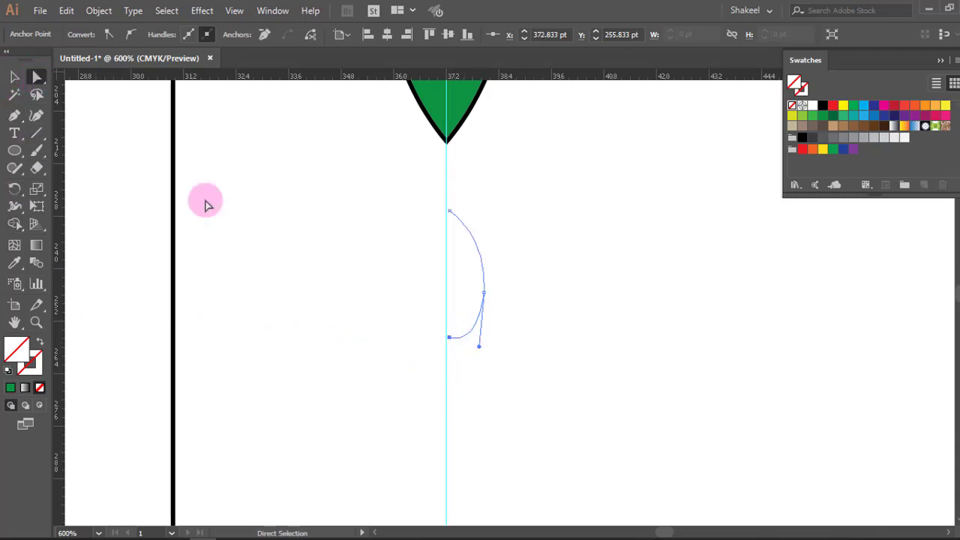
{"action": "left_click", "coordinate": [484, 293]}
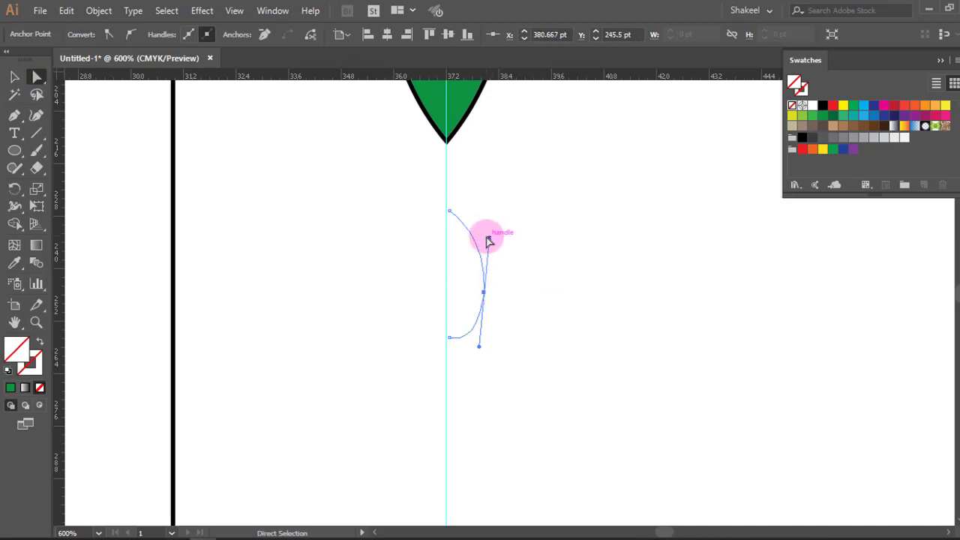
{"action": "left_click_drag", "start_coordinate": [488, 238], "coordinate": [483, 239]}
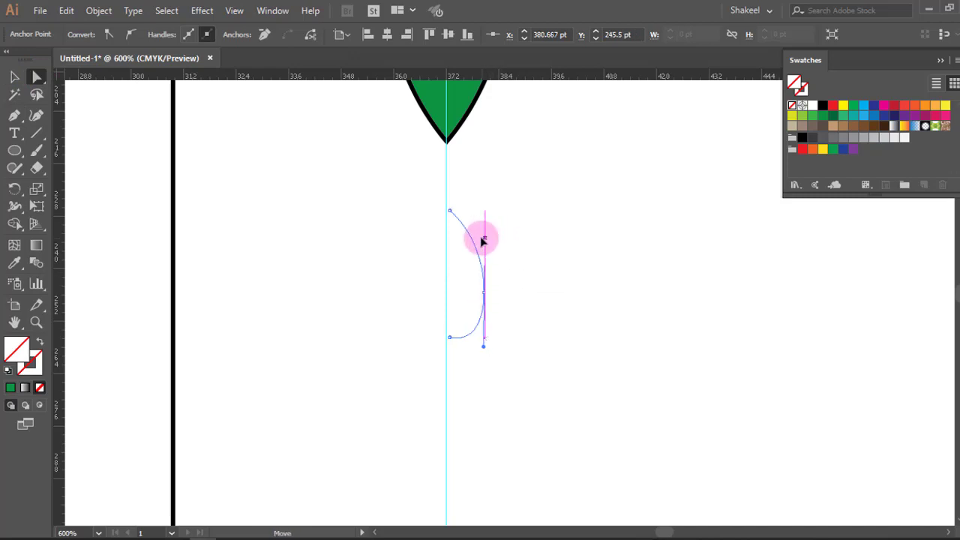
- Give the half-teardrop path a black stroke
{"action": "left_click", "coordinate": [14, 76]}
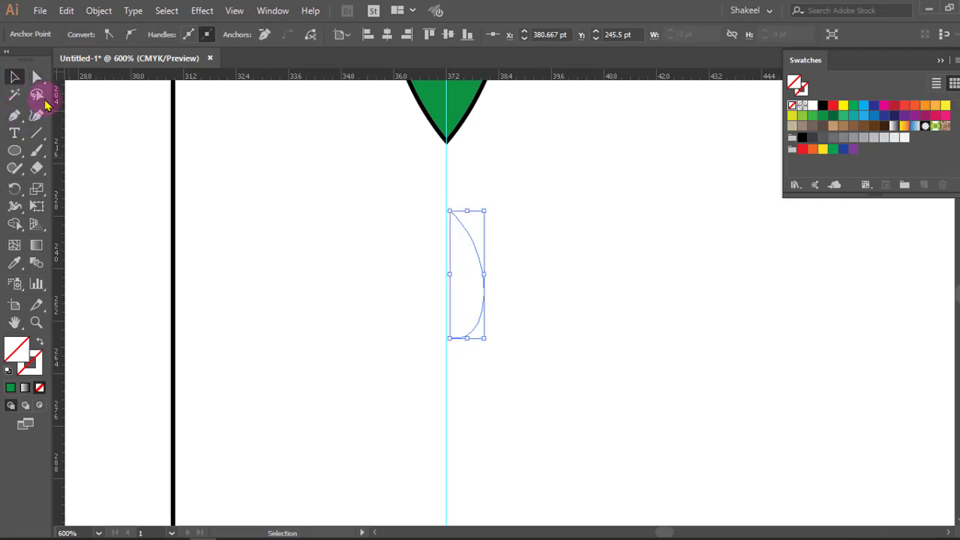
{"action": "left_click", "coordinate": [548, 282]}
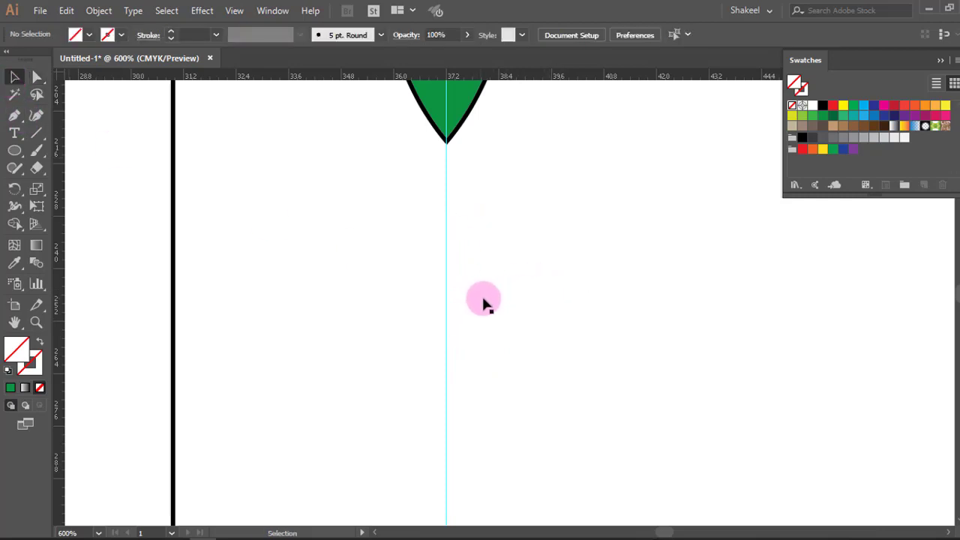
{"action": "left_click", "coordinate": [483, 301]}
{"action": "left_click", "coordinate": [122, 35]}
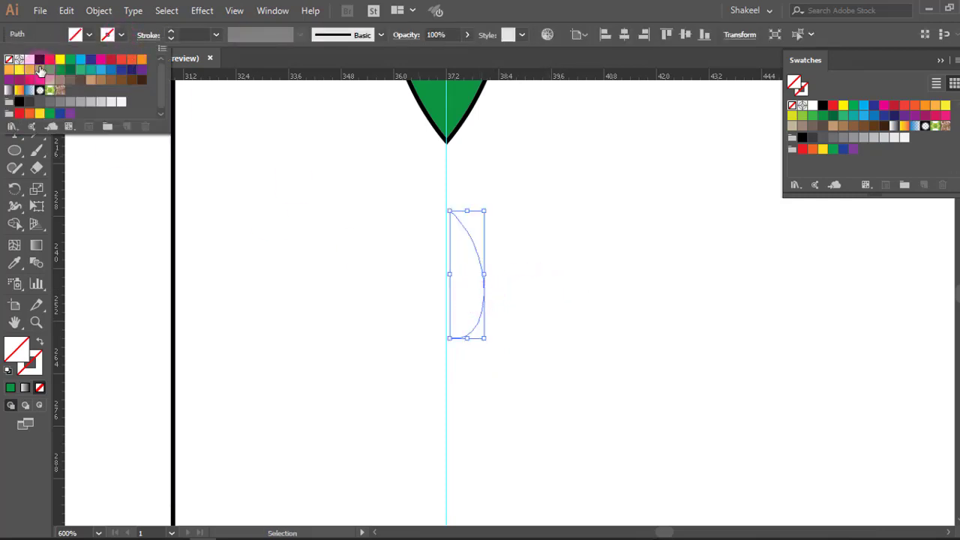
{"action": "left_click", "coordinate": [39, 60]}
{"action": "left_click", "coordinate": [635, 235]}
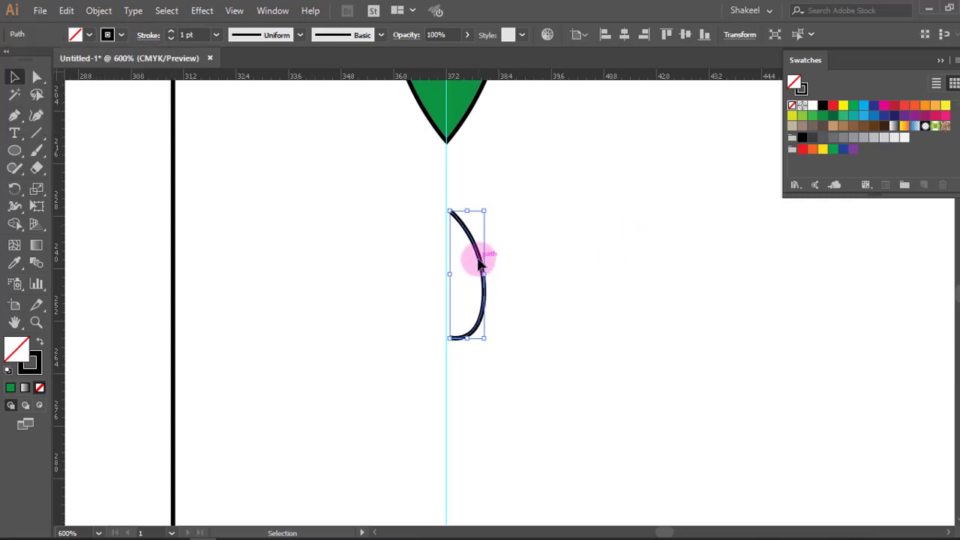
- Reflect a vertical copy of the curve and nudge it against the original to close the teardrop
{"action": "right_click", "coordinate": [482, 261]}
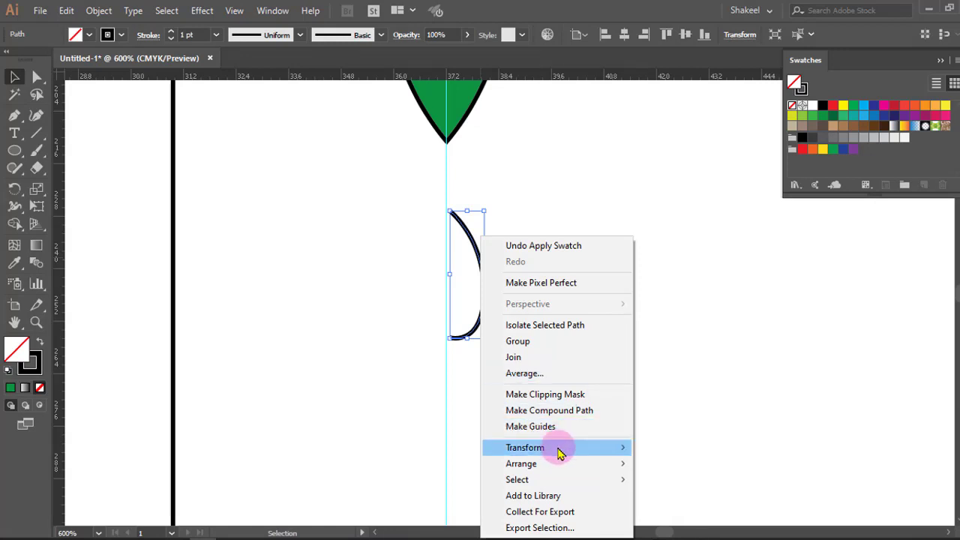
{"action": "right_click", "coordinate": [462, 233]}
{"action": "mouse_move", "coordinate": [506, 439]}
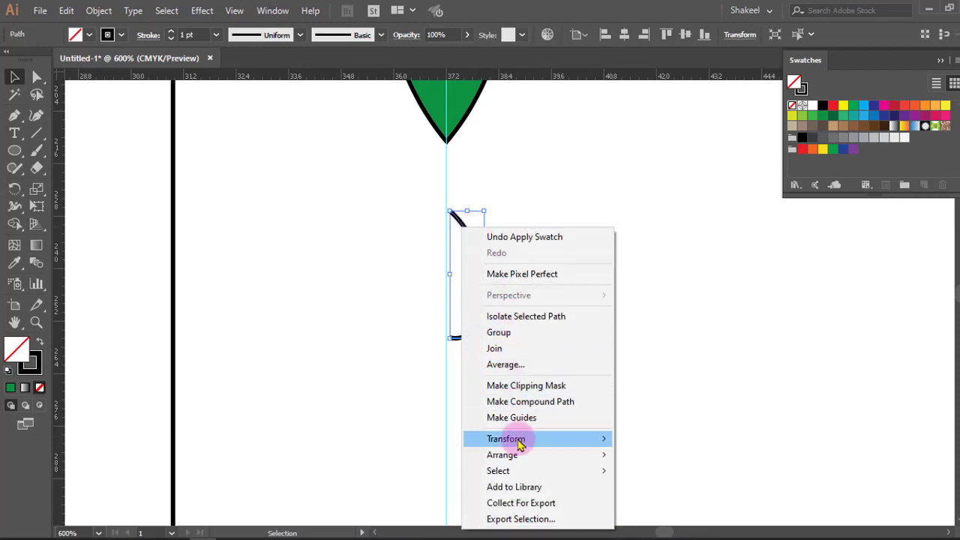
{"action": "left_click", "coordinate": [664, 366]}
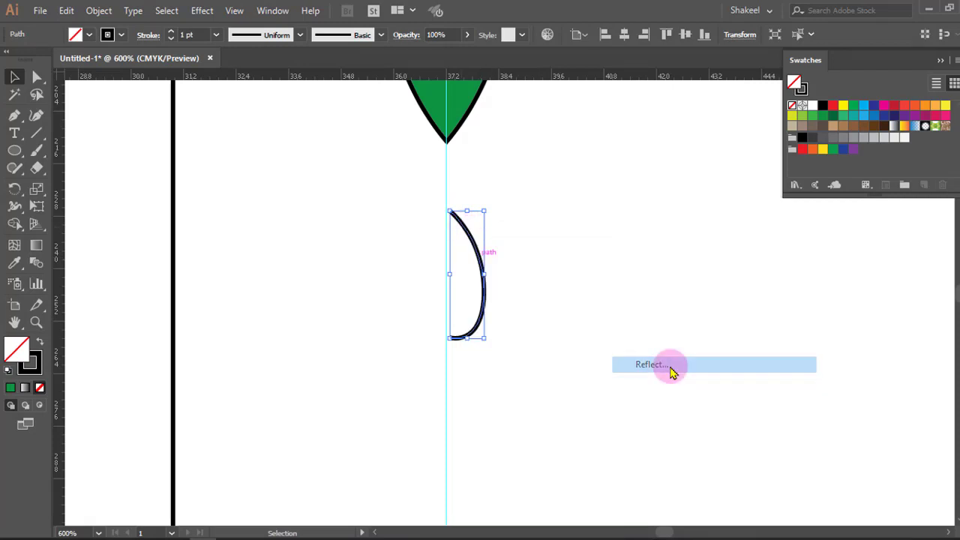
{"action": "left_click", "coordinate": [771, 253]}
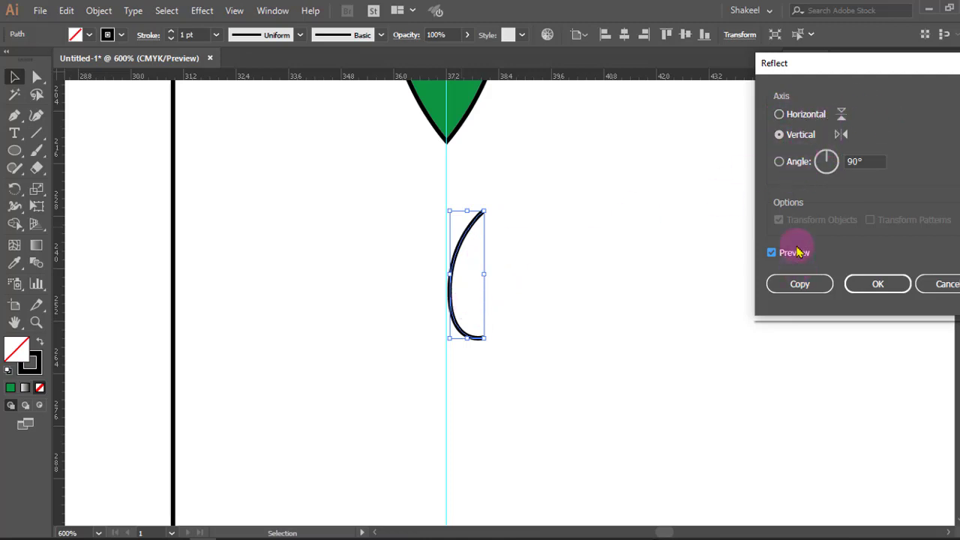
{"action": "left_click", "coordinate": [787, 286]}
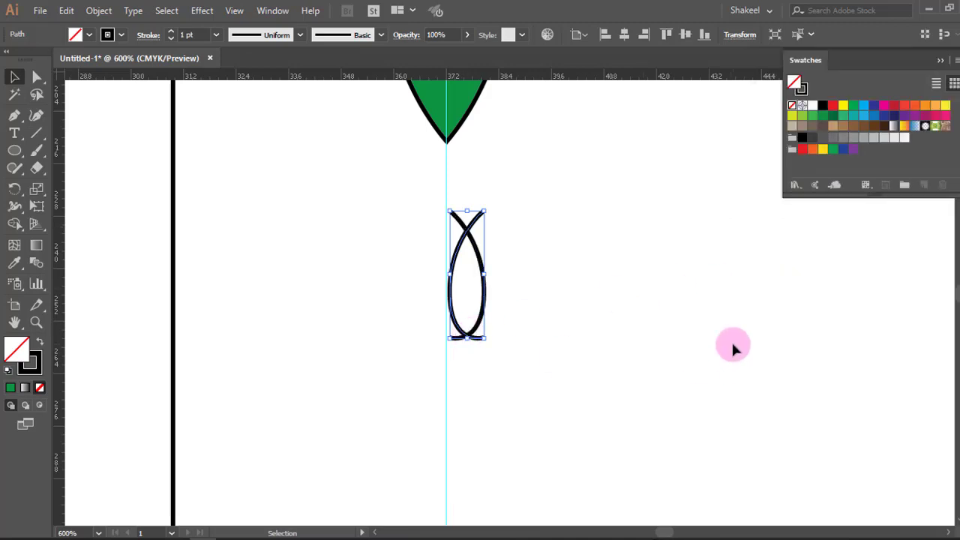
{"action": "key", "text": "Left"}
{"action": "key", "text": "Left"}
{"action": "key", "text": "Left"}
{"action": "key", "text": "Left"}
{"action": "key", "text": "Left"}
{"action": "key", "text": "Left"}
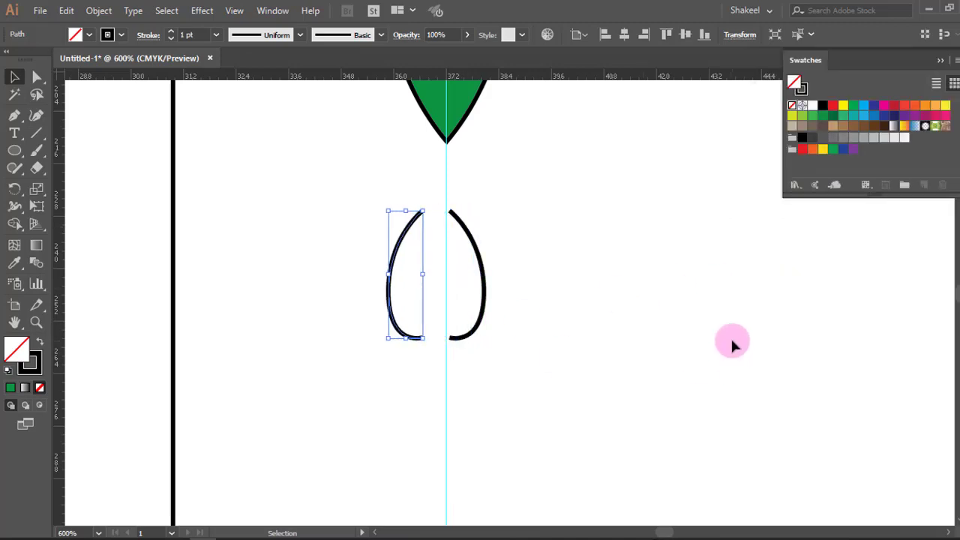
{"action": "key", "text": "Right"}
{"action": "key", "text": "Right"}
{"action": "key", "text": "Right"}
{"action": "key", "text": "Right"}
{"action": "key", "text": "Right"}
{"action": "key", "text": "Right"}
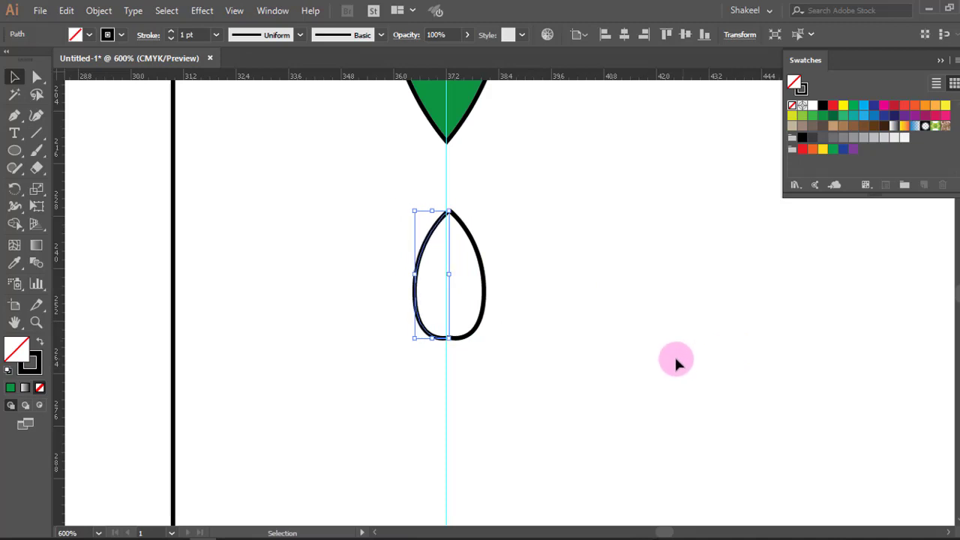
{"action": "left_click", "coordinate": [675, 357]}
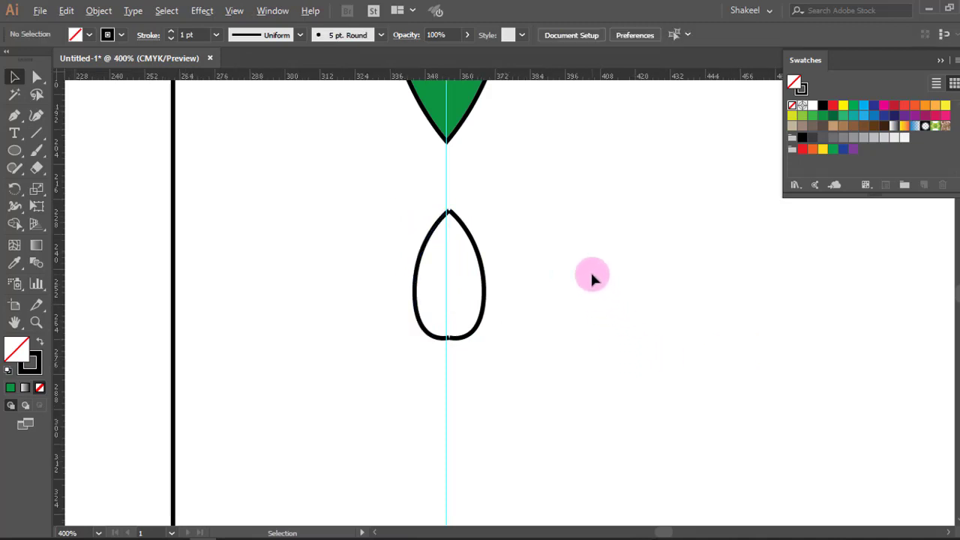
{"action": "scroll", "coordinate": [591, 271], "scroll_direction": "down", "scroll_amount": 4}
{"action": "scroll", "coordinate": [591, 268], "scroll_direction": "down", "scroll_amount": 1}
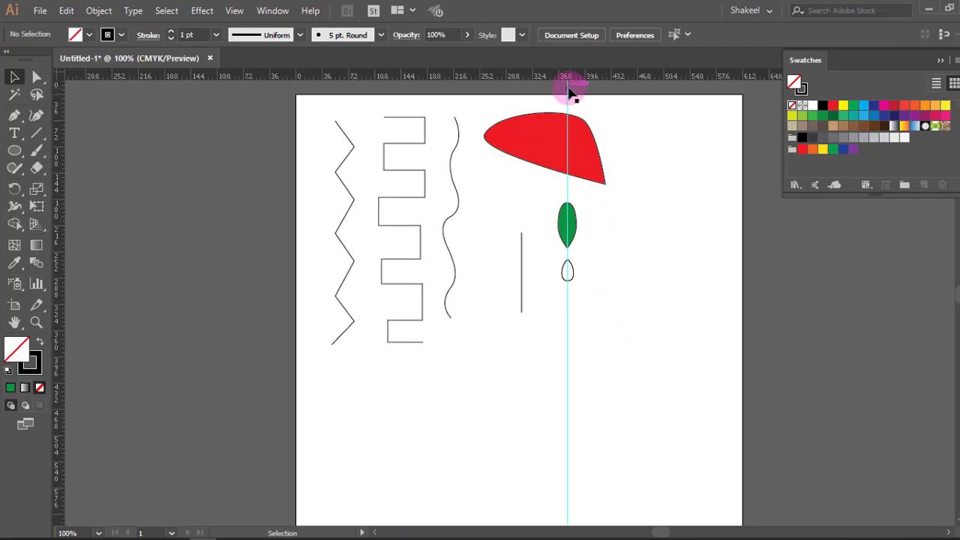
- Drag the vertical guide off the teardrop and zoom in on it
{"action": "left_click_drag", "start_coordinate": [545, 91], "coordinate": [533, 127]}
{"action": "left_click", "coordinate": [568, 272], "text": "ctrl"}
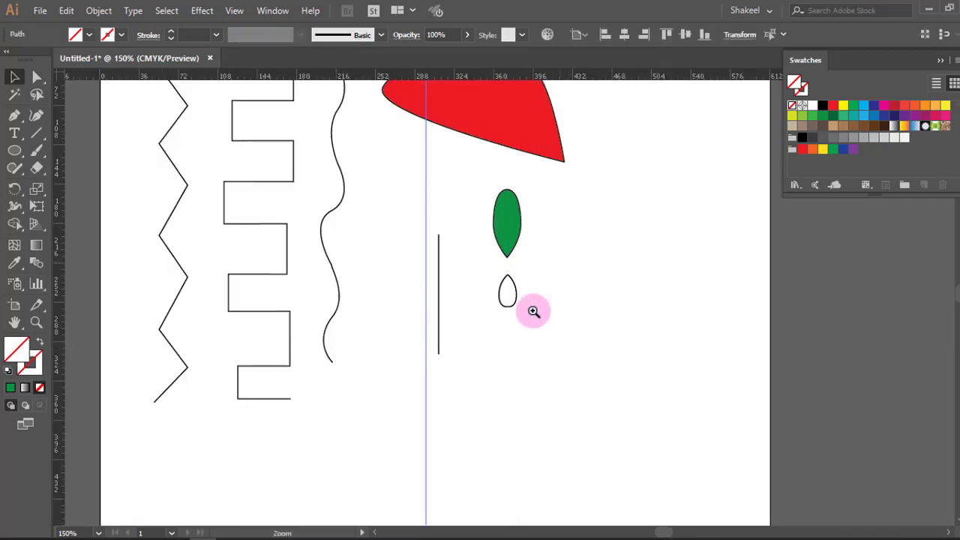
{"action": "left_click", "coordinate": [475, 287]}
{"action": "left_click", "coordinate": [550, 255]}
{"action": "left_click", "coordinate": [557, 308]}
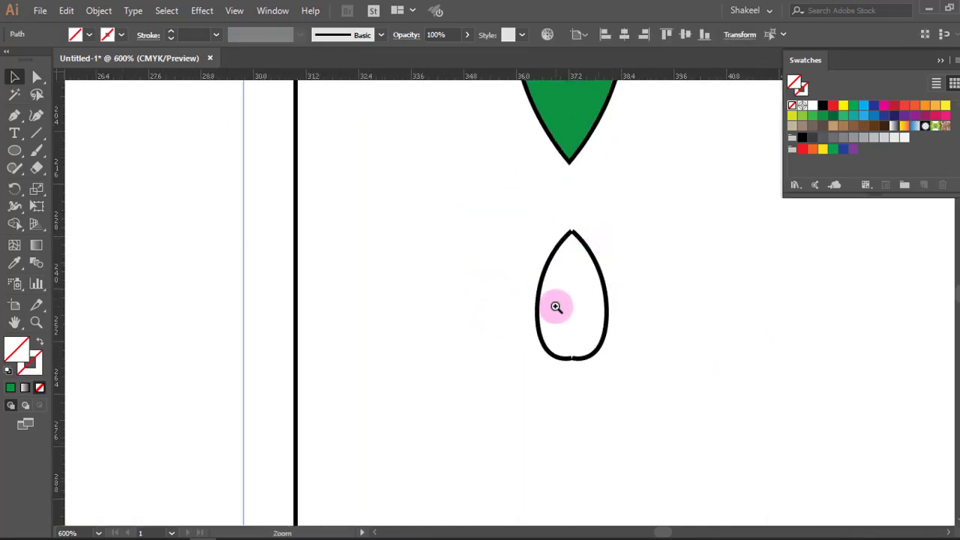
{"action": "left_click", "coordinate": [591, 350]}
- Try magenta then red fills on the teardrop's right half, ending with fill None
{"action": "left_click", "coordinate": [13, 78]}
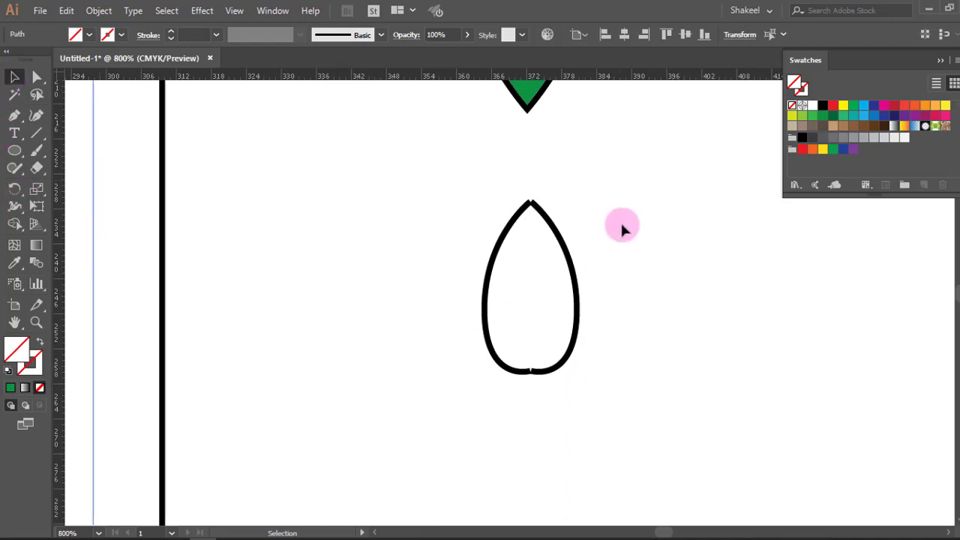
{"action": "left_click", "coordinate": [568, 240]}
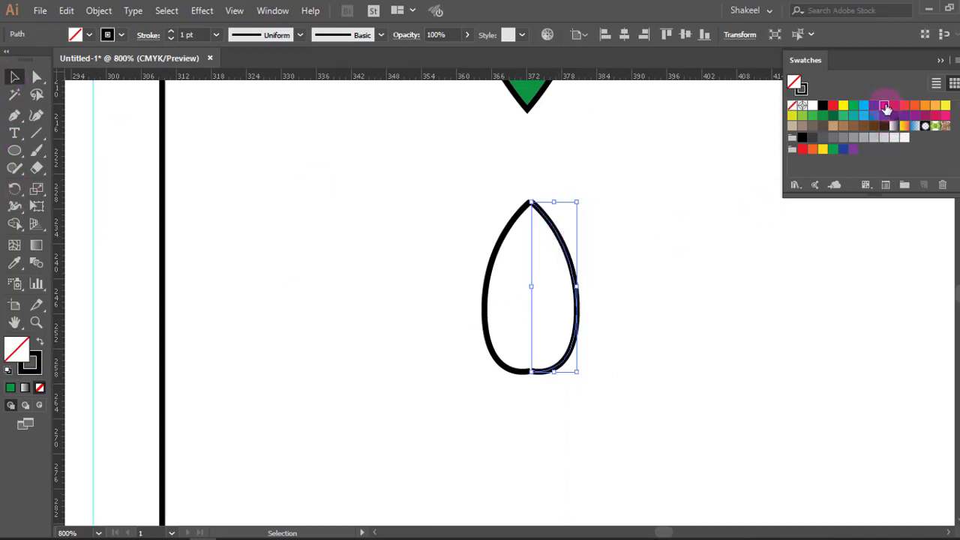
{"action": "left_click", "coordinate": [886, 107]}
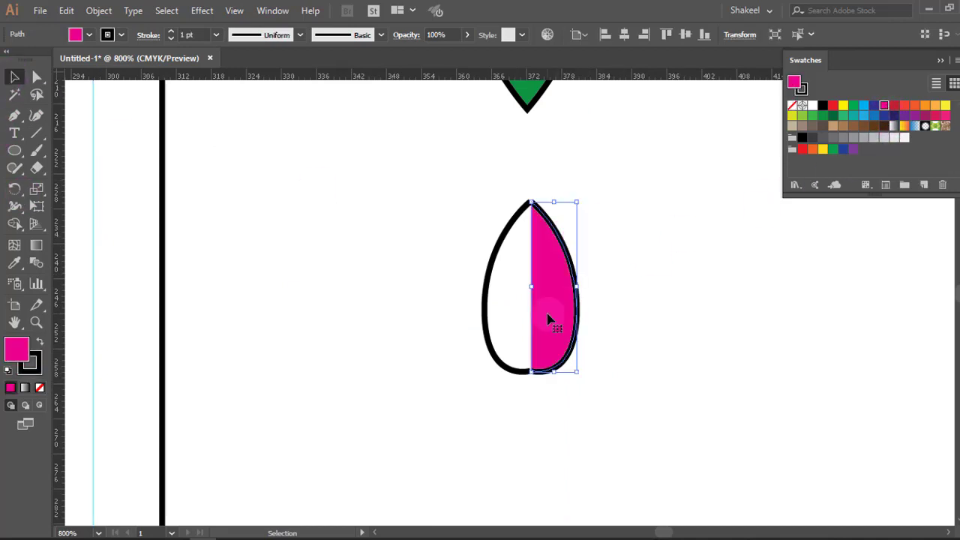
{"action": "left_click", "coordinate": [833, 106]}
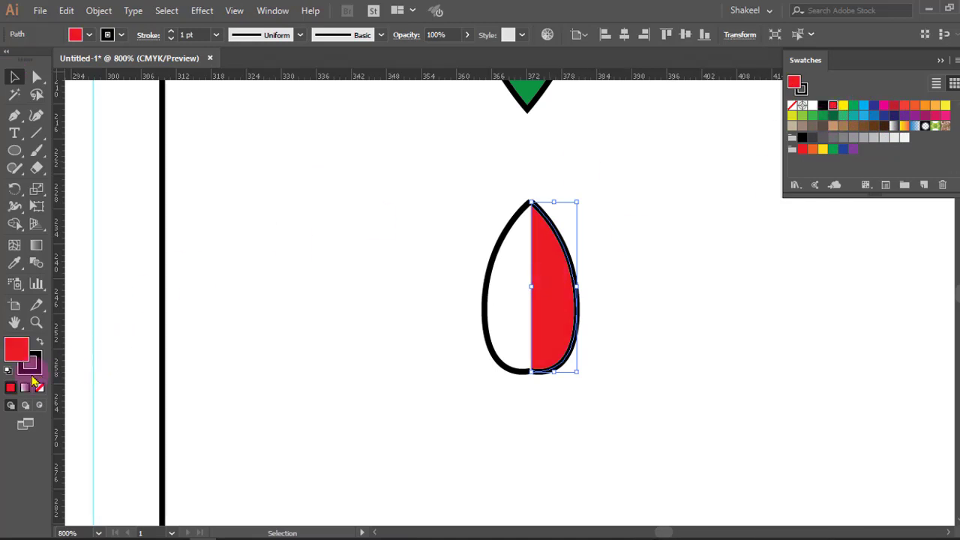
{"action": "left_click", "coordinate": [40, 388]}
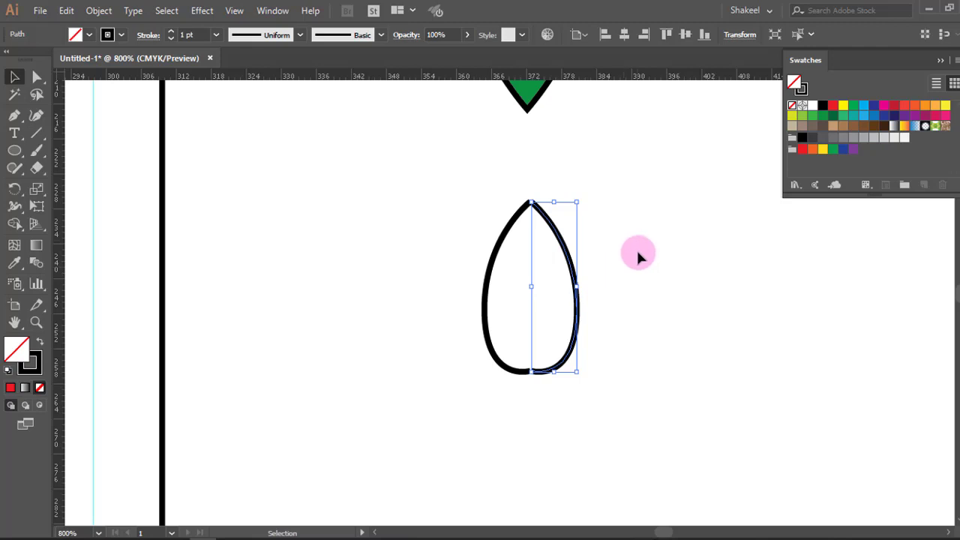
- Marquee-select both anchor points at the teardrop's tip with Direct Selection and zoom in on them
{"action": "left_click", "coordinate": [634, 280]}
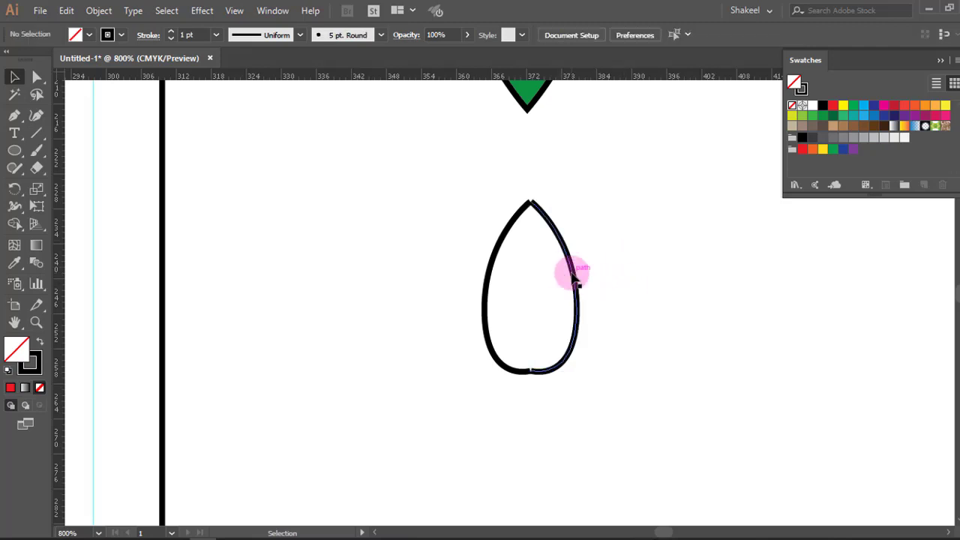
{"action": "left_click", "coordinate": [574, 279]}
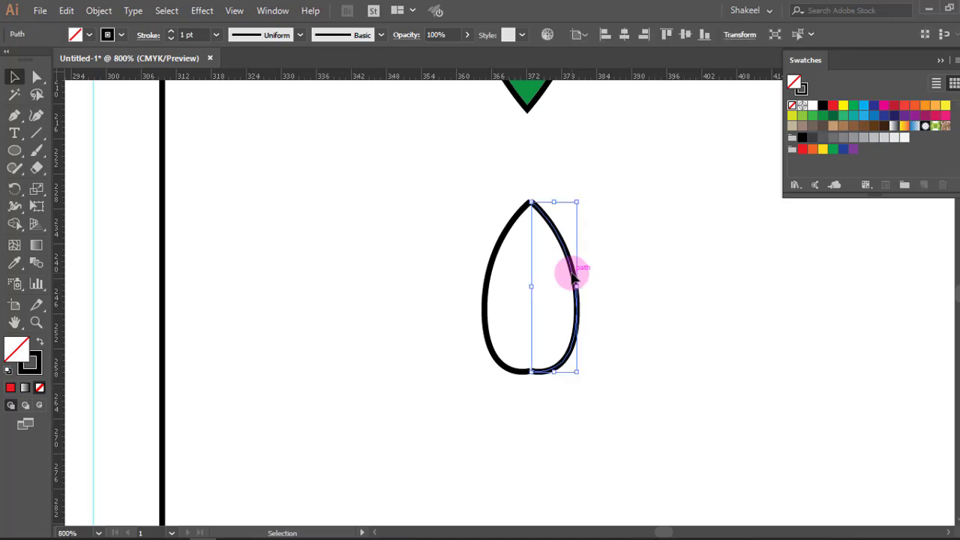
{"action": "left_click", "coordinate": [550, 250]}
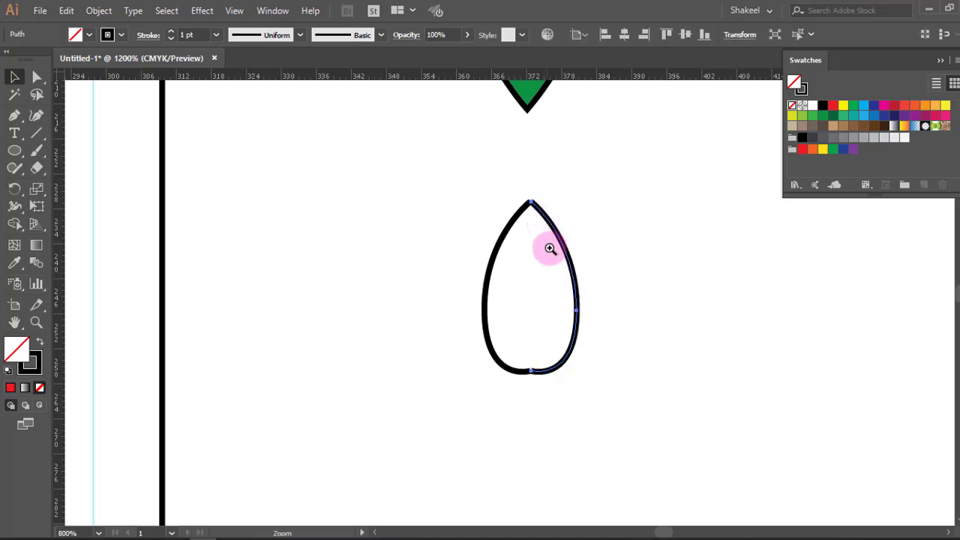
{"action": "left_click", "coordinate": [494, 353]}
{"action": "key", "text": "v"}
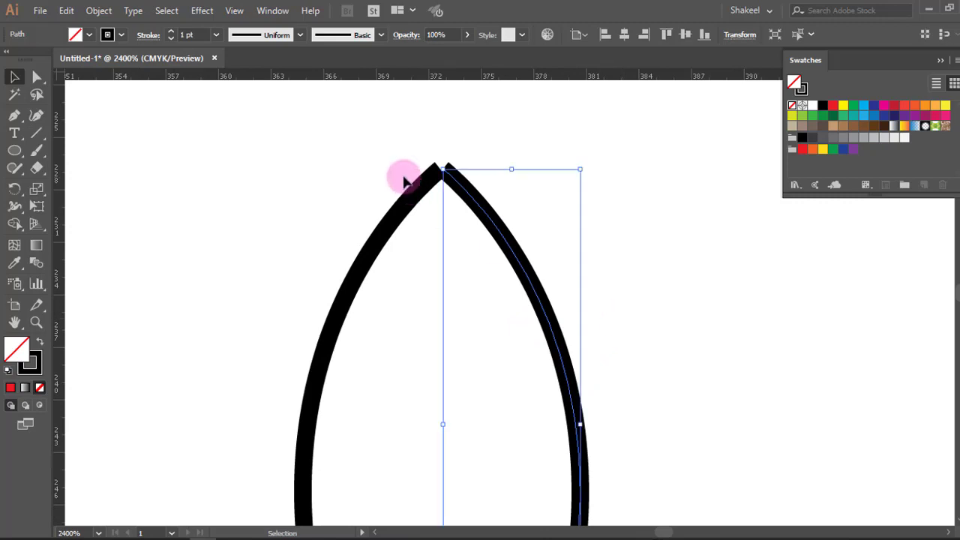
{"action": "left_click", "coordinate": [37, 76]}
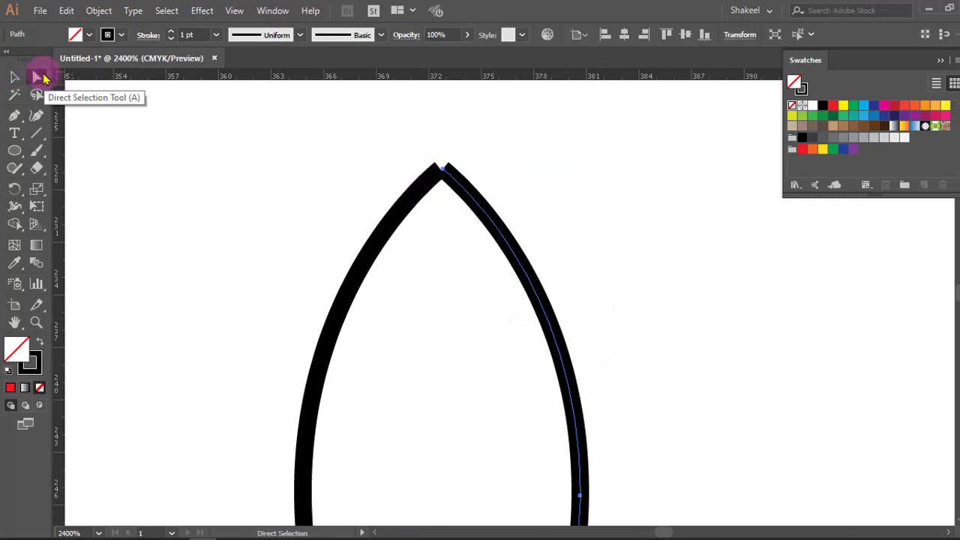
{"action": "left_click_drag", "start_coordinate": [418, 151], "coordinate": [469, 199]}
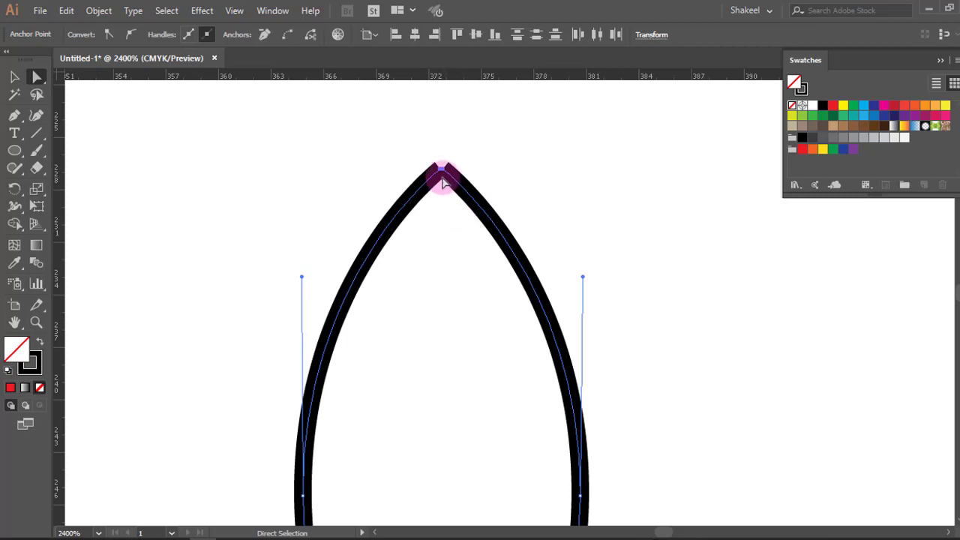
{"action": "key", "text": "z"}
{"action": "left_click", "coordinate": [450, 197]}
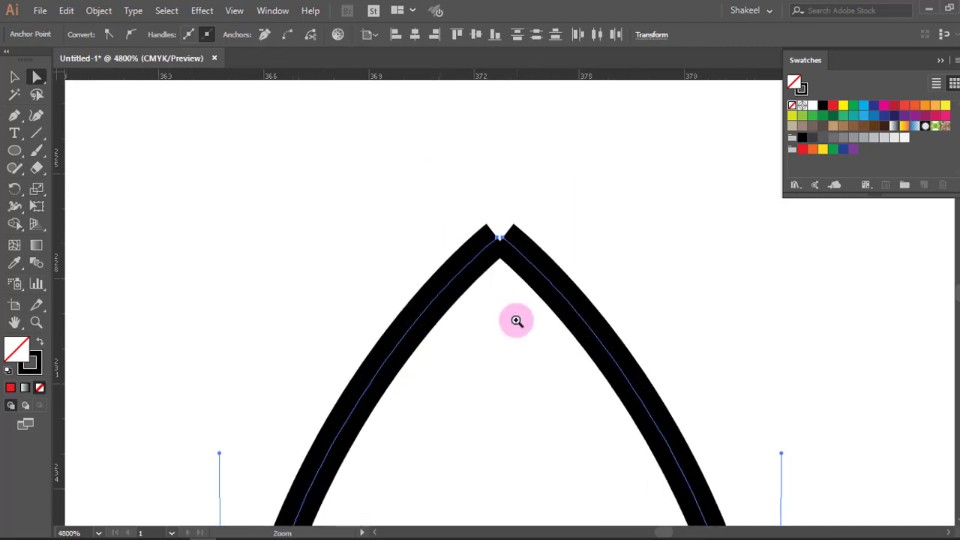
{"action": "left_click", "coordinate": [516, 320]}
{"action": "left_click", "coordinate": [510, 278]}
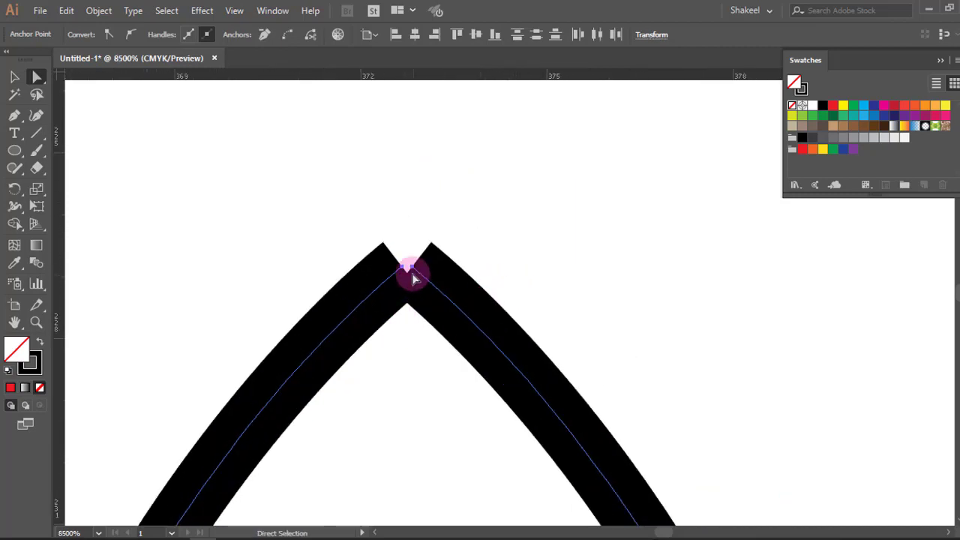
{"action": "left_click_drag", "start_coordinate": [414, 279], "coordinate": [417, 276]}
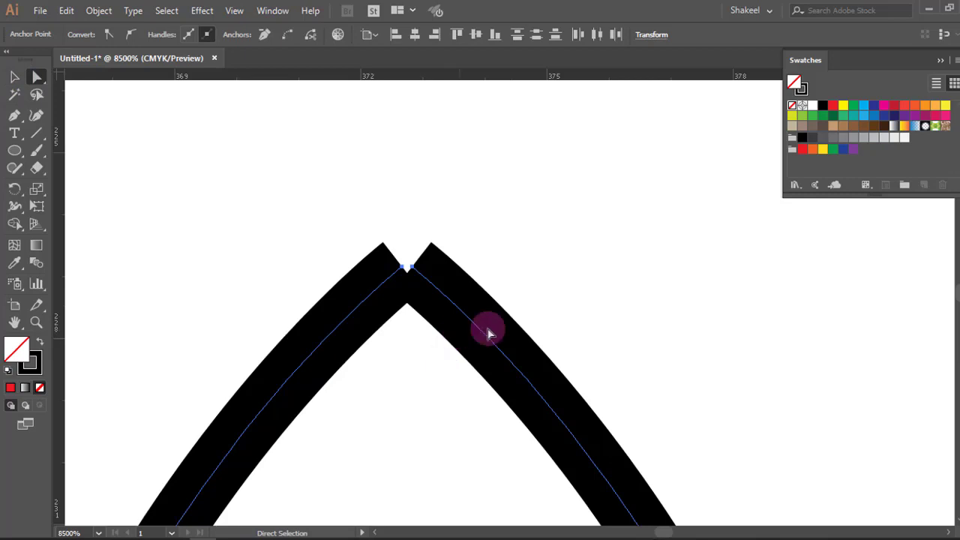
- Average the two peak anchors of the mirrored halves on both axes
{"action": "right_click", "coordinate": [424, 264]}
{"action": "left_click", "coordinate": [489, 381]}
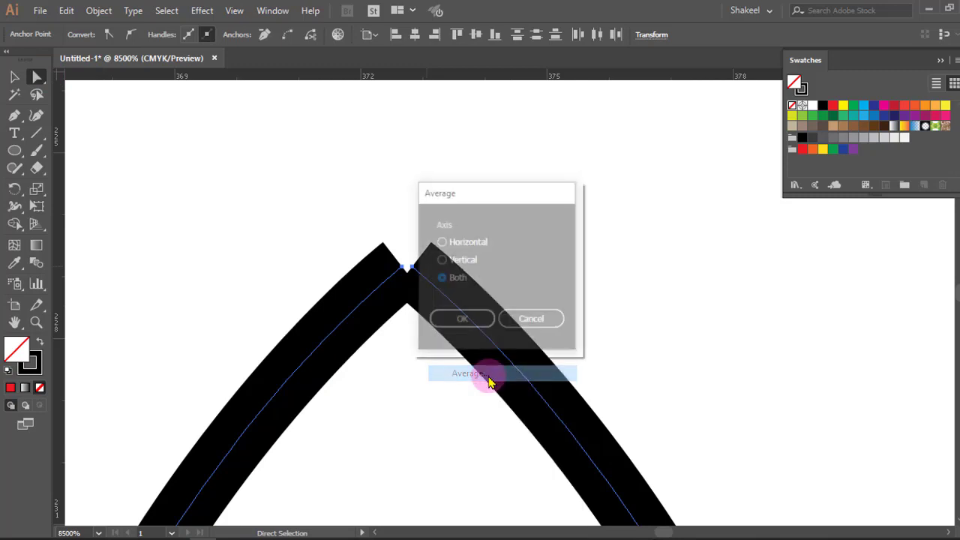
{"action": "left_click_drag", "start_coordinate": [469, 193], "coordinate": [586, 204]}
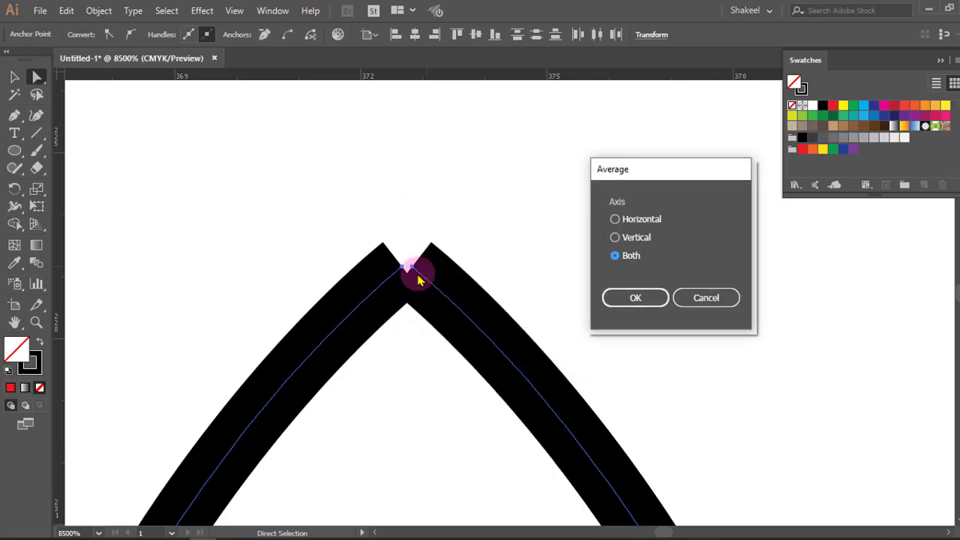
{"action": "left_click", "coordinate": [636, 300]}
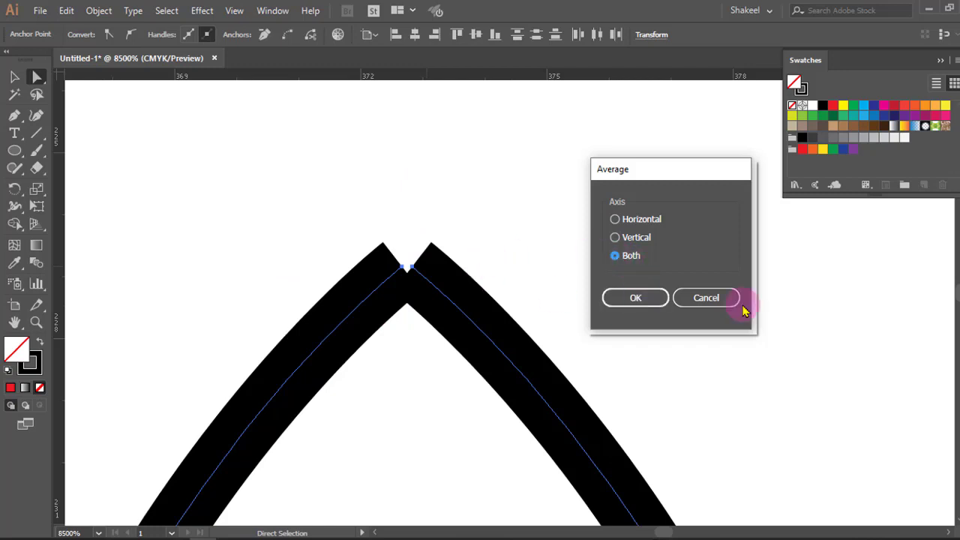
{"action": "left_click", "coordinate": [651, 298]}
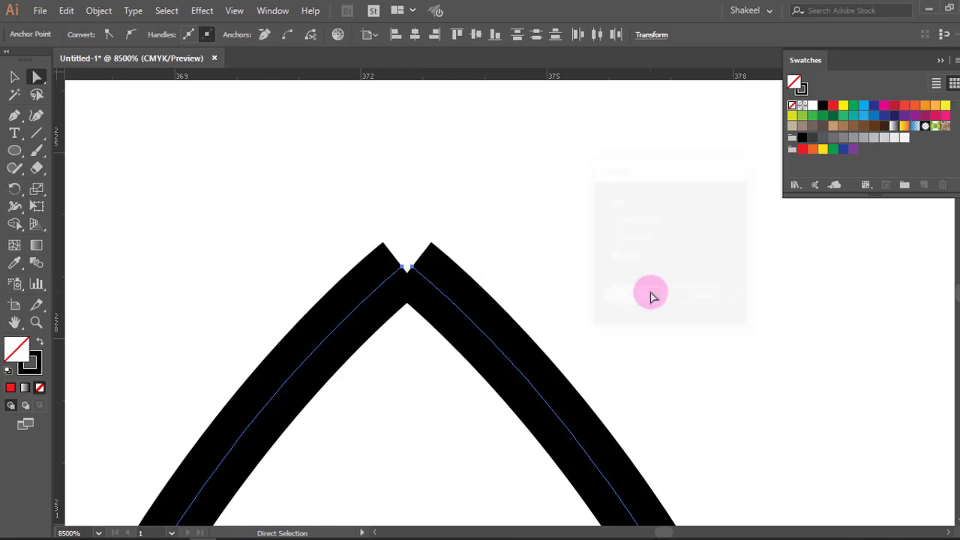
- Join the overlapping peak anchors into one sharp point at the teardrop's top
{"action": "left_click", "coordinate": [411, 273]}
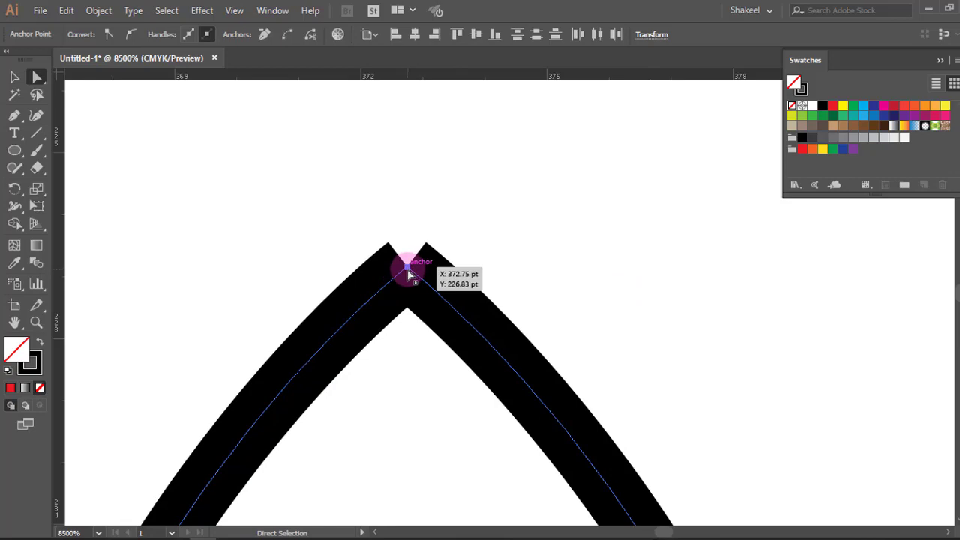
{"action": "right_click", "coordinate": [407, 282]}
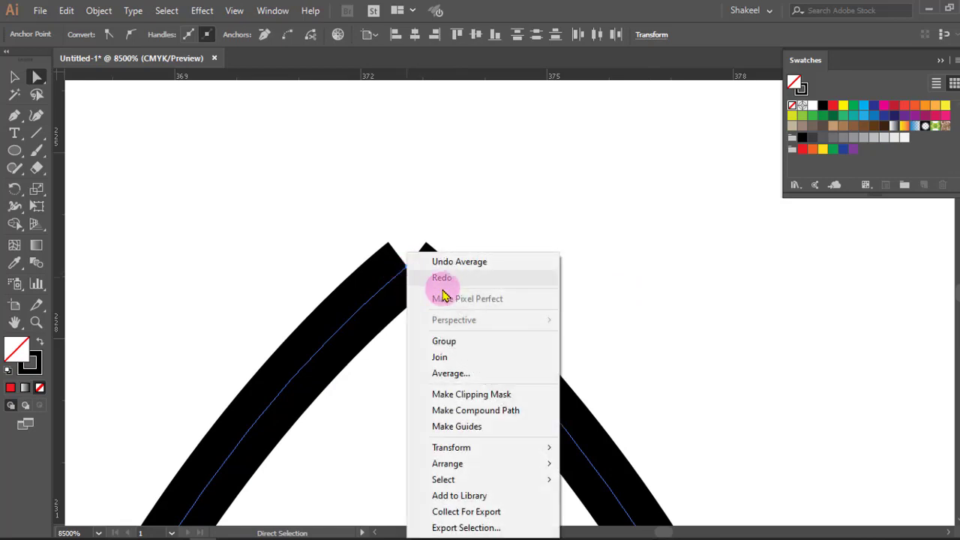
{"action": "left_click", "coordinate": [466, 358]}
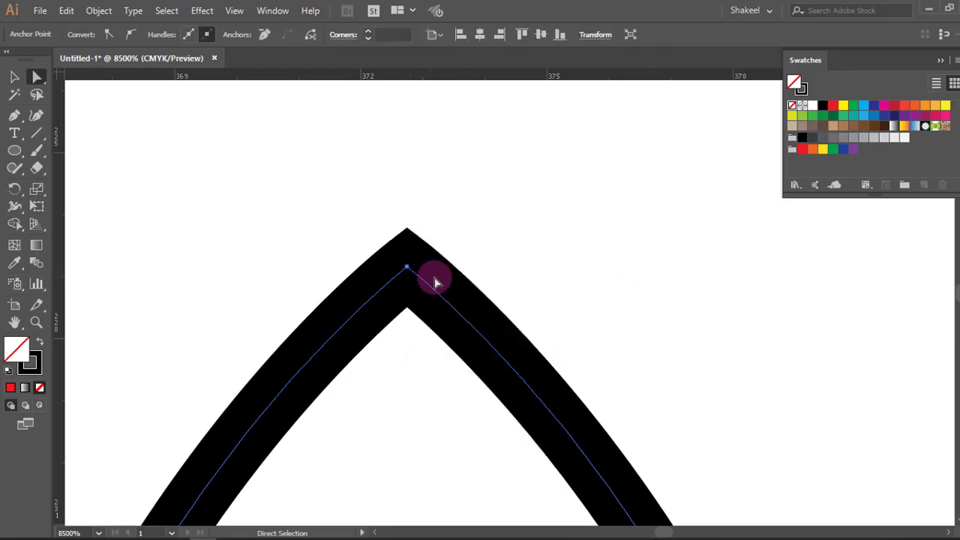
{"action": "scroll", "coordinate": [494, 300], "scroll_direction": "down", "scroll_amount": 2, "text": "alt"}
{"action": "scroll", "coordinate": [495, 300], "scroll_direction": "down", "scroll_amount": 4, "text": "alt"}
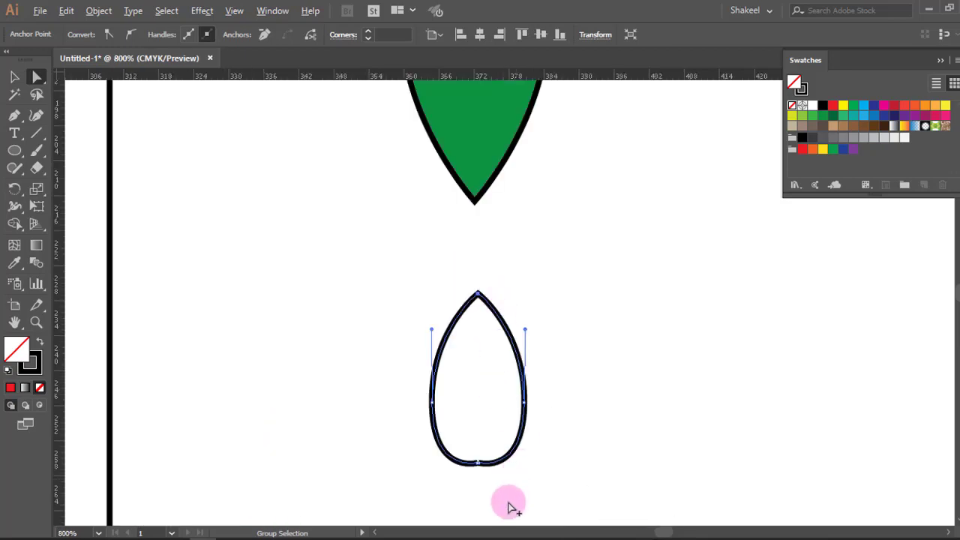
- Marquee-select both endpoints at the notch on the teardrop's bottom
{"action": "scroll", "coordinate": [497, 334], "scroll_direction": "up", "scroll_amount": 1, "text": "alt"}
{"action": "scroll", "coordinate": [517, 285], "scroll_direction": "up", "scroll_amount": 1, "text": "alt"}
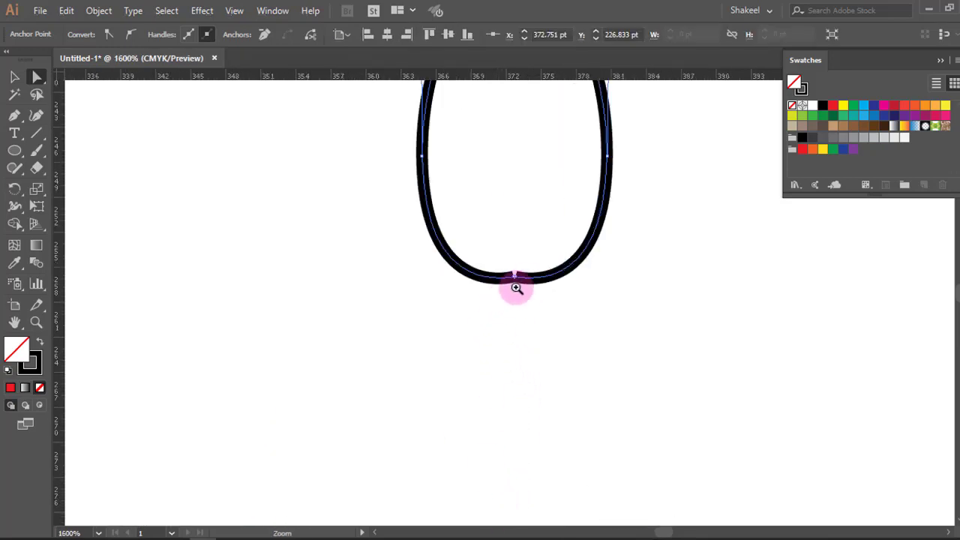
{"action": "scroll", "coordinate": [527, 283], "scroll_direction": "up", "scroll_amount": 2, "text": "alt"}
{"action": "scroll", "coordinate": [448, 394], "scroll_direction": "up", "scroll_amount": 1, "text": "alt"}
{"action": "left_click", "coordinate": [319, 411]}
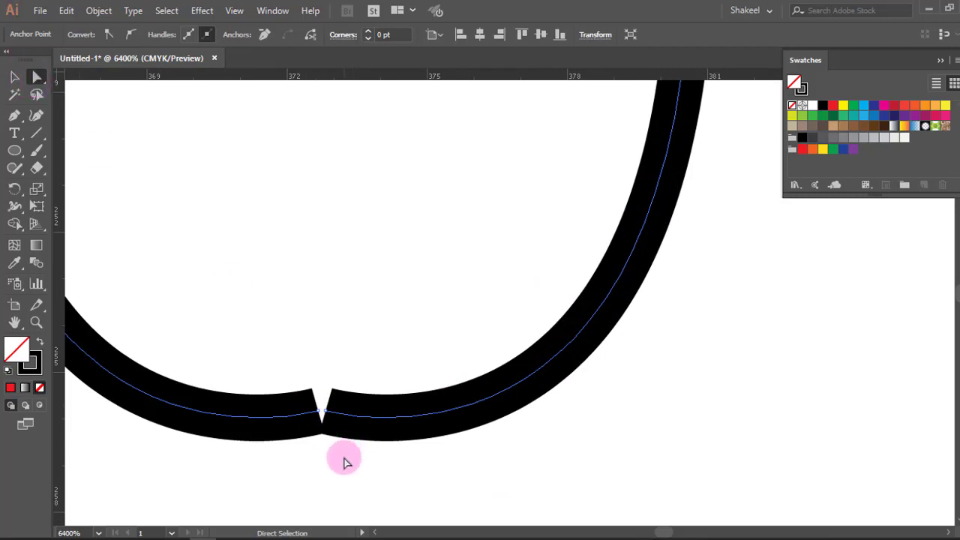
{"action": "left_click_drag", "start_coordinate": [343, 461], "coordinate": [292, 343]}
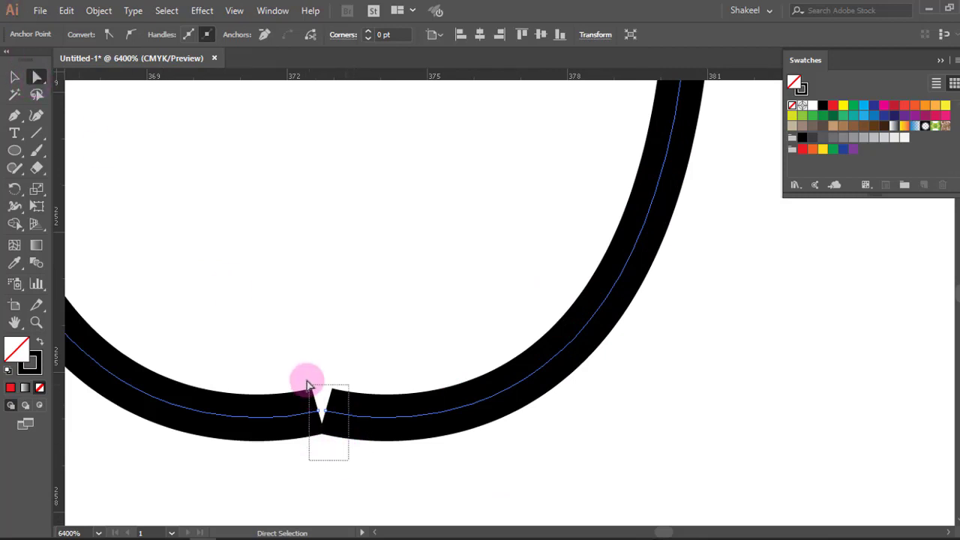
- Average the bottom notch endpoints on both axes and join them into one continuous path
{"action": "right_click", "coordinate": [336, 420]}
{"action": "left_click", "coordinate": [403, 251]}
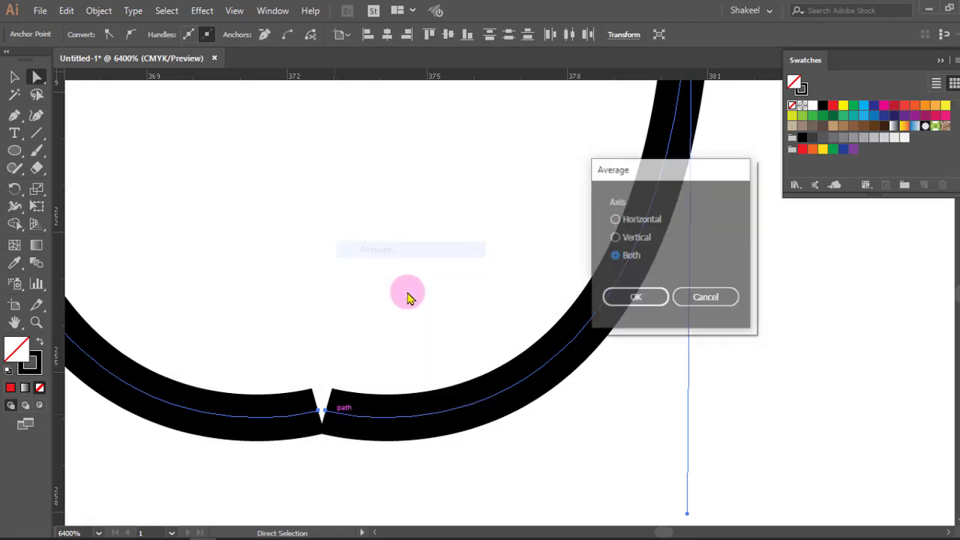
{"action": "left_click", "coordinate": [636, 297]}
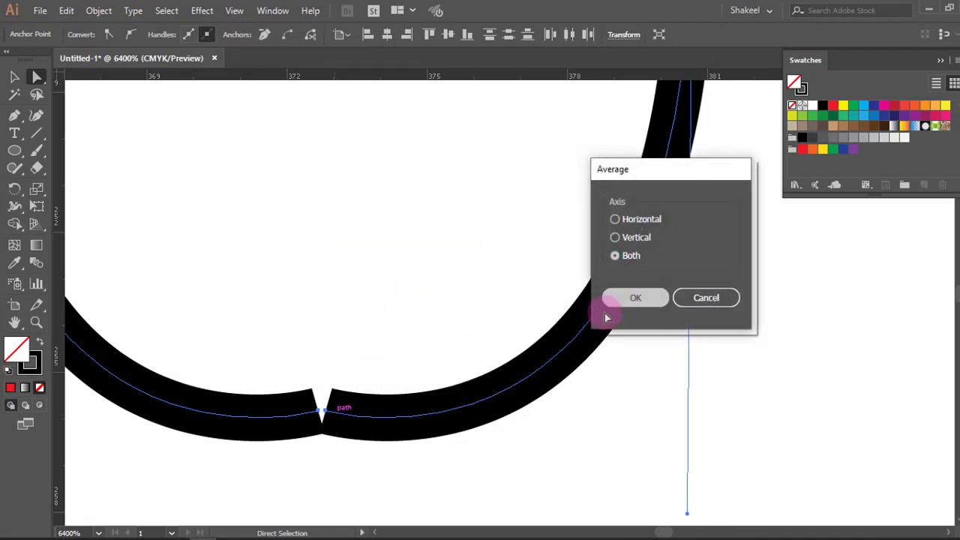
{"action": "right_click", "coordinate": [319, 413]}
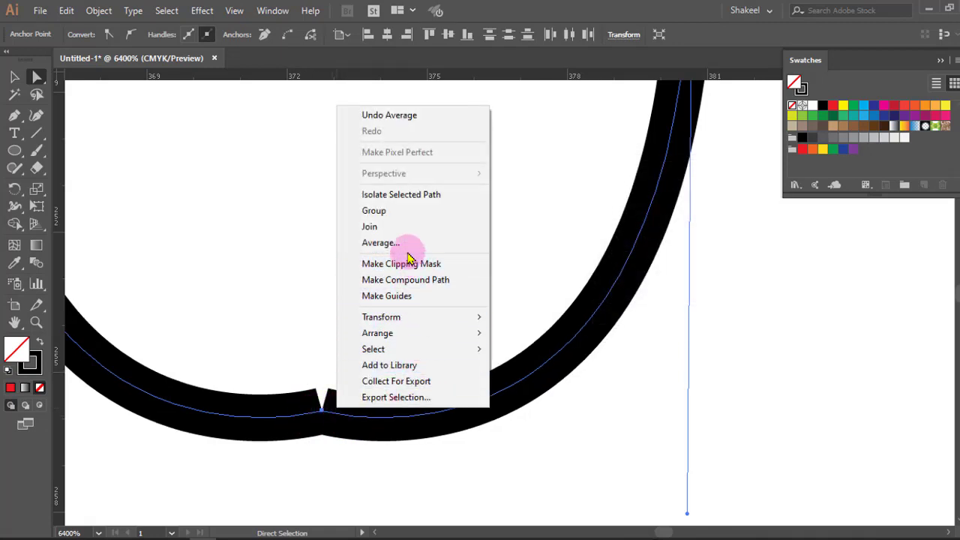
{"action": "left_click", "coordinate": [403, 227]}
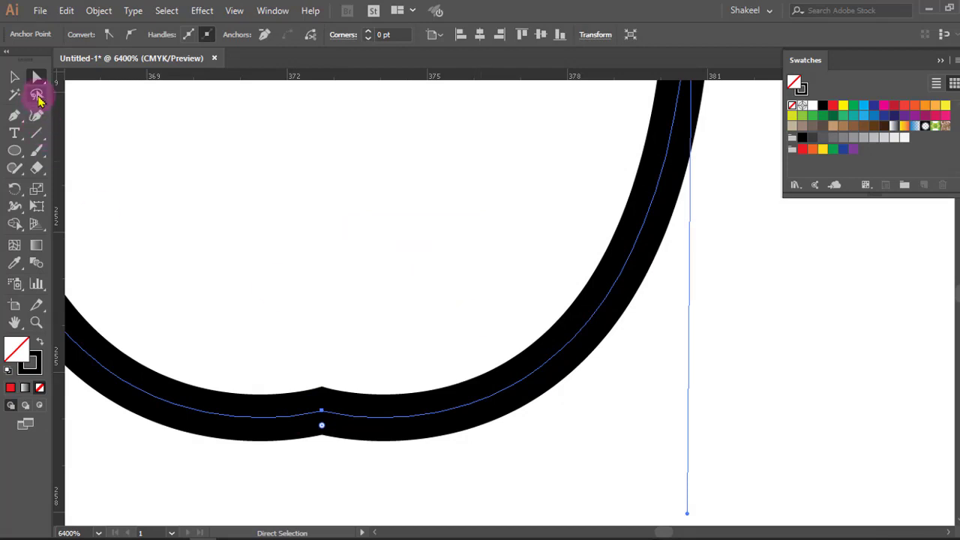
- Make the joined bottom anchor smooth and lower it to Y 259 pt for a rounded base
{"action": "left_click", "coordinate": [321, 414]}
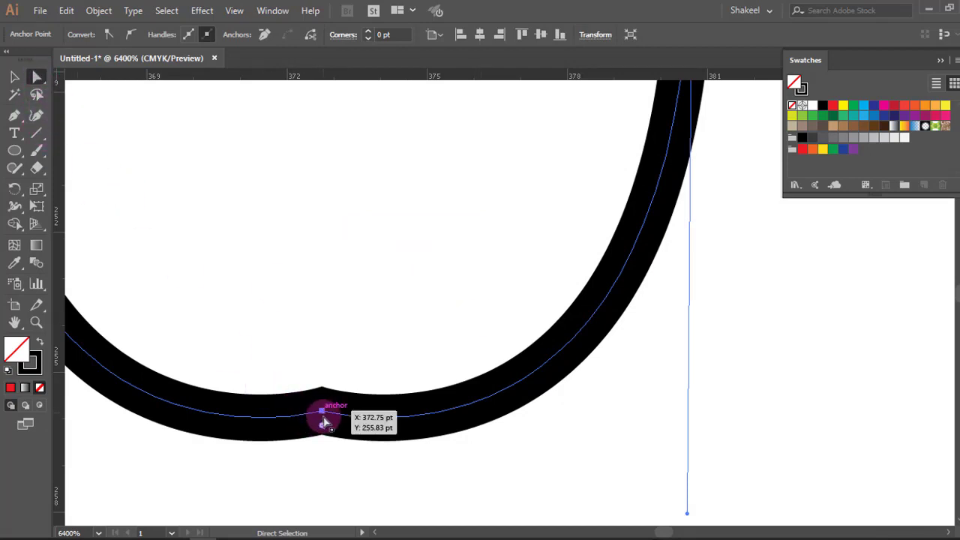
{"action": "left_click", "coordinate": [132, 40]}
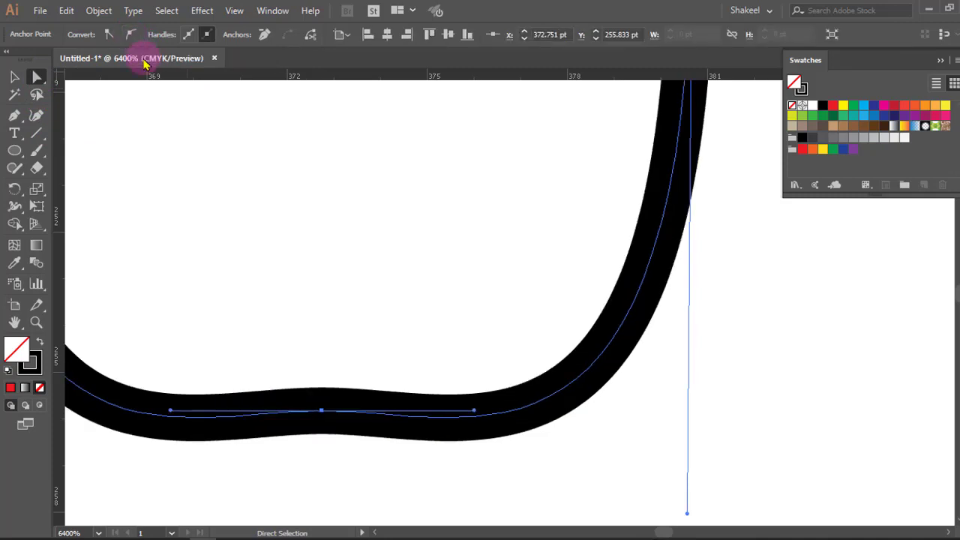
{"action": "key", "text": "ctrl+minus"}
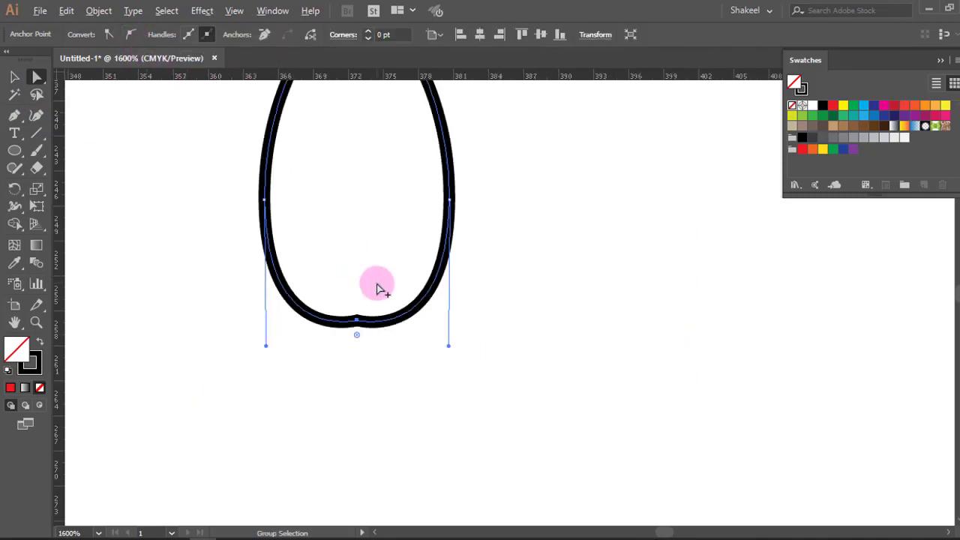
{"action": "left_click", "coordinate": [109, 34]}
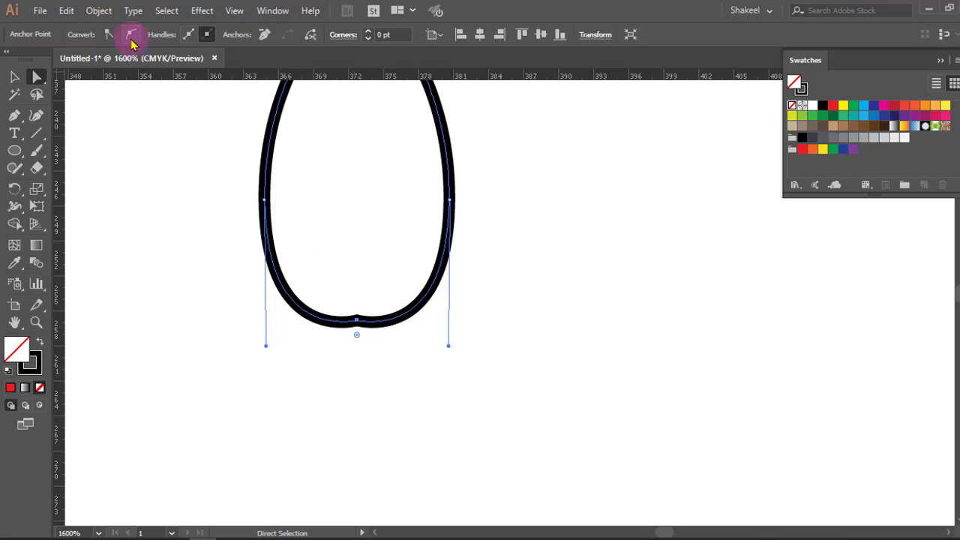
{"action": "left_click", "coordinate": [130, 35]}
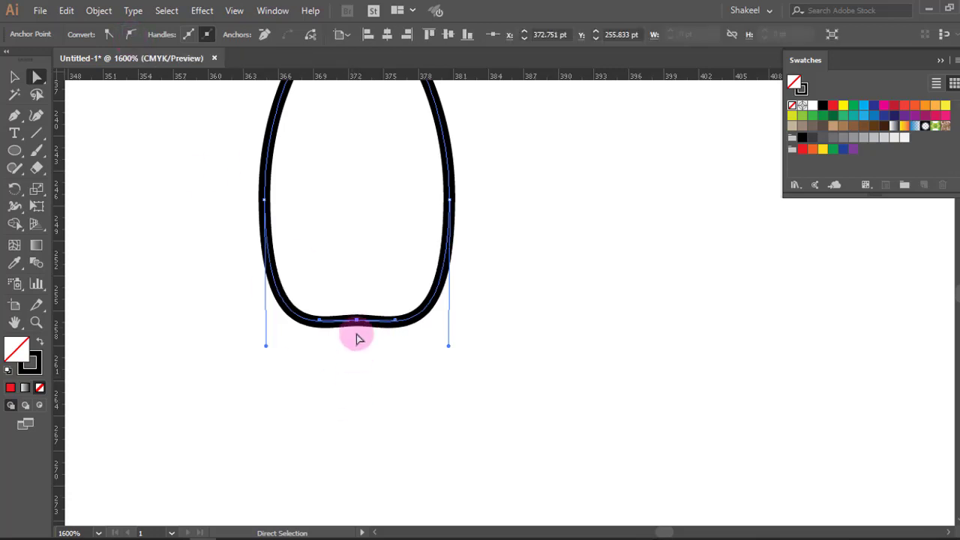
{"action": "left_click_drag", "start_coordinate": [358, 324], "coordinate": [357, 362]}
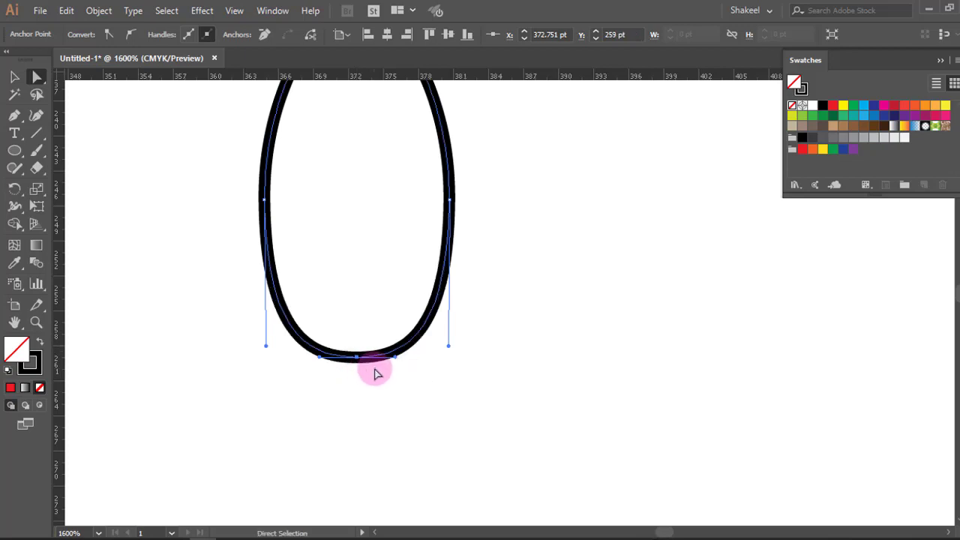
{"action": "scroll", "coordinate": [482, 345], "scroll_direction": "down", "scroll_amount": 3, "text": "alt"}
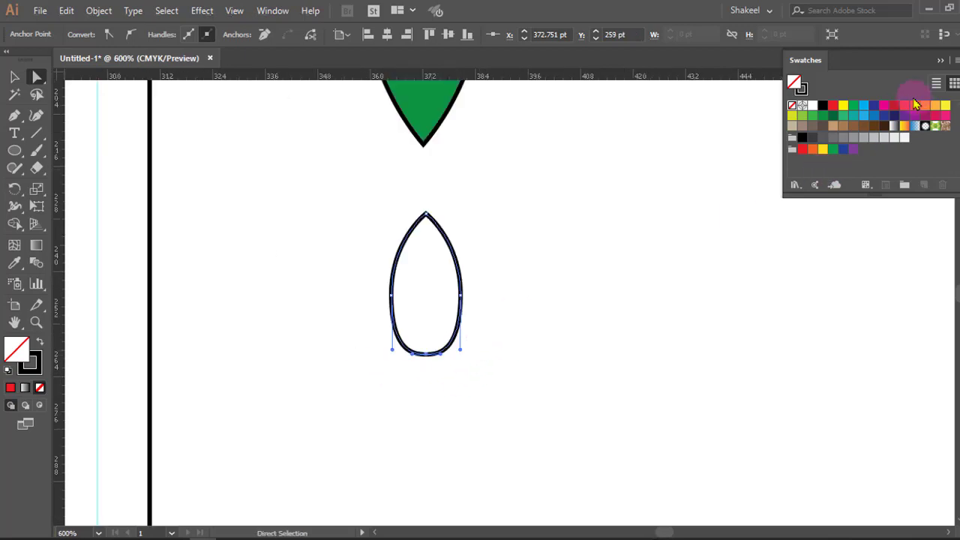
- Fill the teardrop with red and tweak its bottom-left and bottom-right curve handles
{"action": "left_click", "coordinate": [835, 107]}
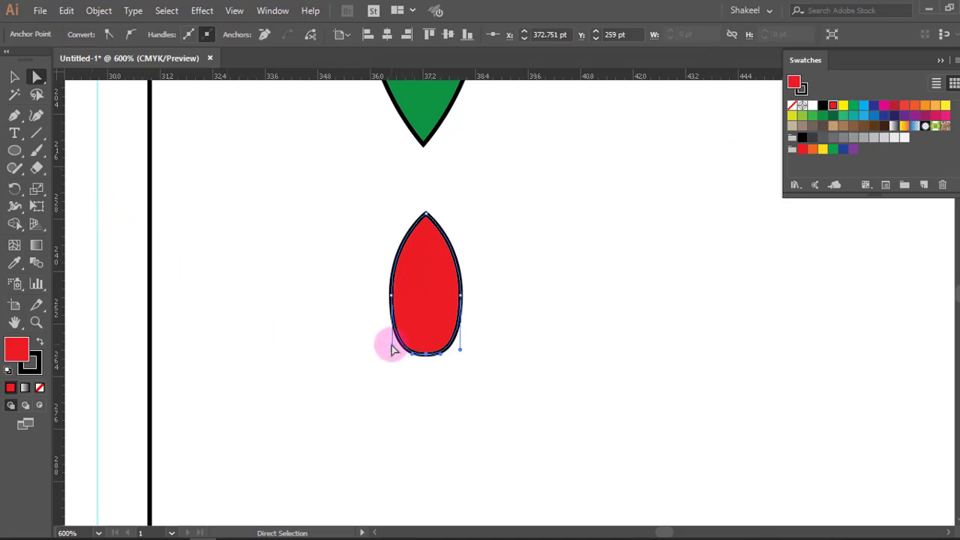
{"action": "left_click_drag", "start_coordinate": [389, 359], "coordinate": [391, 360]}
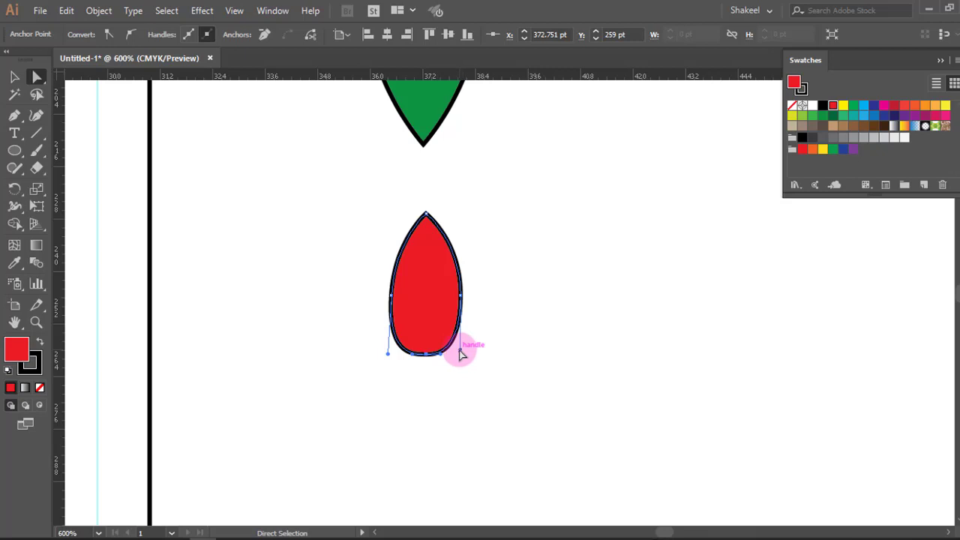
{"action": "left_click_drag", "start_coordinate": [464, 354], "coordinate": [460, 351]}
- Move the red teardrop to the right, away from the green leaf's tip
{"action": "left_click", "coordinate": [14, 77]}
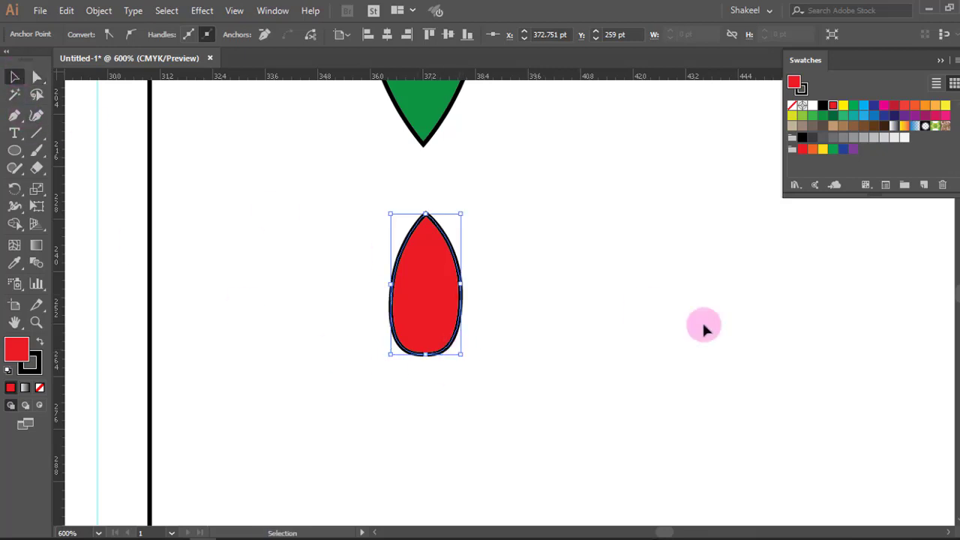
{"action": "left_click", "coordinate": [702, 320]}
{"action": "left_click_drag", "start_coordinate": [427, 303], "coordinate": [578, 303]}
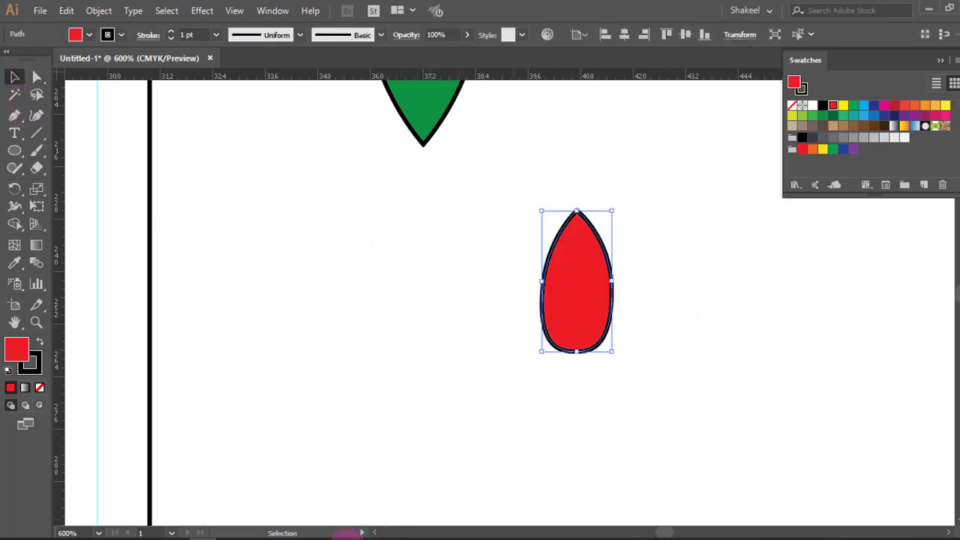
{"action": "left_click", "coordinate": [345, 534]}
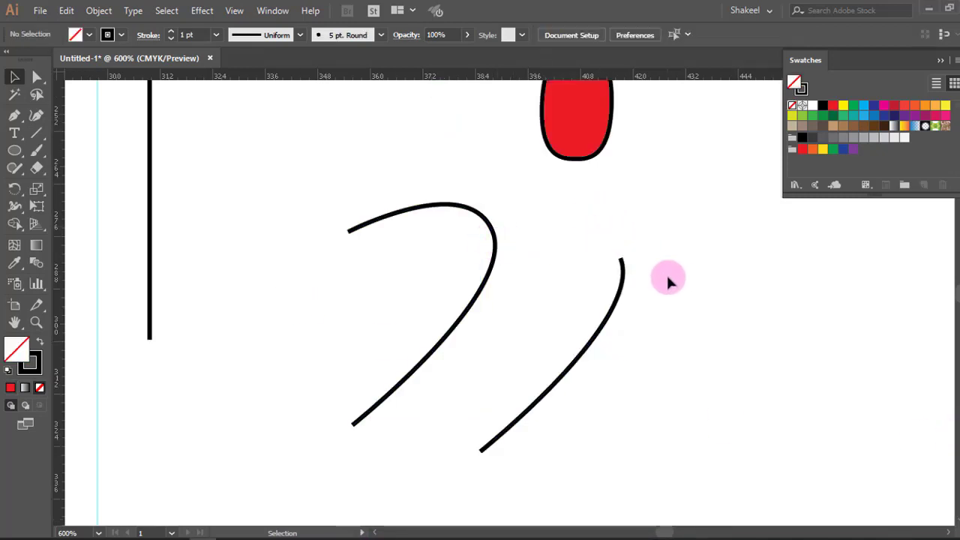
{"action": "scroll", "coordinate": [578, 153], "scroll_direction": "up", "scroll_amount": 2}
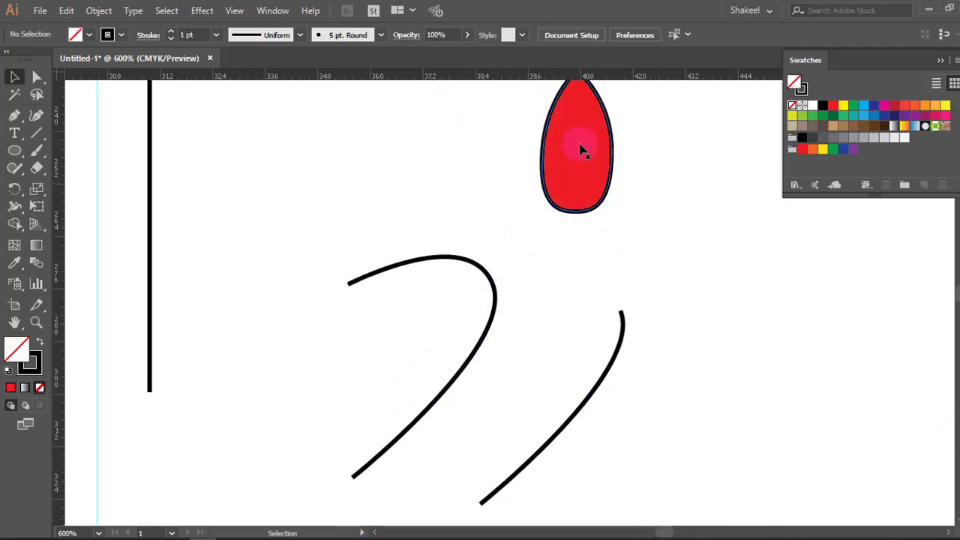
{"action": "scroll", "coordinate": [582, 176], "scroll_direction": "down", "scroll_amount": 4}
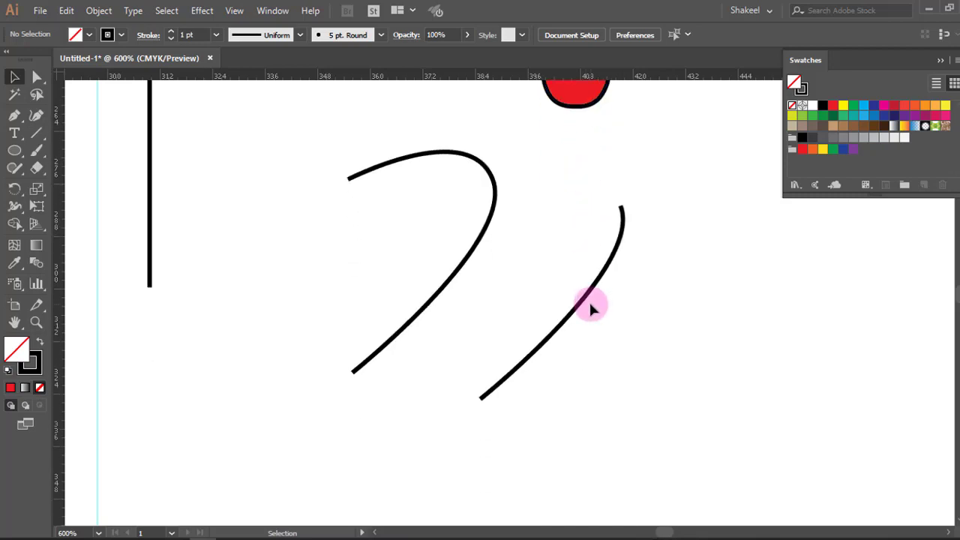